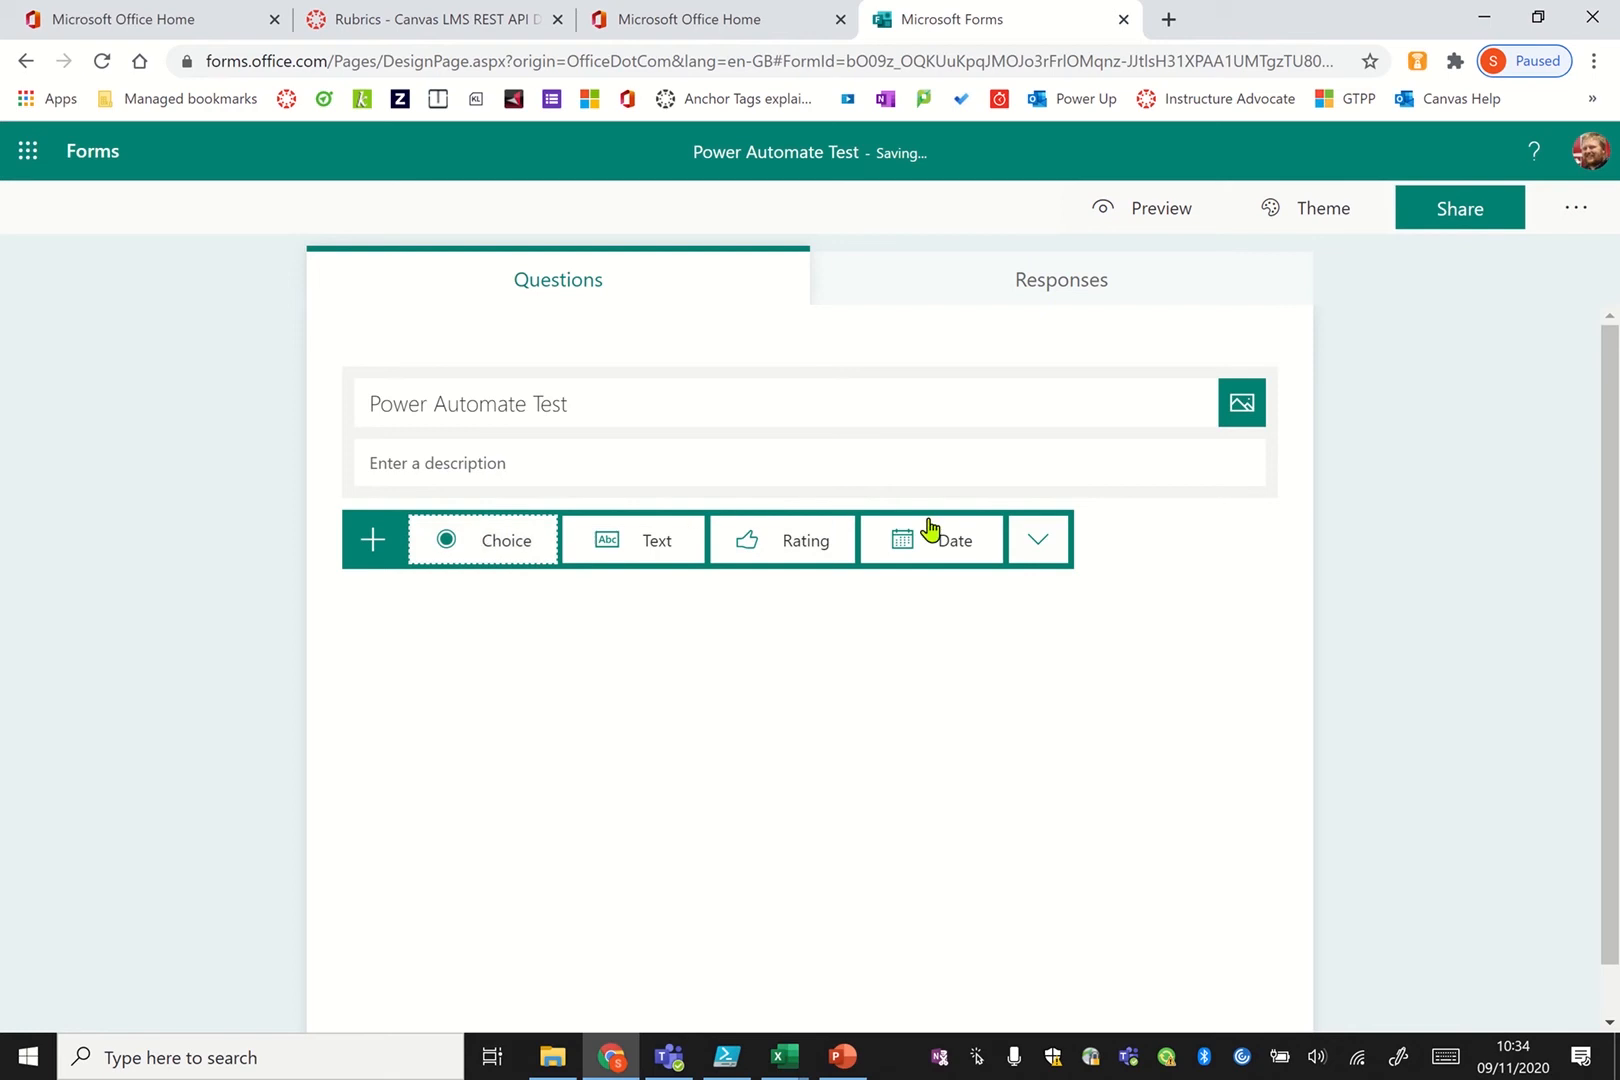
Add a choice question "Which department are you part of?" with "School of Arts" as its first option
left_click(499, 548)
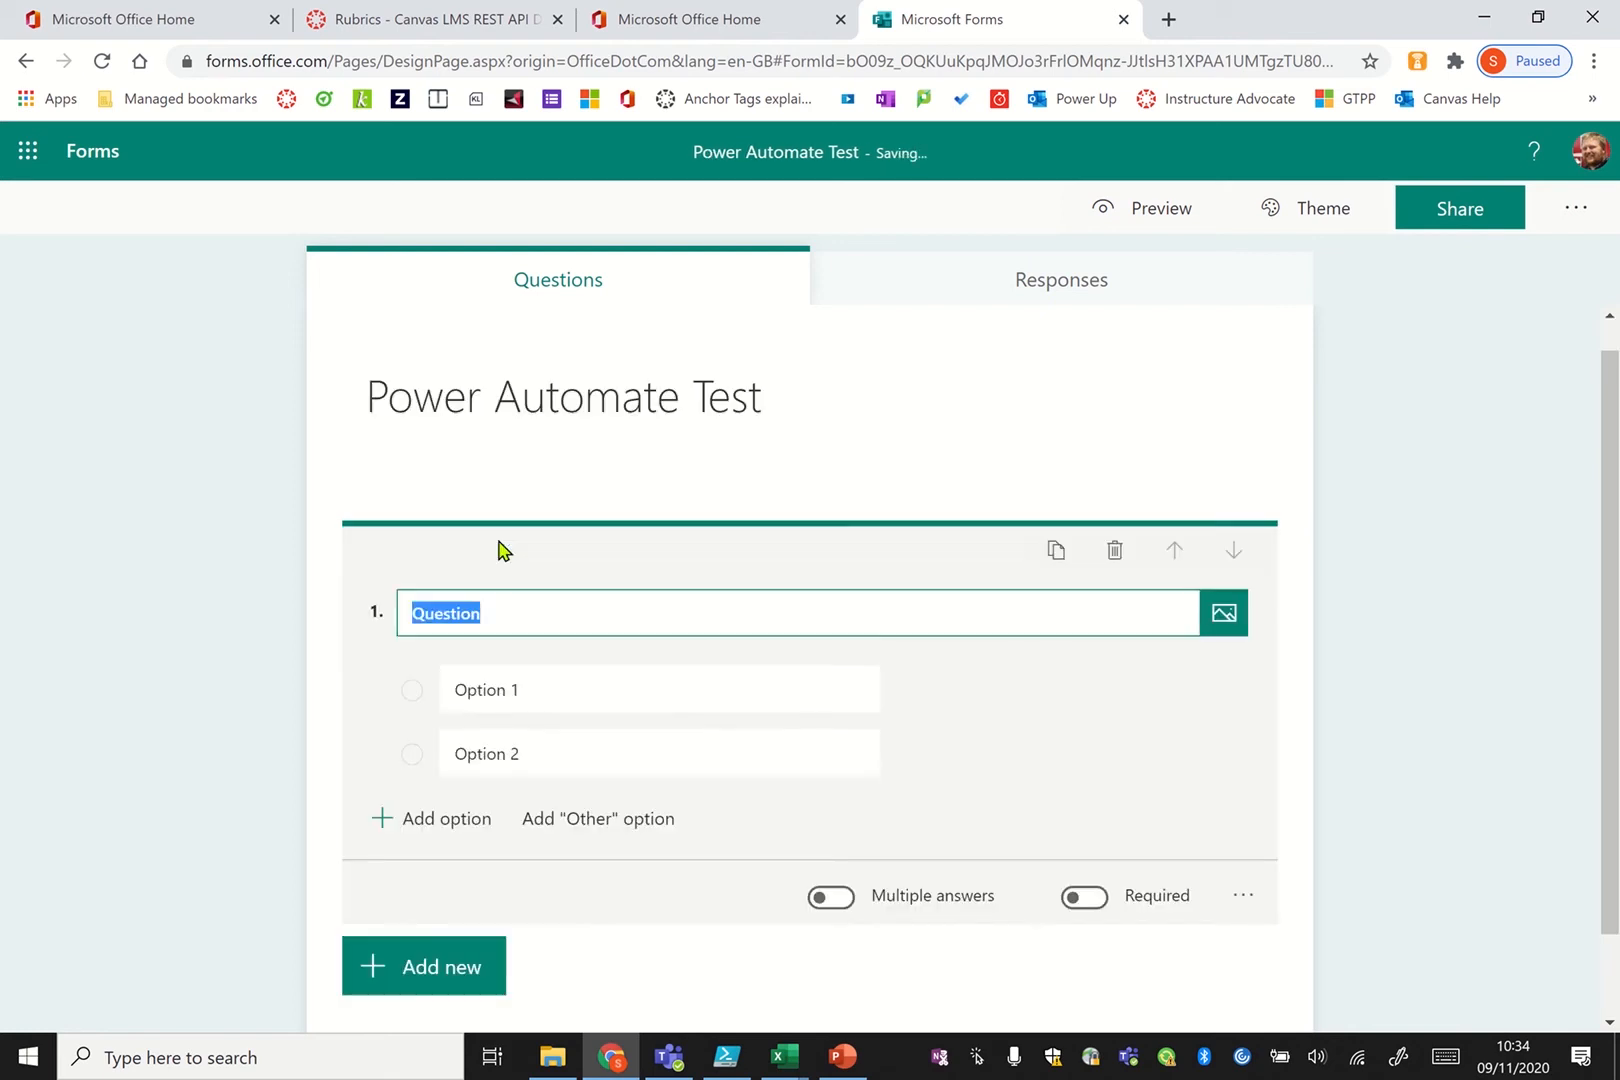
type("Which department are you part of?")
left_click(489, 708)
type("School of Arts")
key("Return")
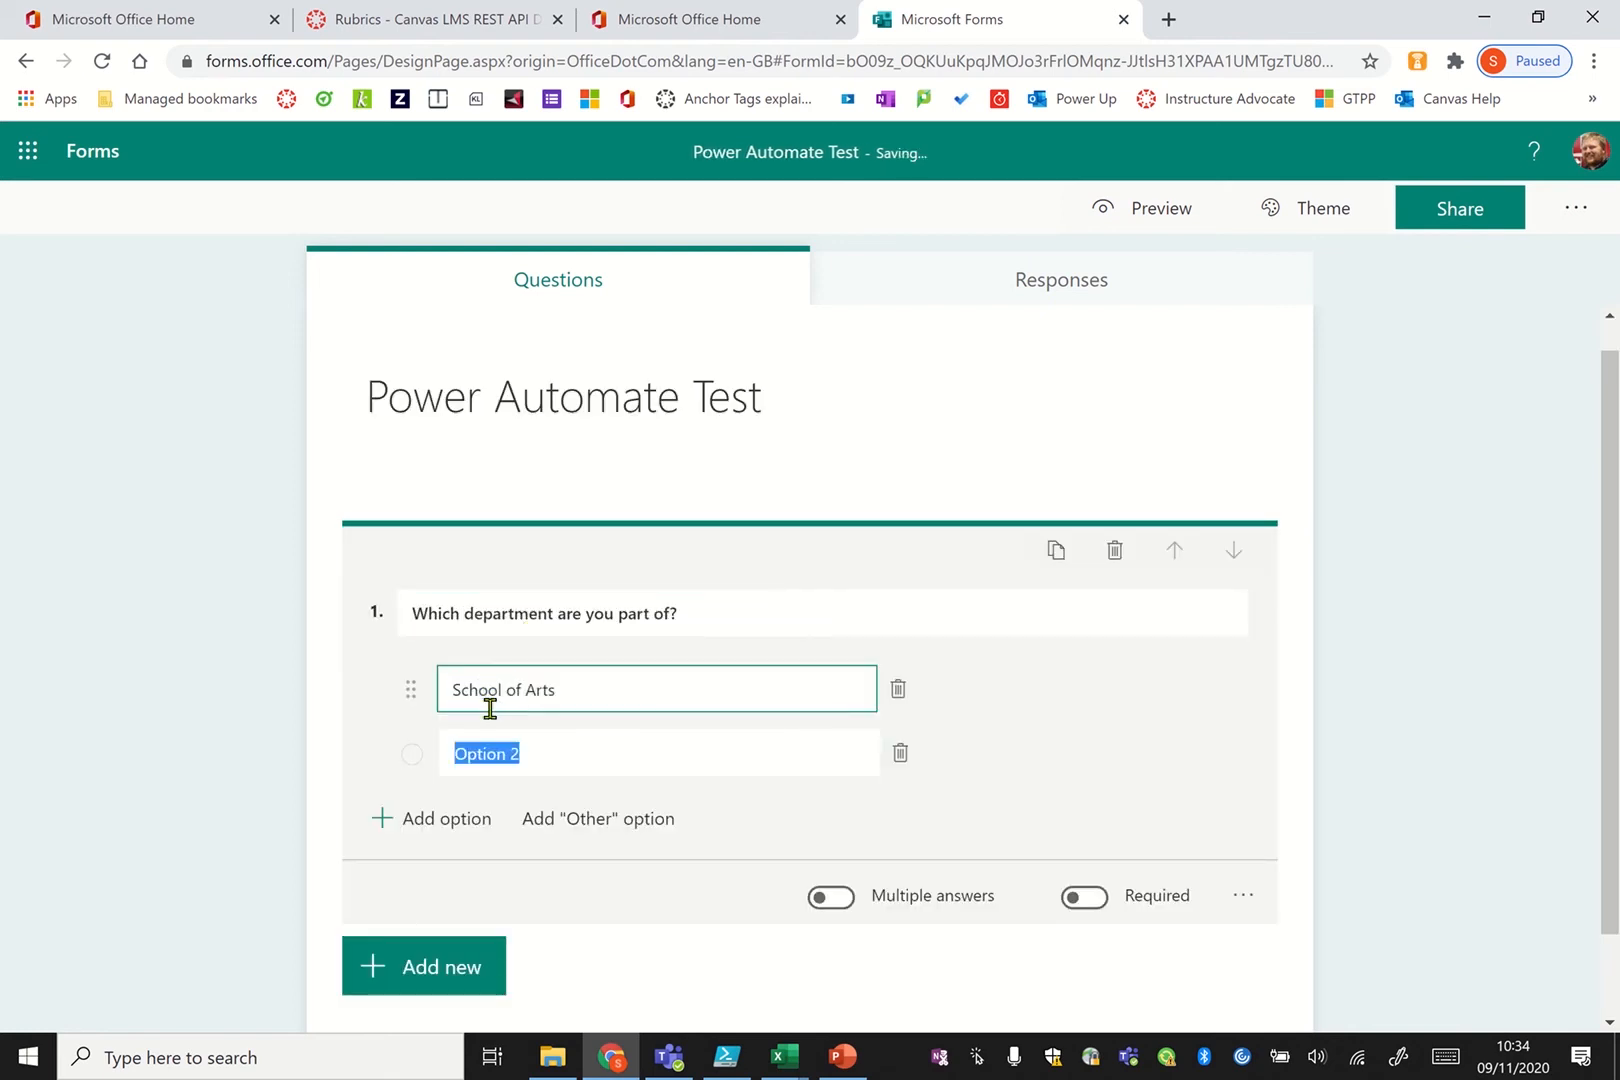
Fill in the remaining department options: Construction, Computing, HBRT, Business, Engineering and Science
type("Construction")
key("Return")
type("Computing")
key("Return")
type("HBRT")
key("Return")
type("Business")
key("Return")
type("Engineering")
key("Return")
type("Science")
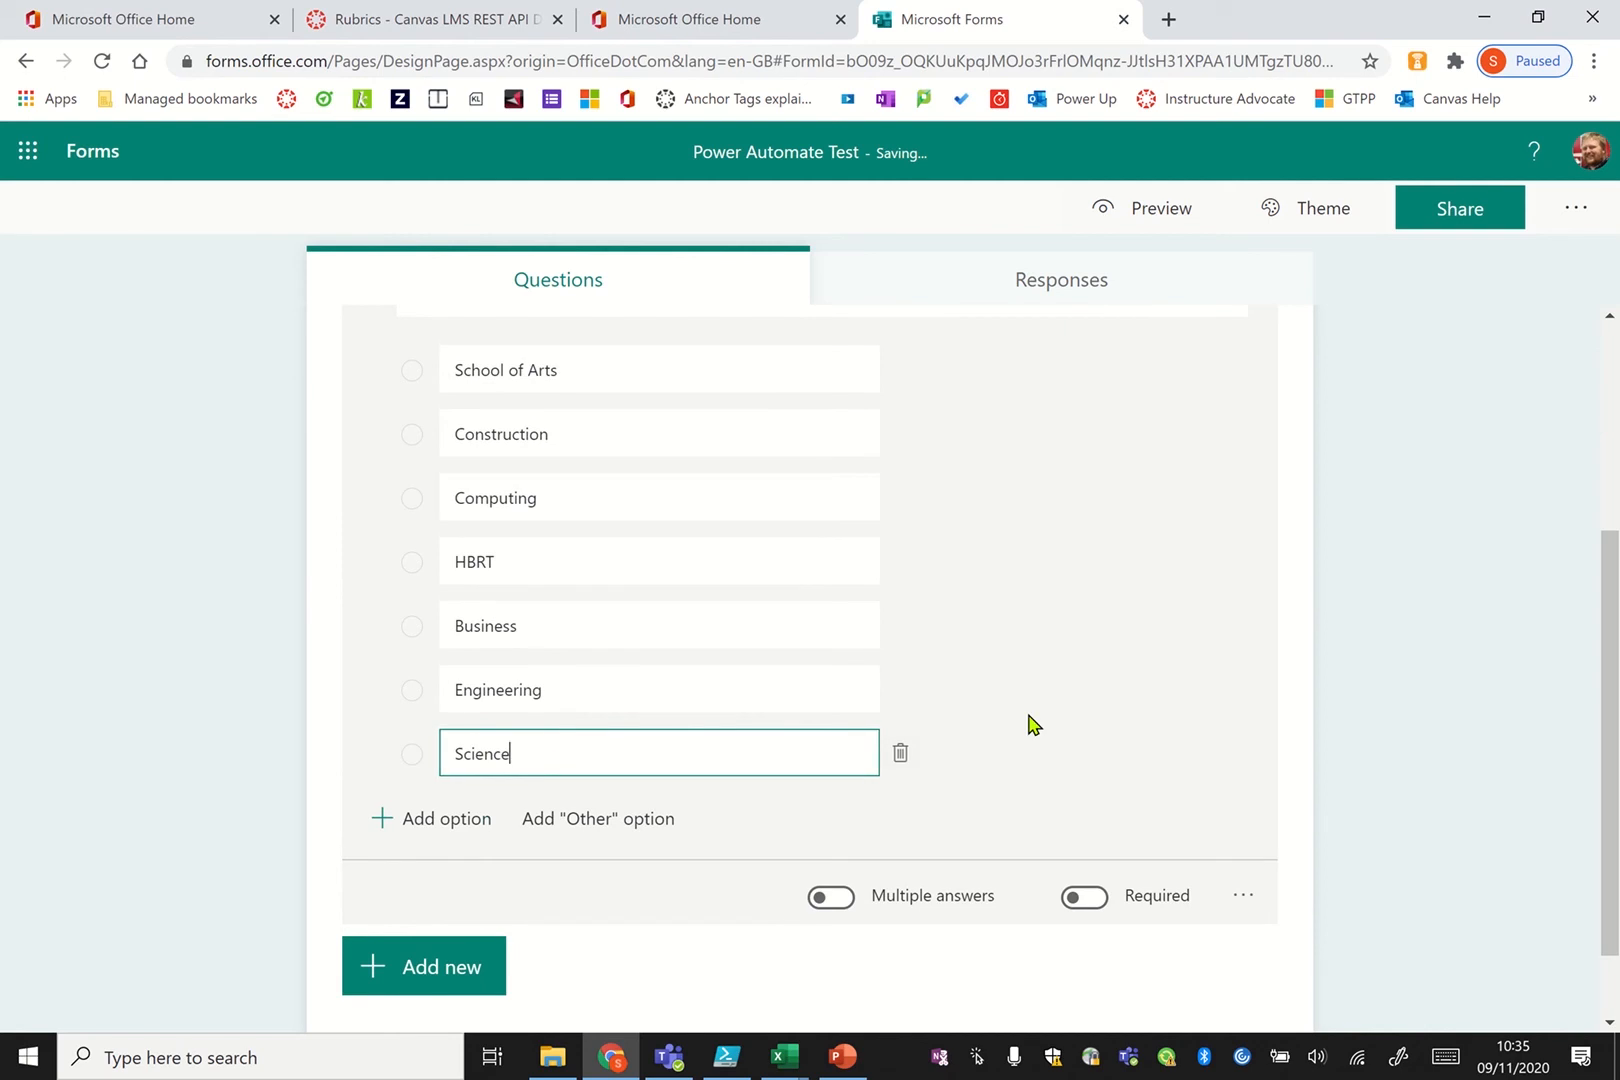
Add a second choice question "Have you read X" with the options Yes and No
left_click(420, 966)
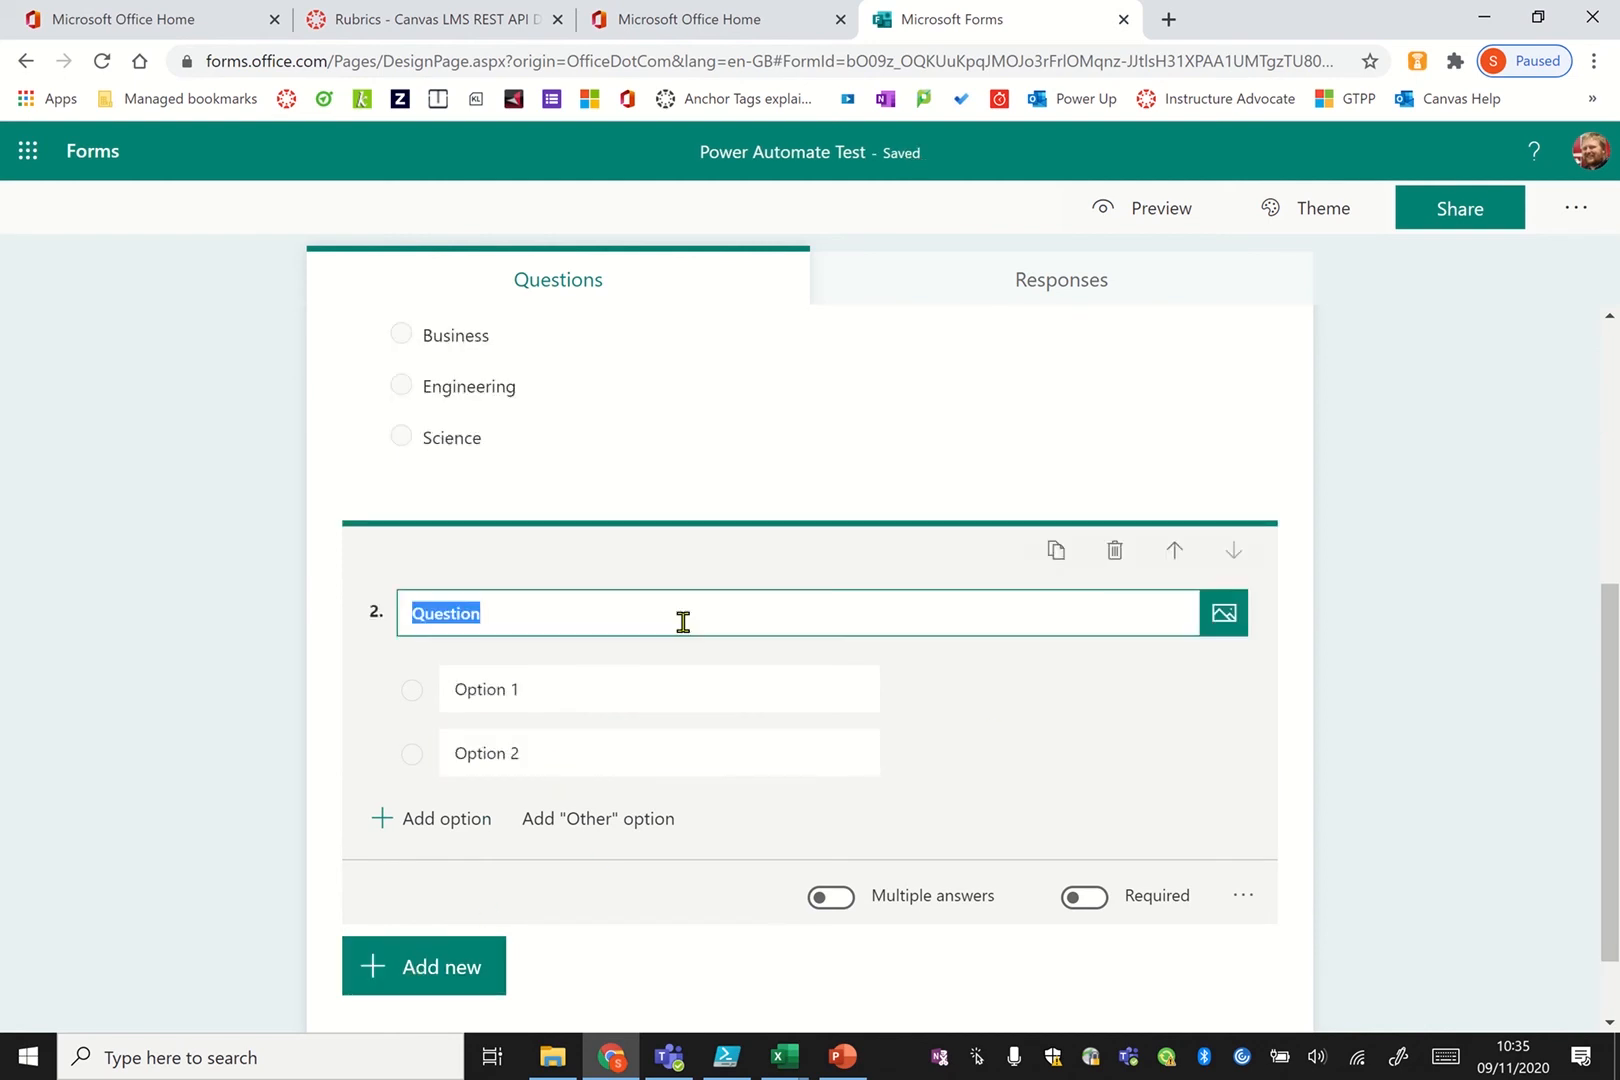
type("Have you read ")
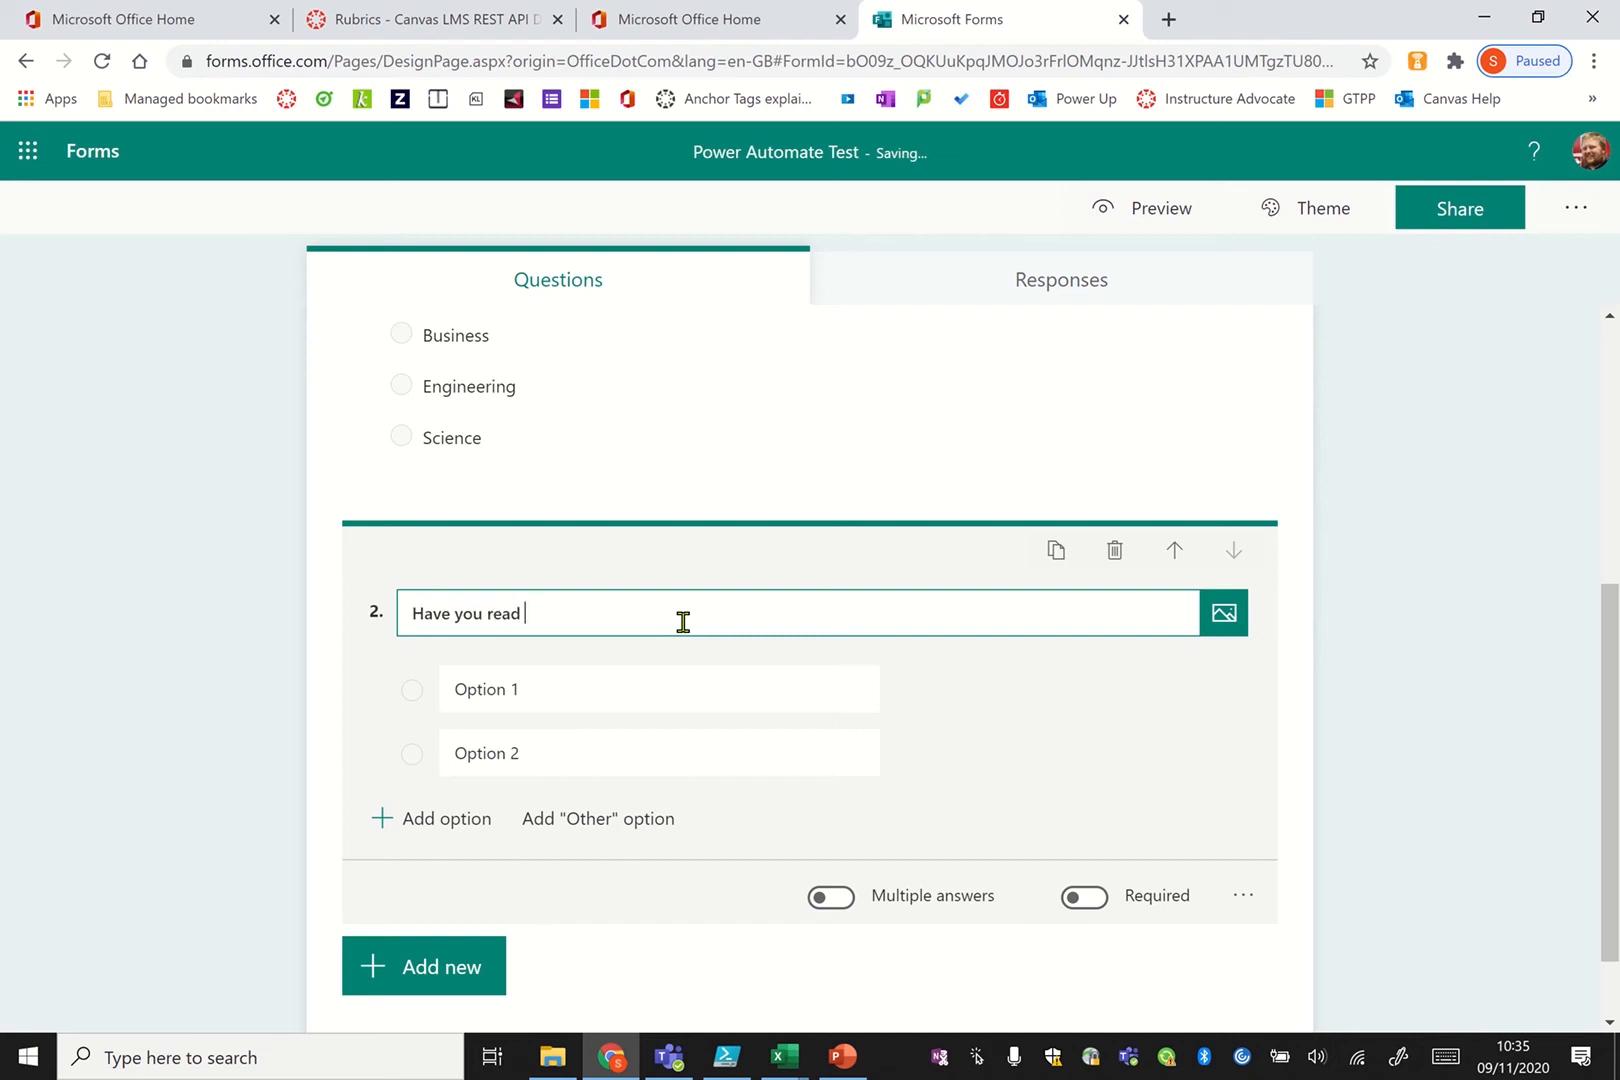
type("X")
left_click(589, 690)
type("Yes")
left_click(579, 751)
type("No")
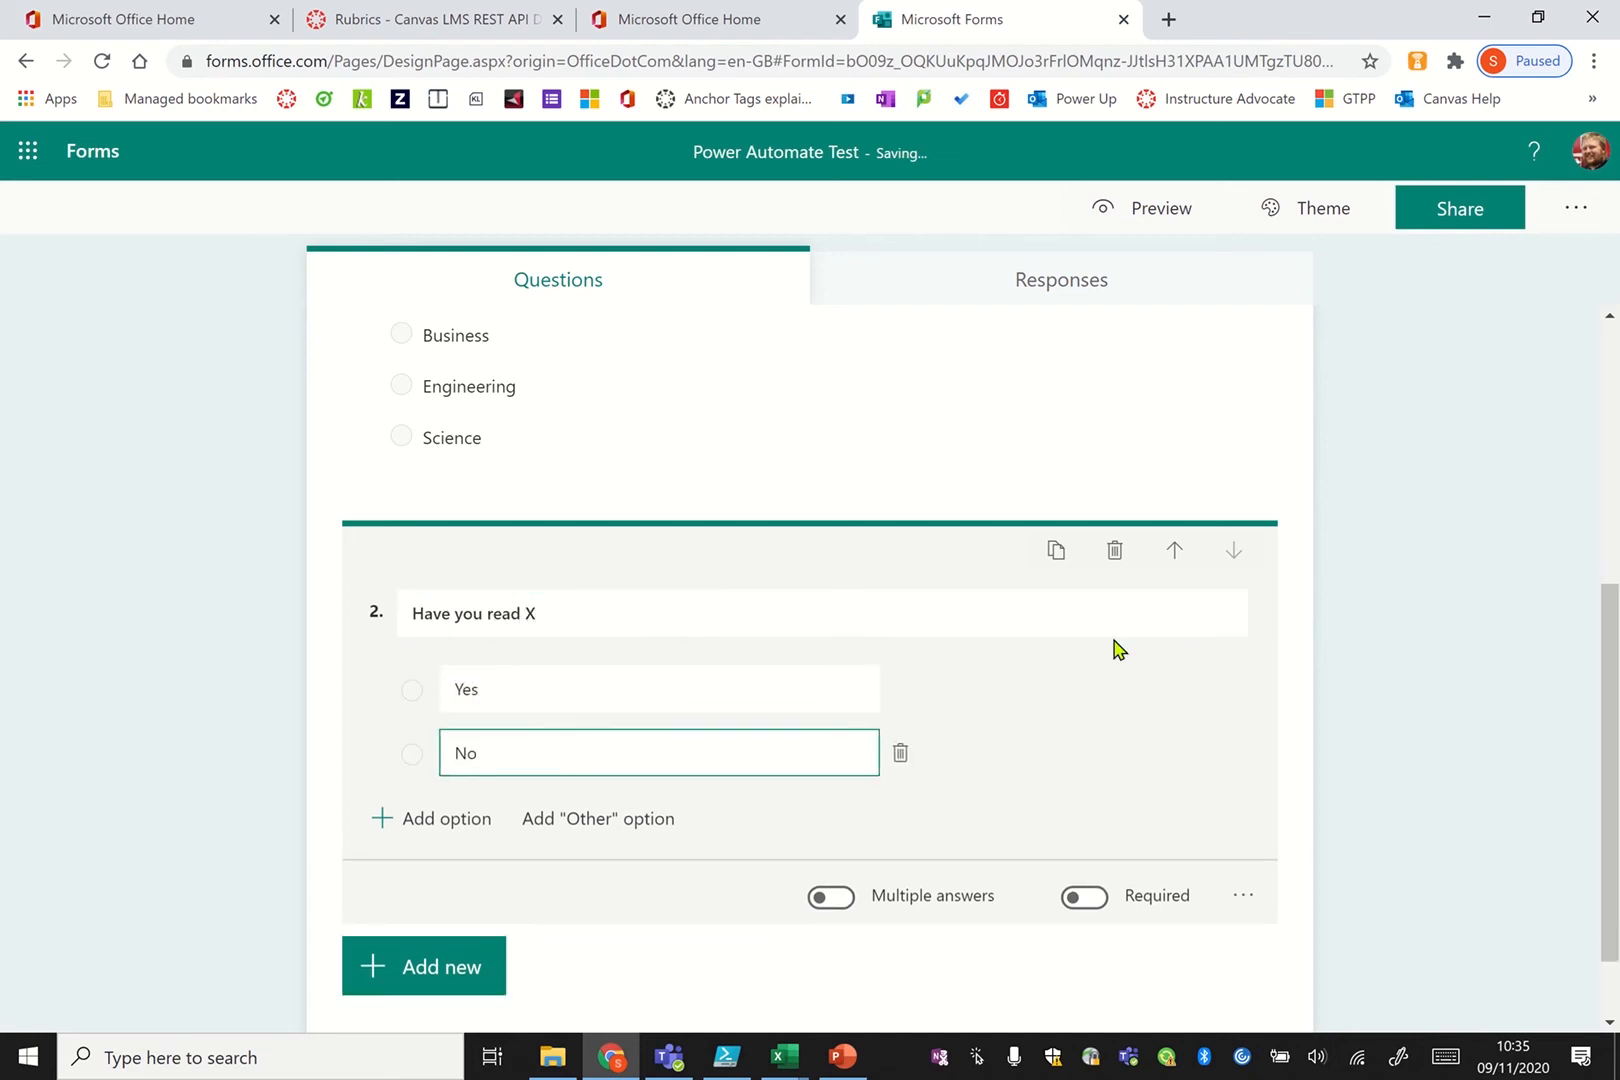
Duplicate the "Have you read X" question, change the copy's title to "Have you read Y", and duplicate that one as well
left_click(1056, 550)
left_click(604, 622)
key("BackSpace")
type("Y")
left_click(1054, 552)
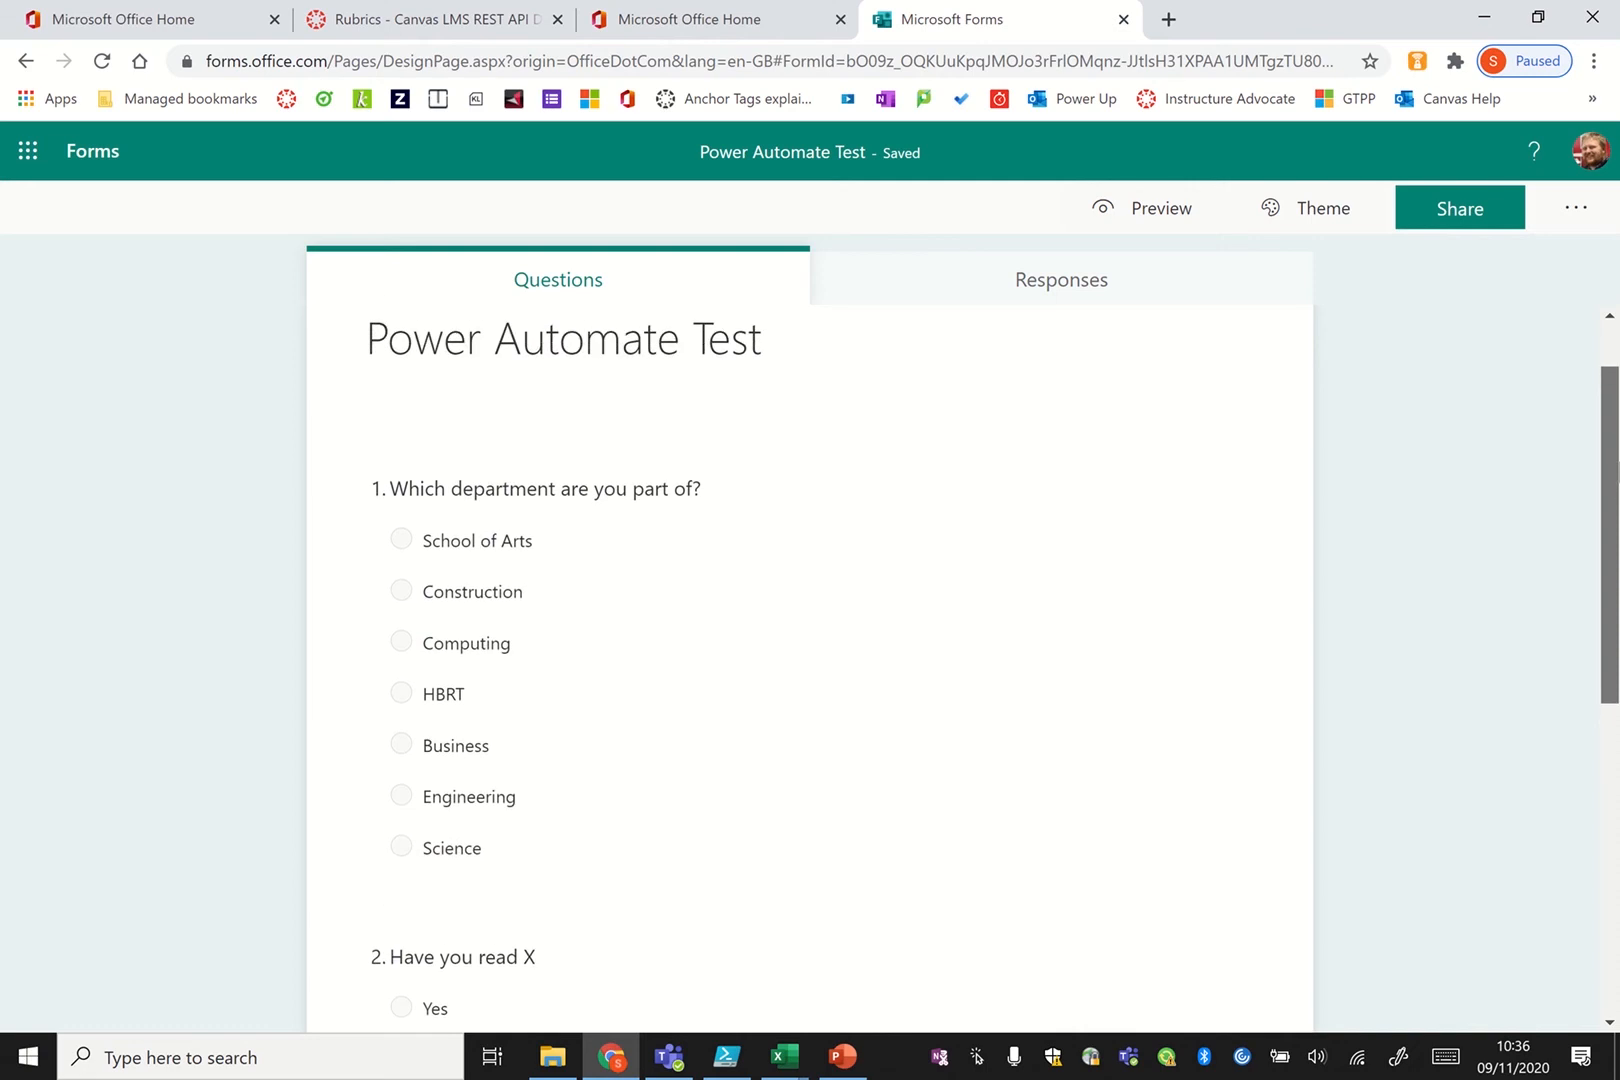
left_click_drag(1618, 471, 1618, 468)
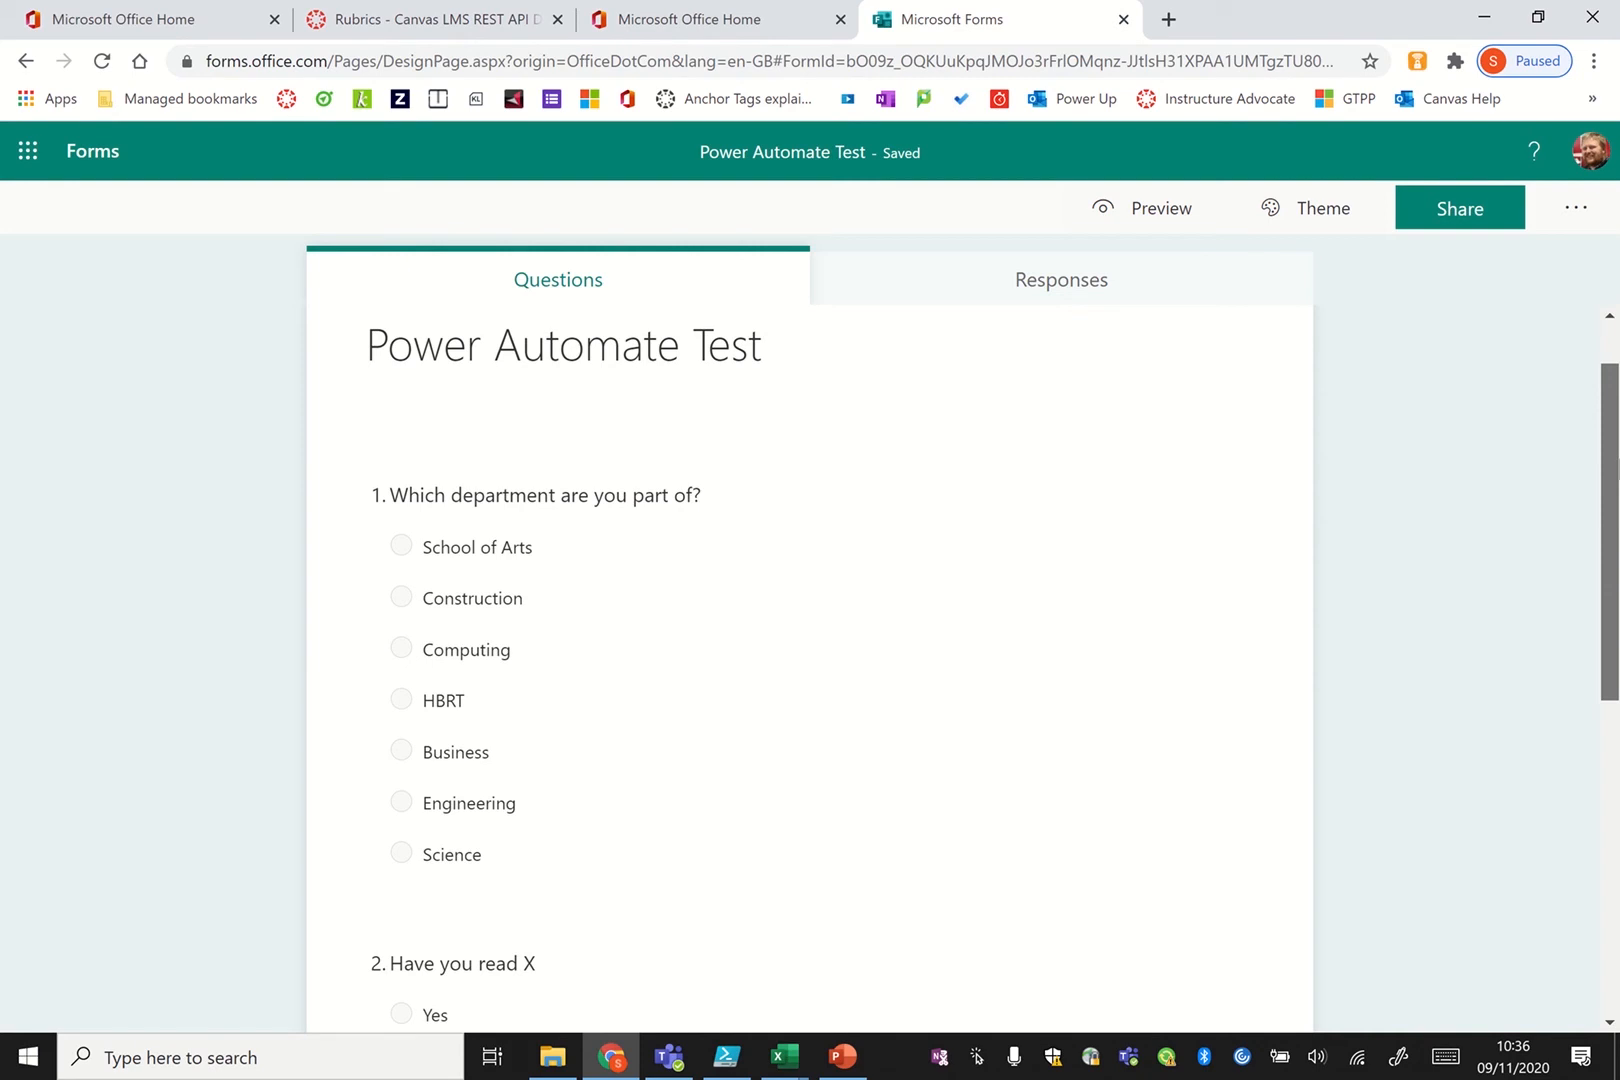
left_click_drag(1618, 468, 1618, 539)
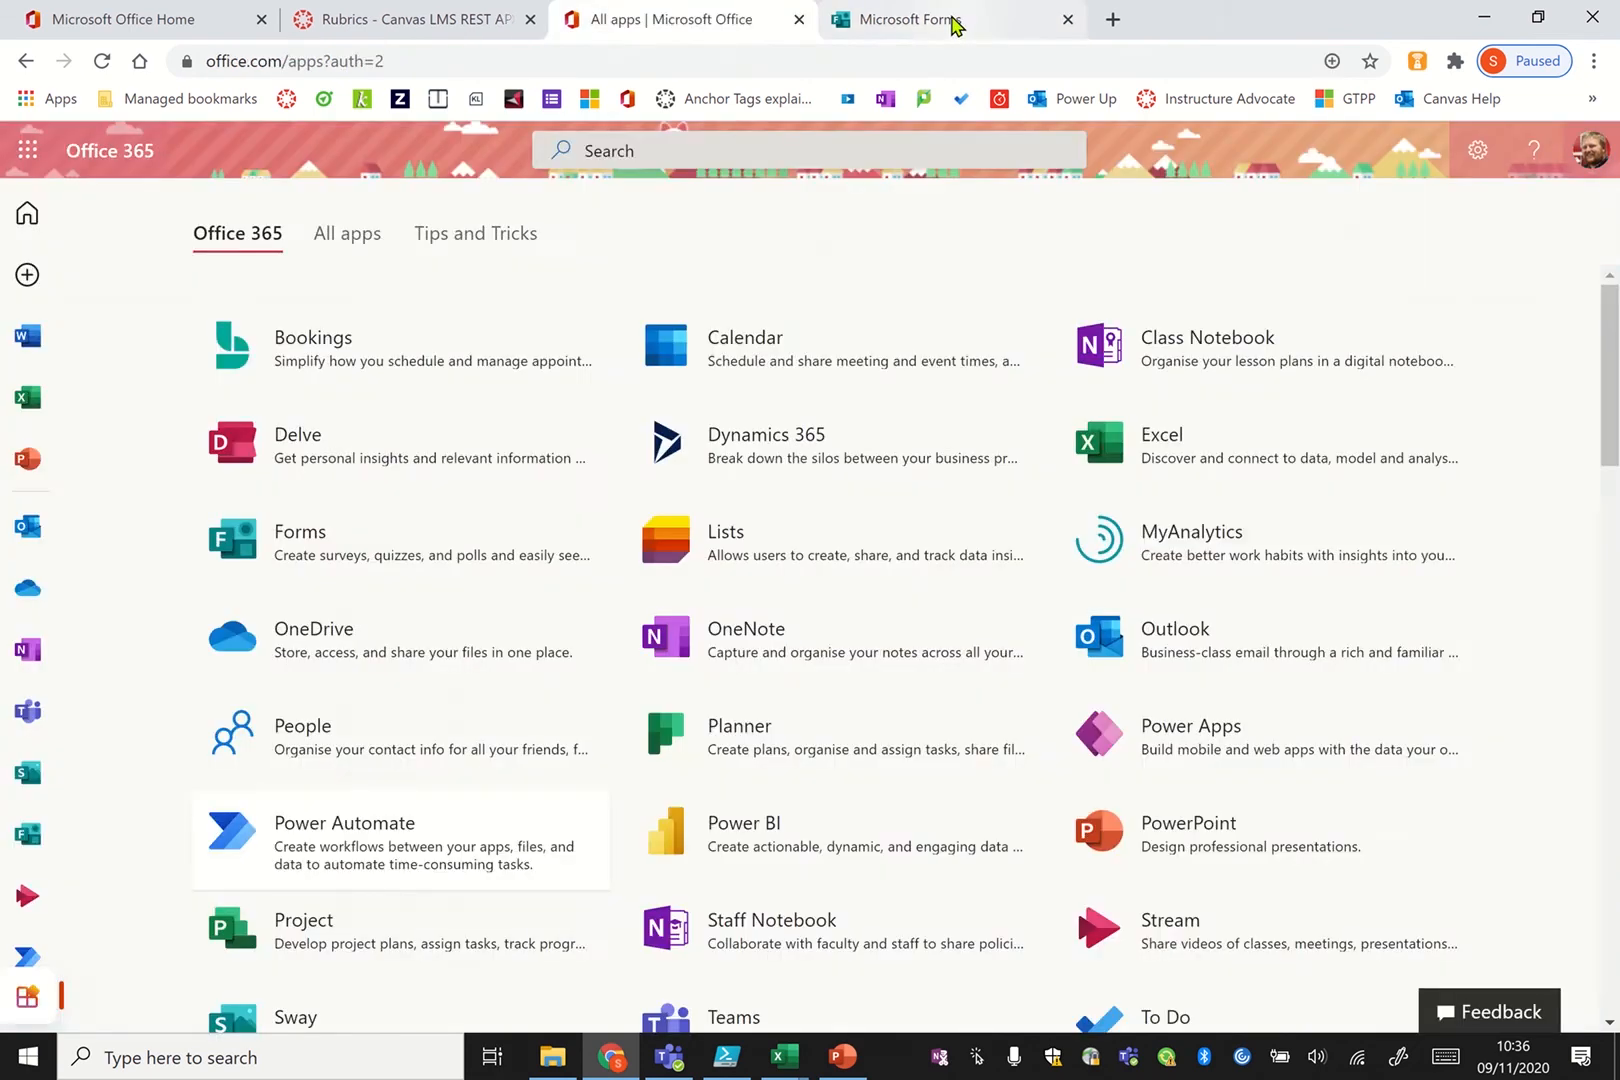
left_click(956, 26)
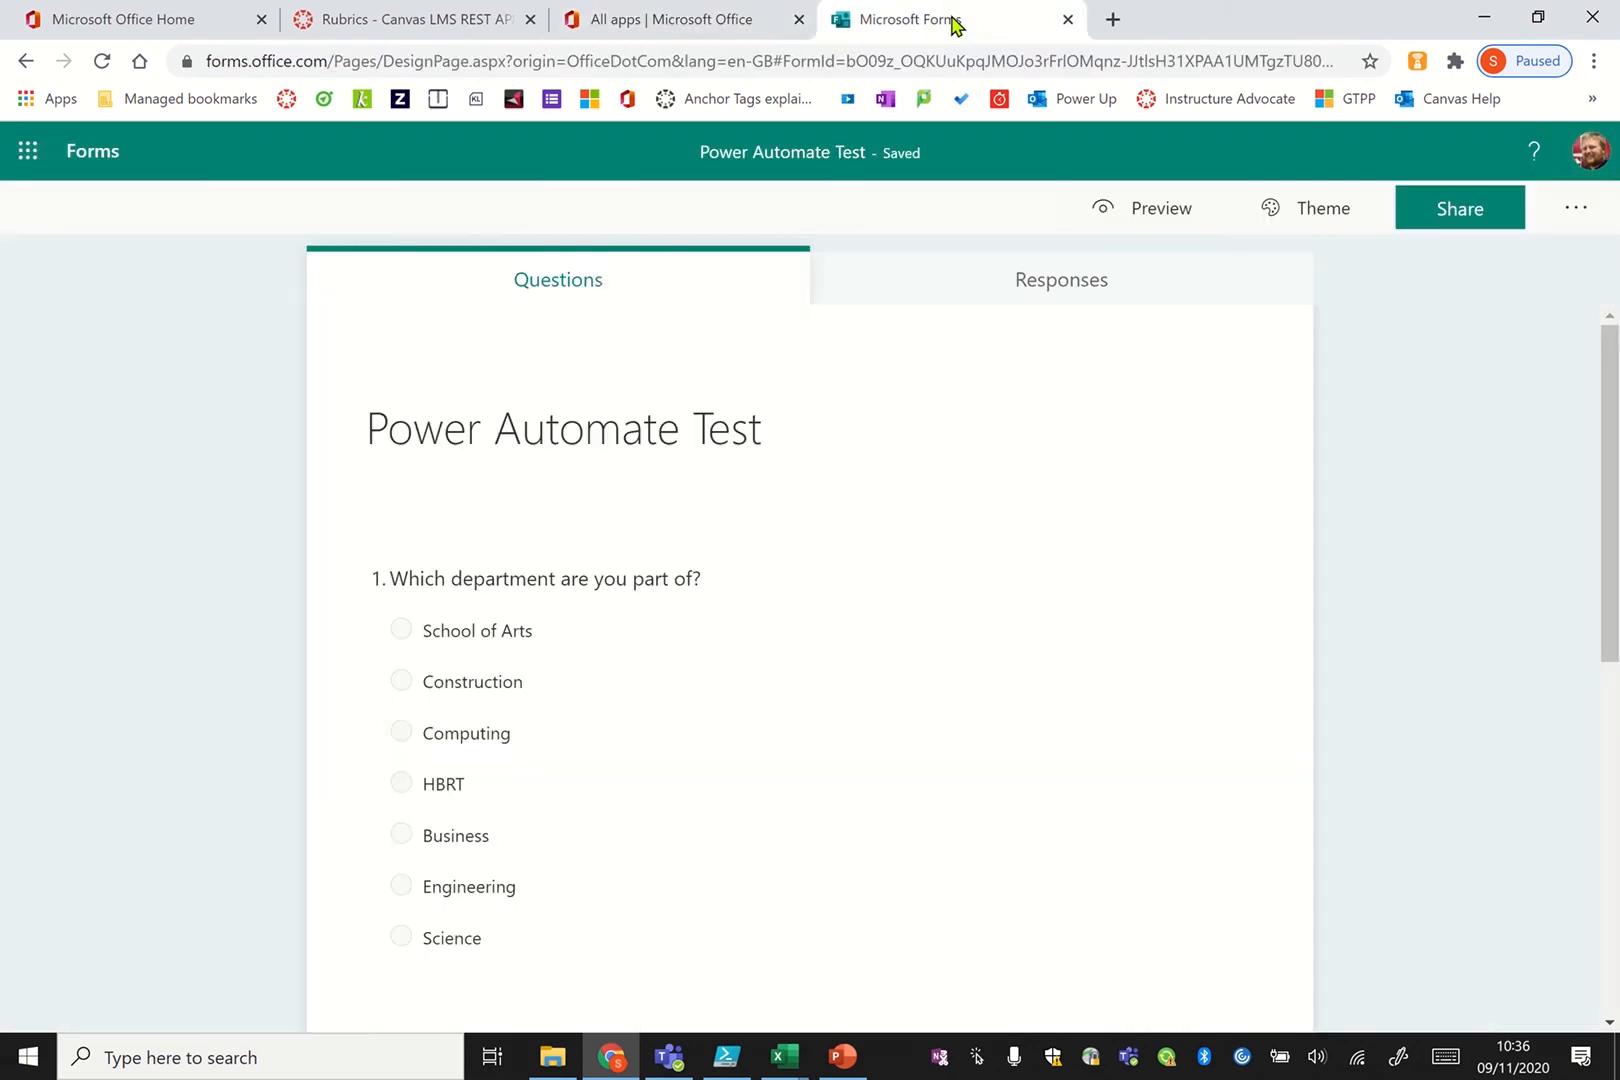
left_click(708, 18)
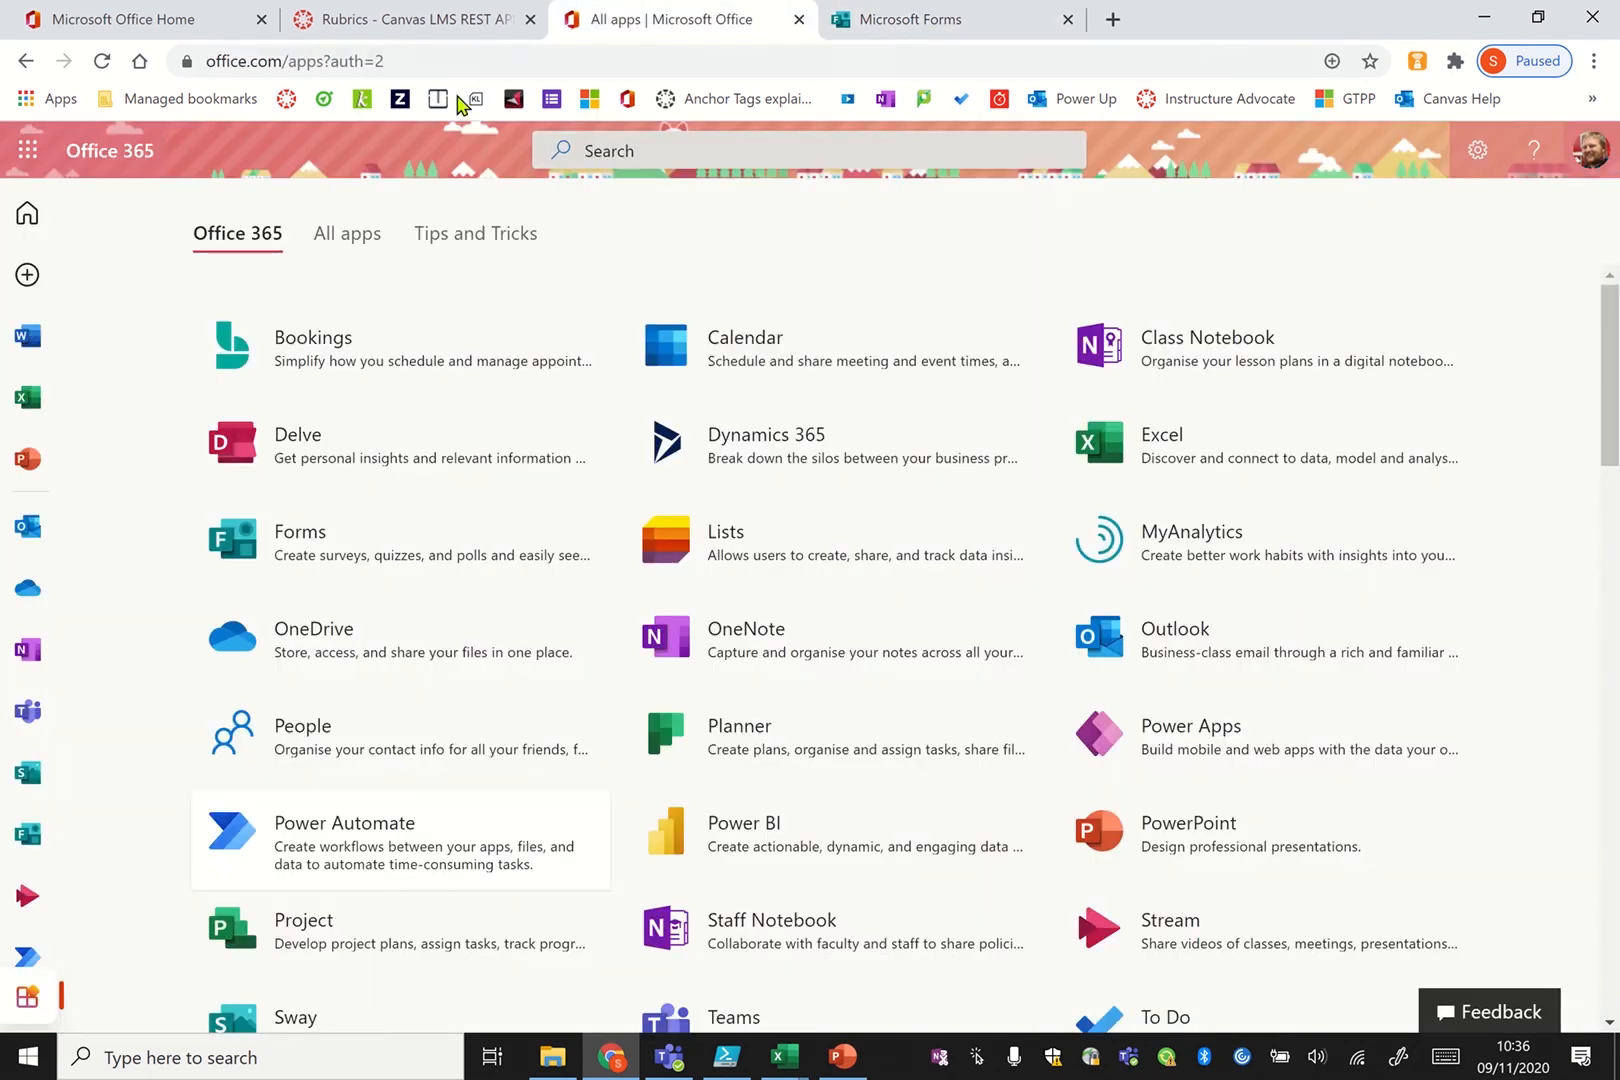
Switch to Excel online, create a new blank workbook and rename it "Power Automate Test"
left_click(1162, 440)
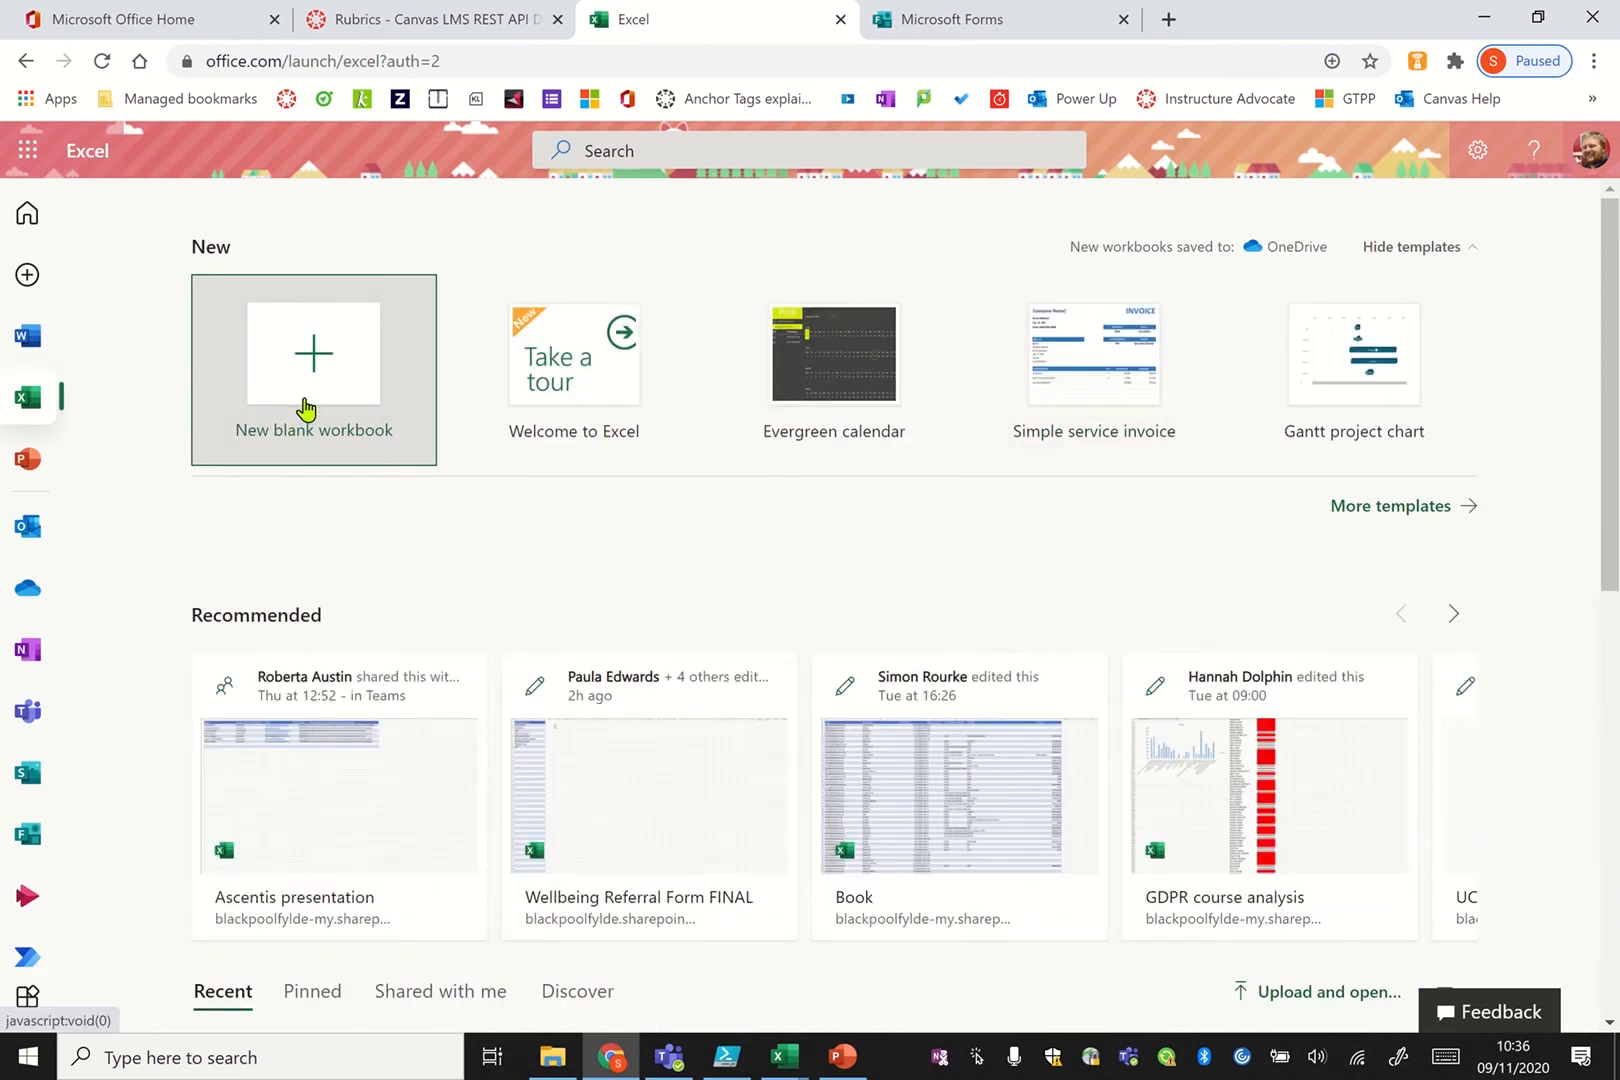
left_click(307, 410)
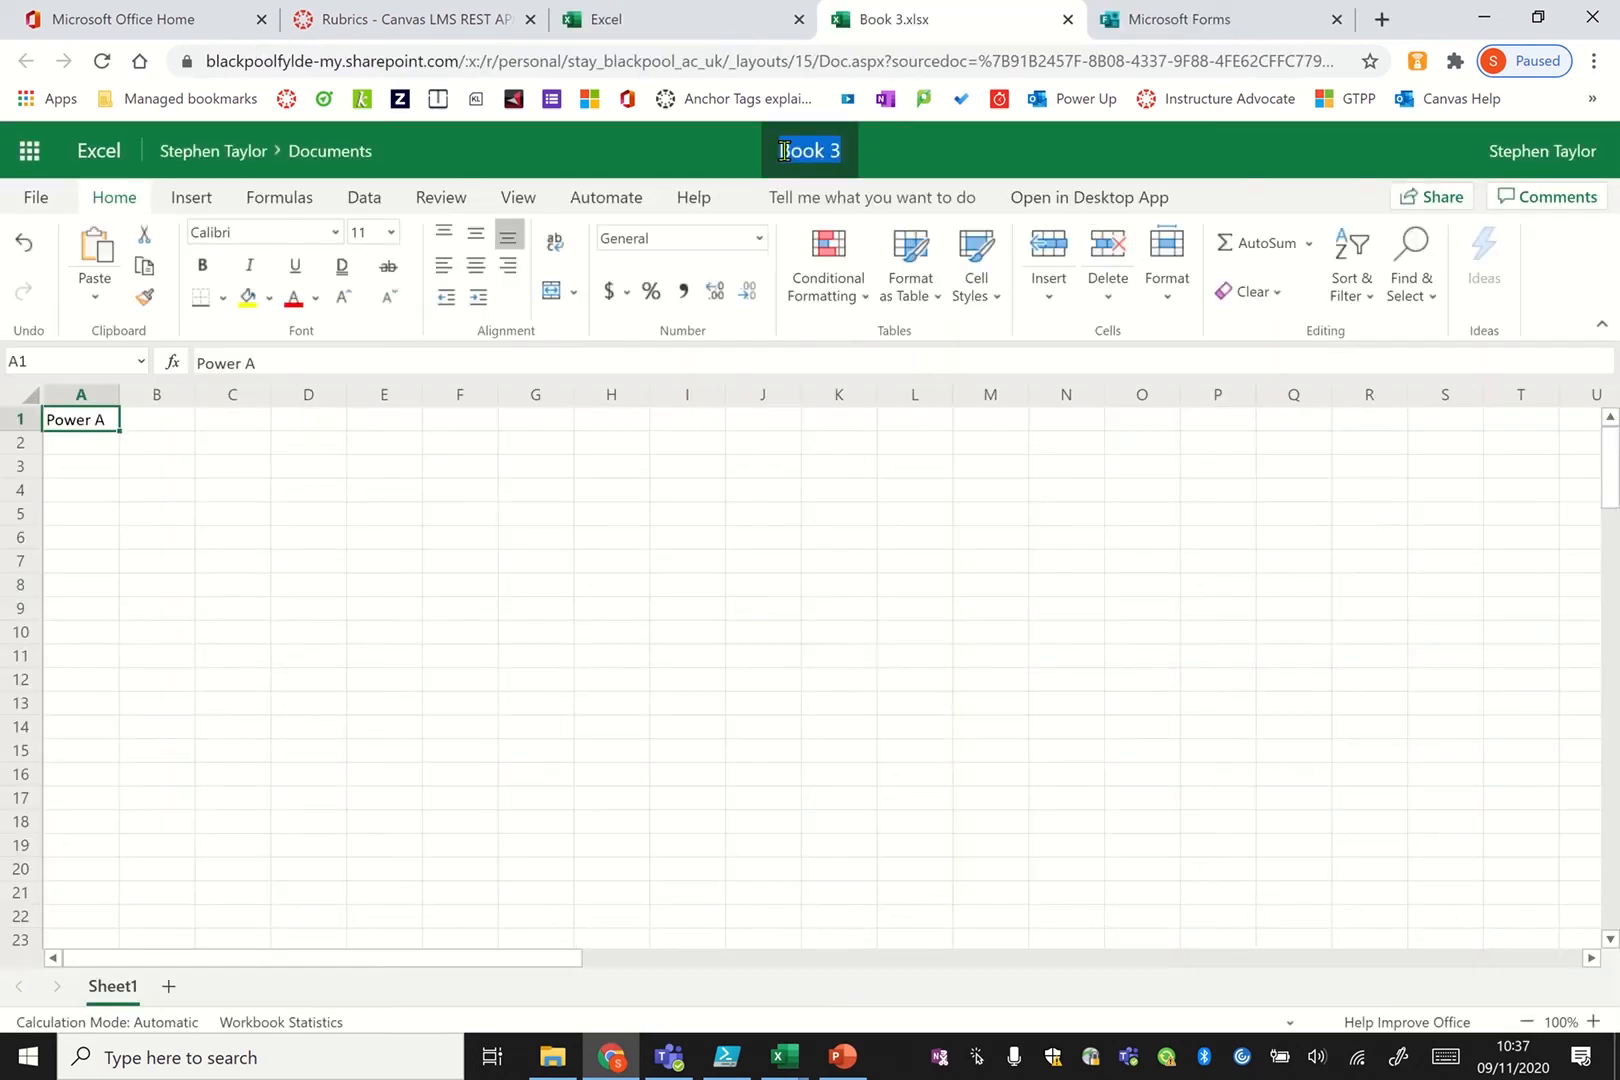
type("Power Automate Test")
Enter the headers Curriculum Area, Read X, Read Y and Read Z in cells A1 to D1
left_click(105, 432)
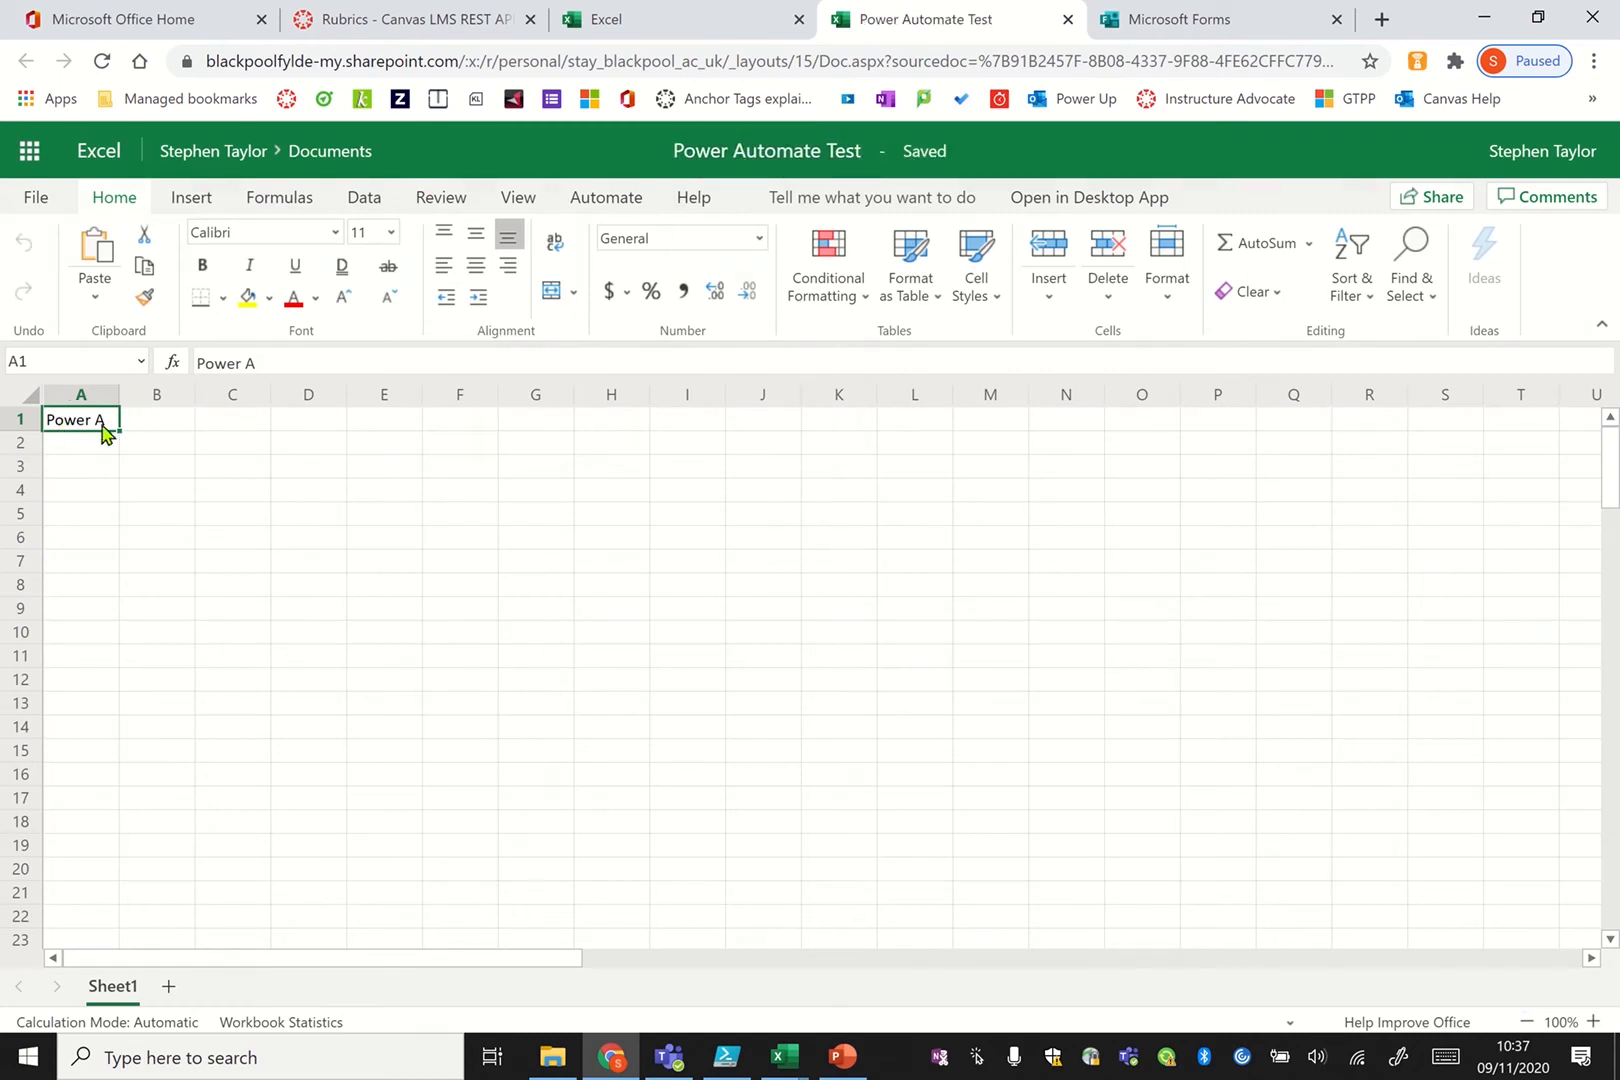
type("Curriculum Area")
key("Tab")
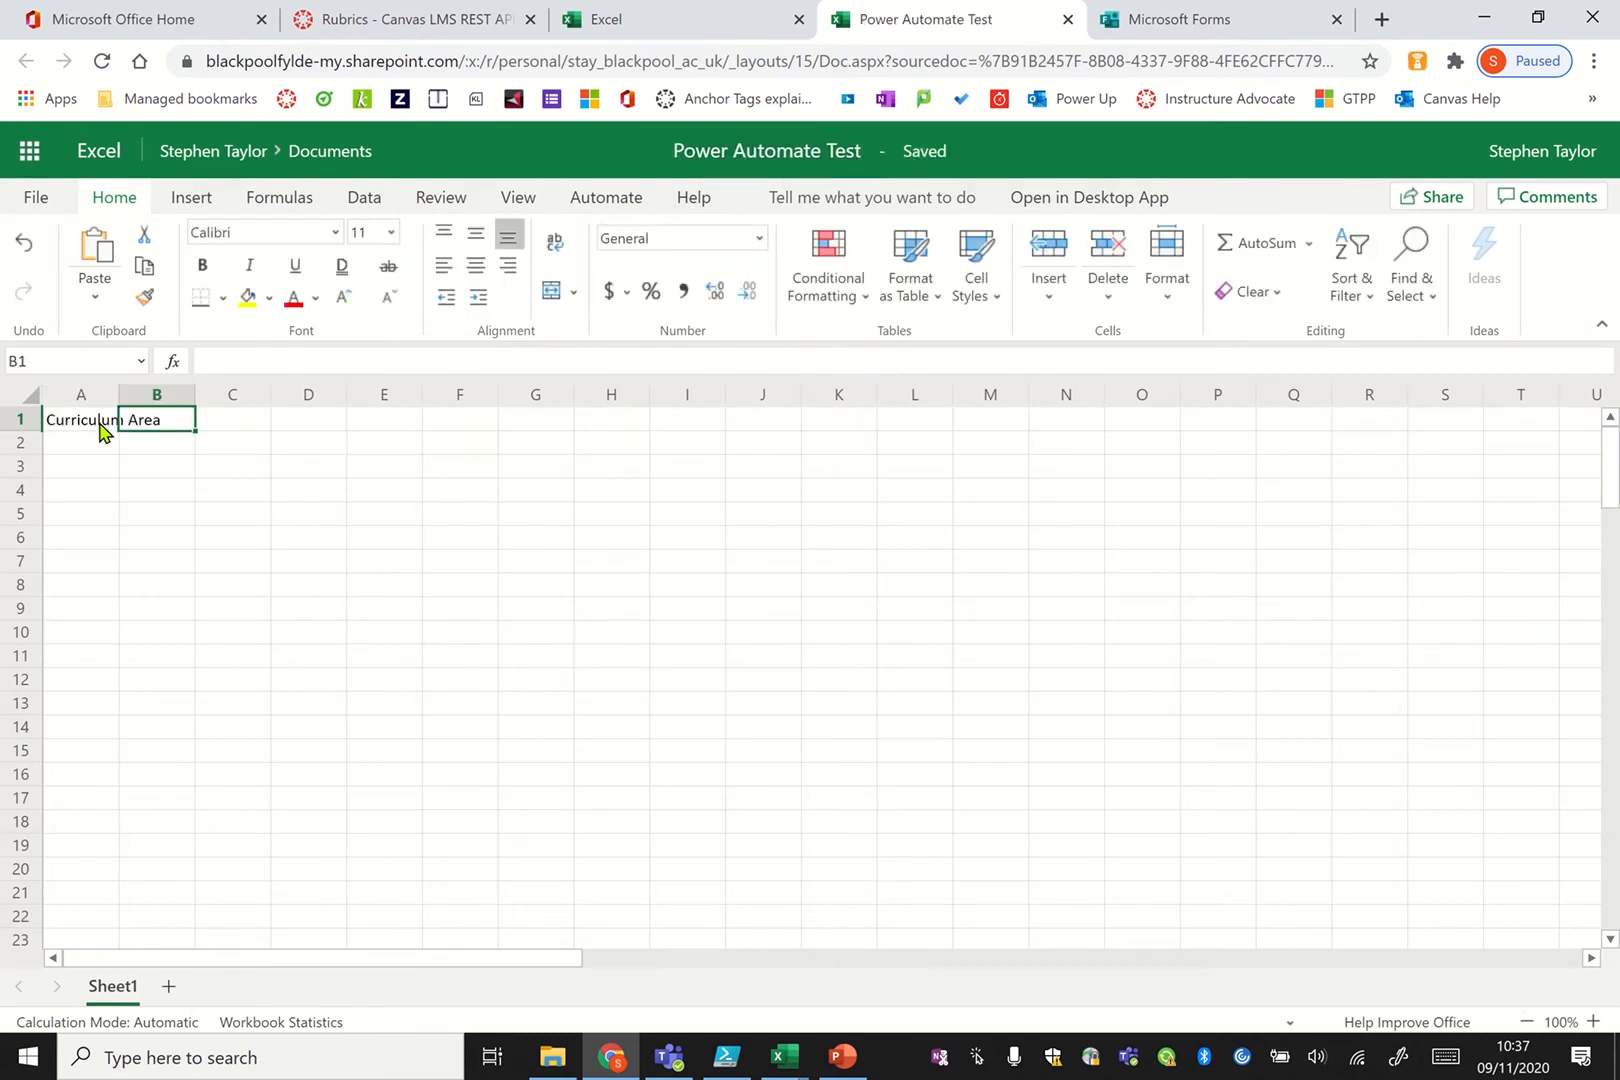
type("Read X")
key("Tab")
type("Read")
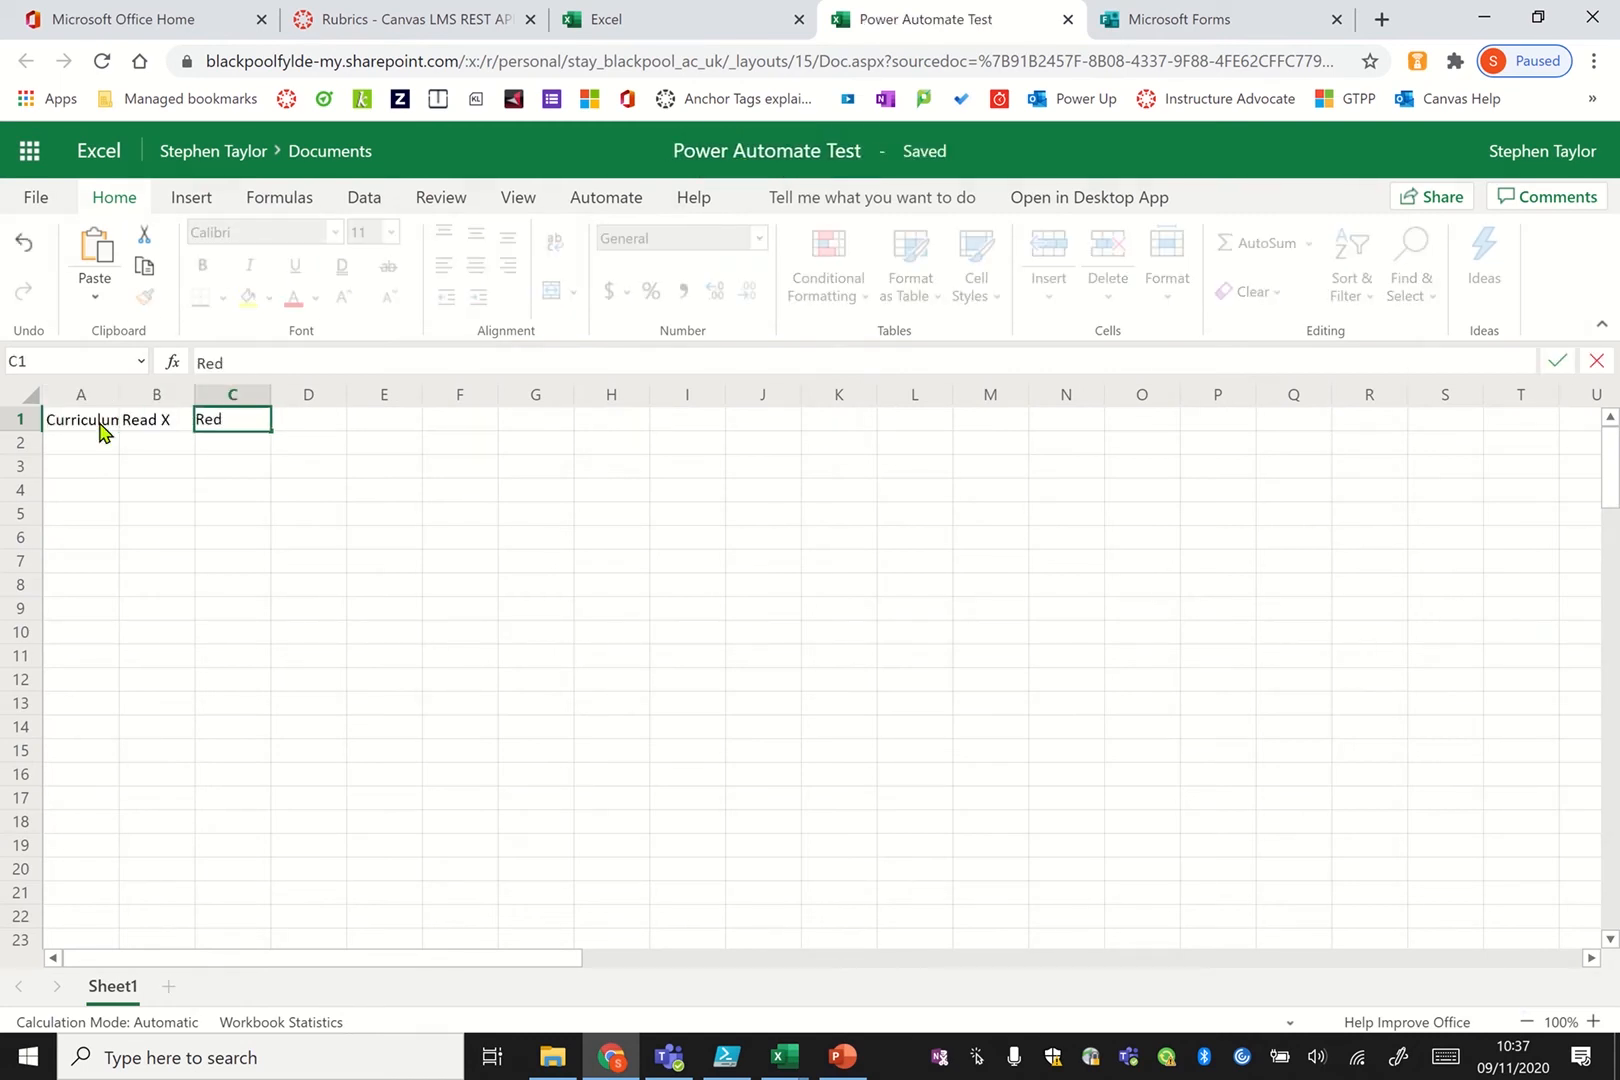
type(" Y")
key("Tab")
type("Read Z")
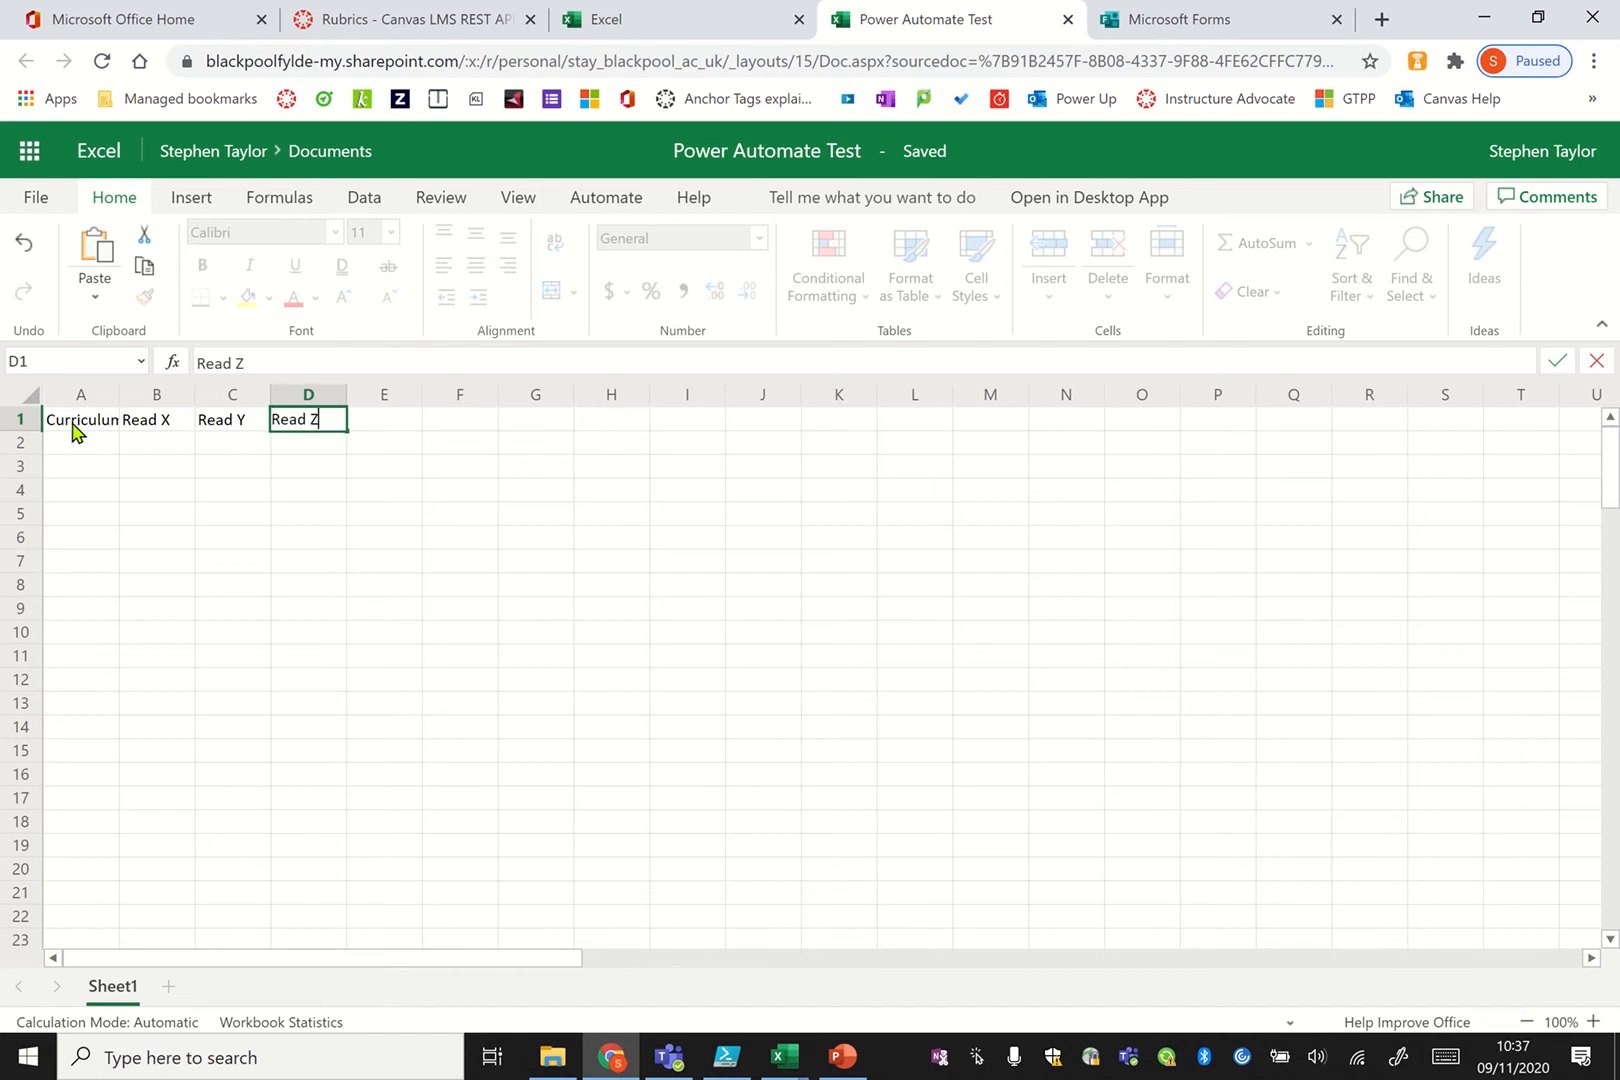
Insert a new column before Curriculum Area and give it the header "Email Address"
left_click(72, 430)
right_click(98, 423)
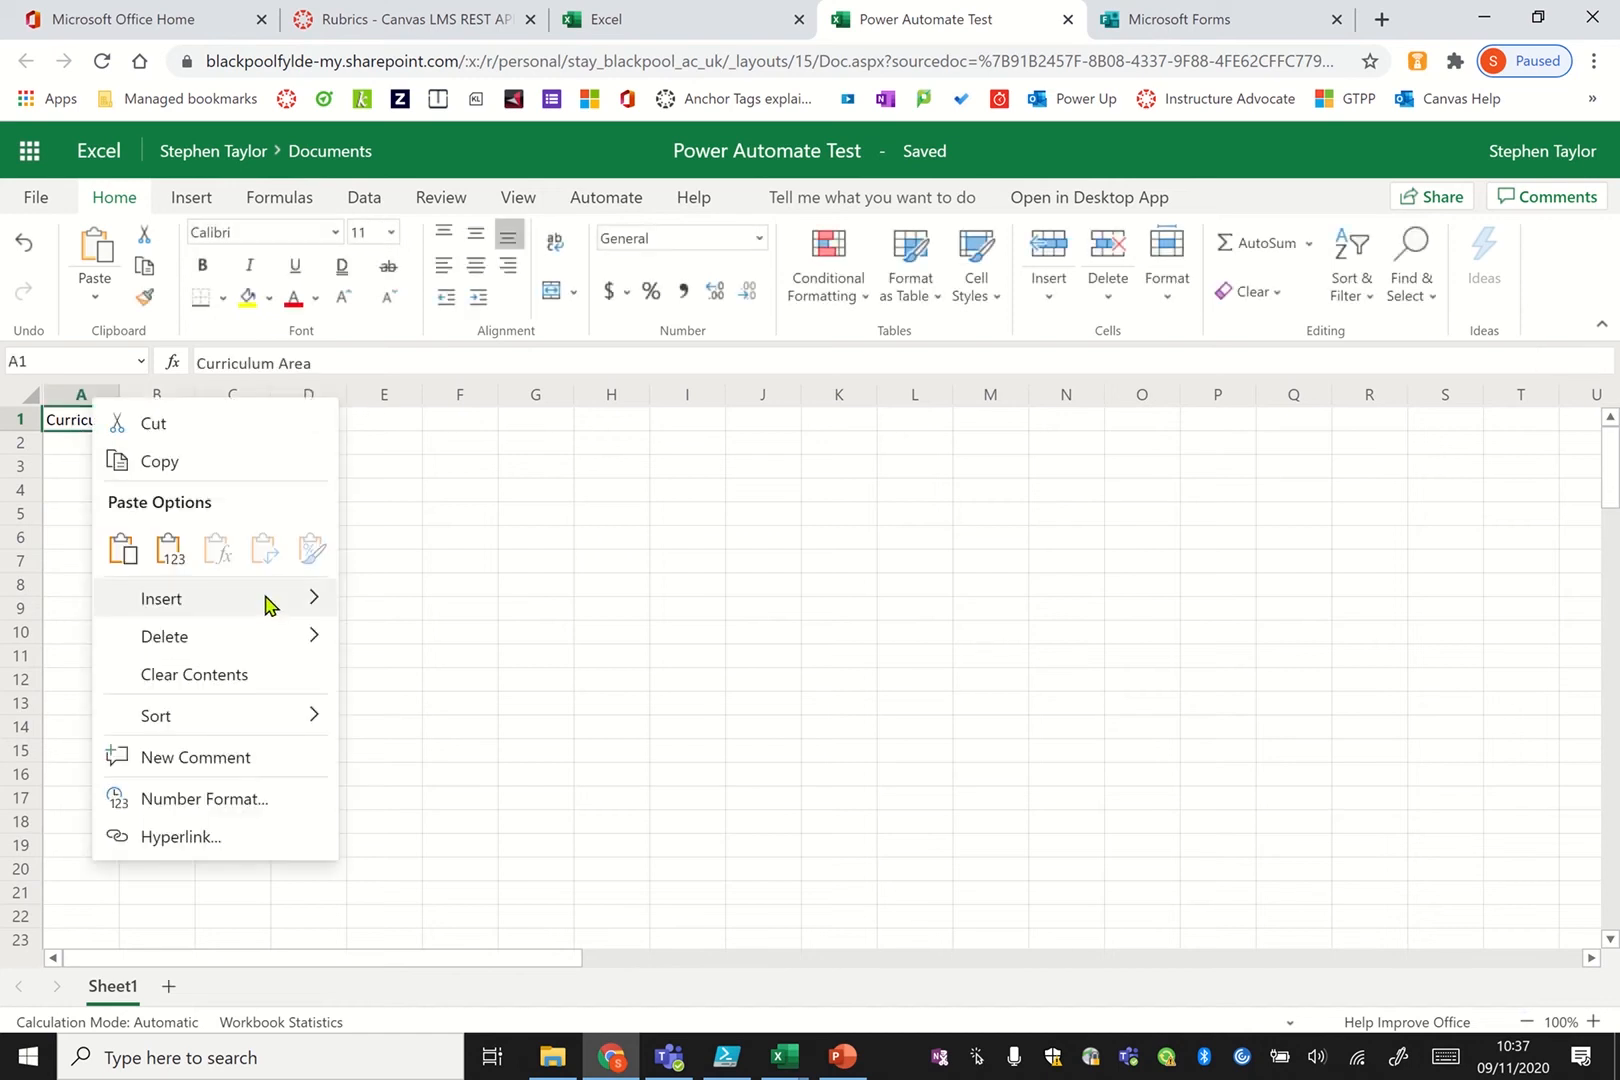
mouse_move(268, 607)
left_click(440, 650)
type("Email Address")
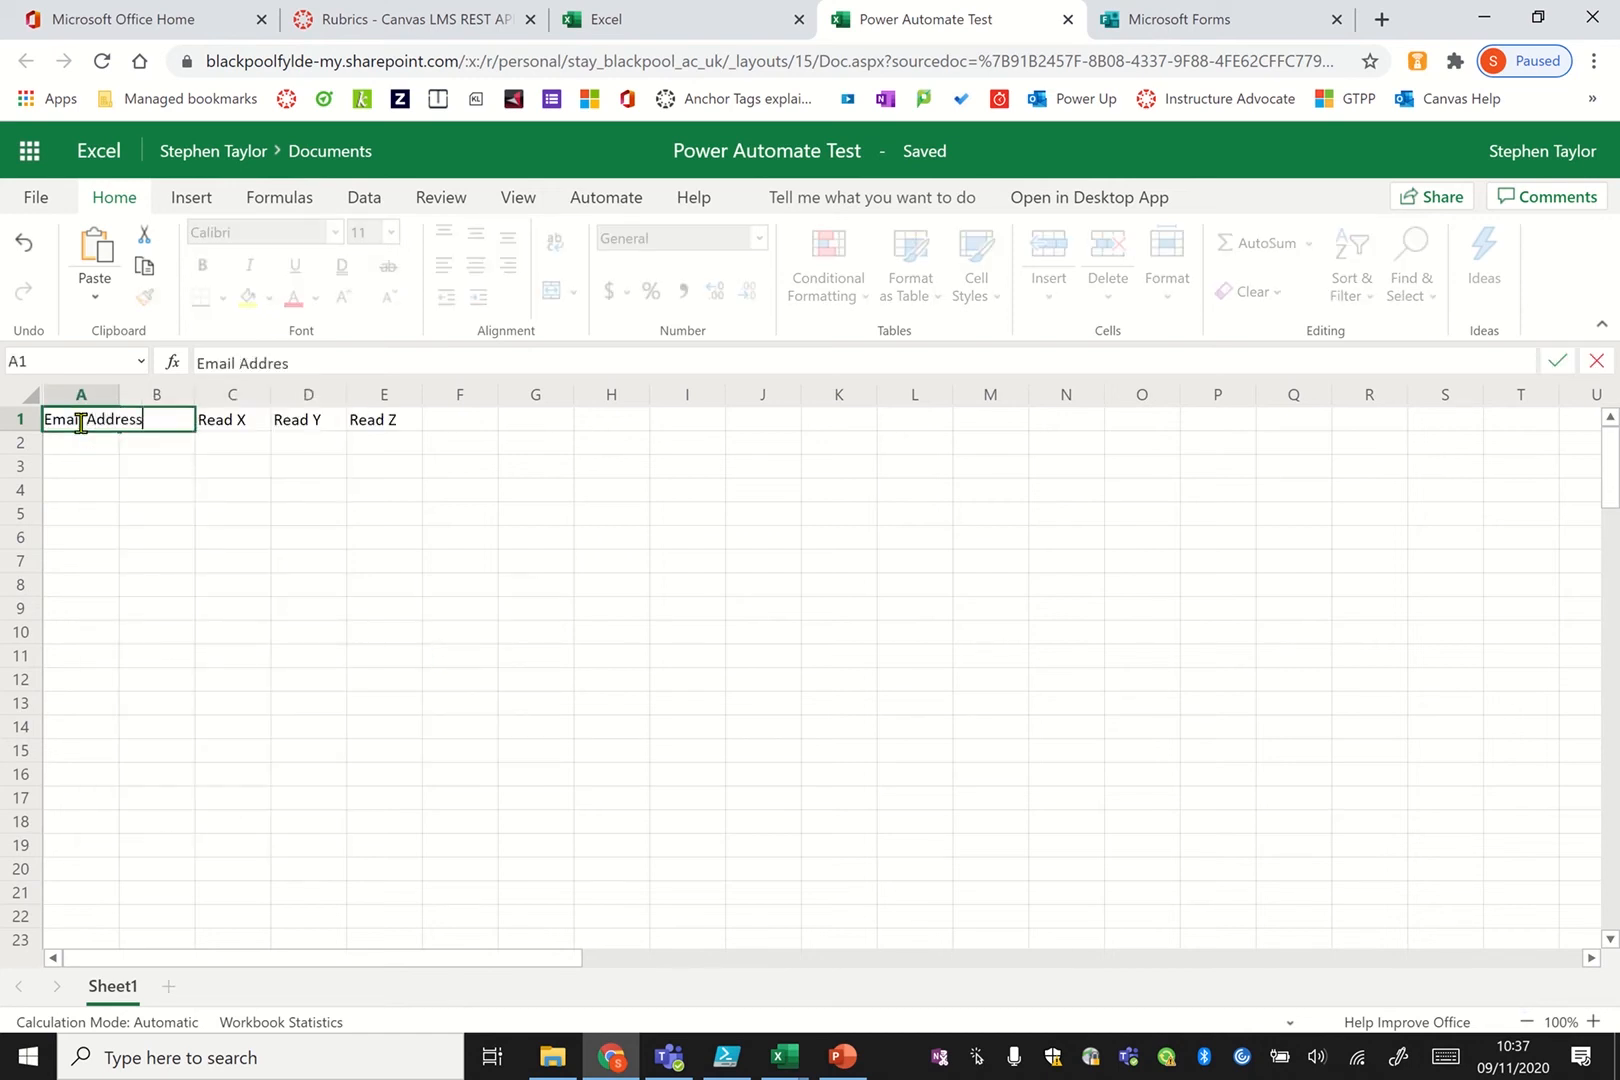
key("Return")
Insert a column before Email Address and give it the header "Name"
right_click(84, 428)
mouse_move(266, 610)
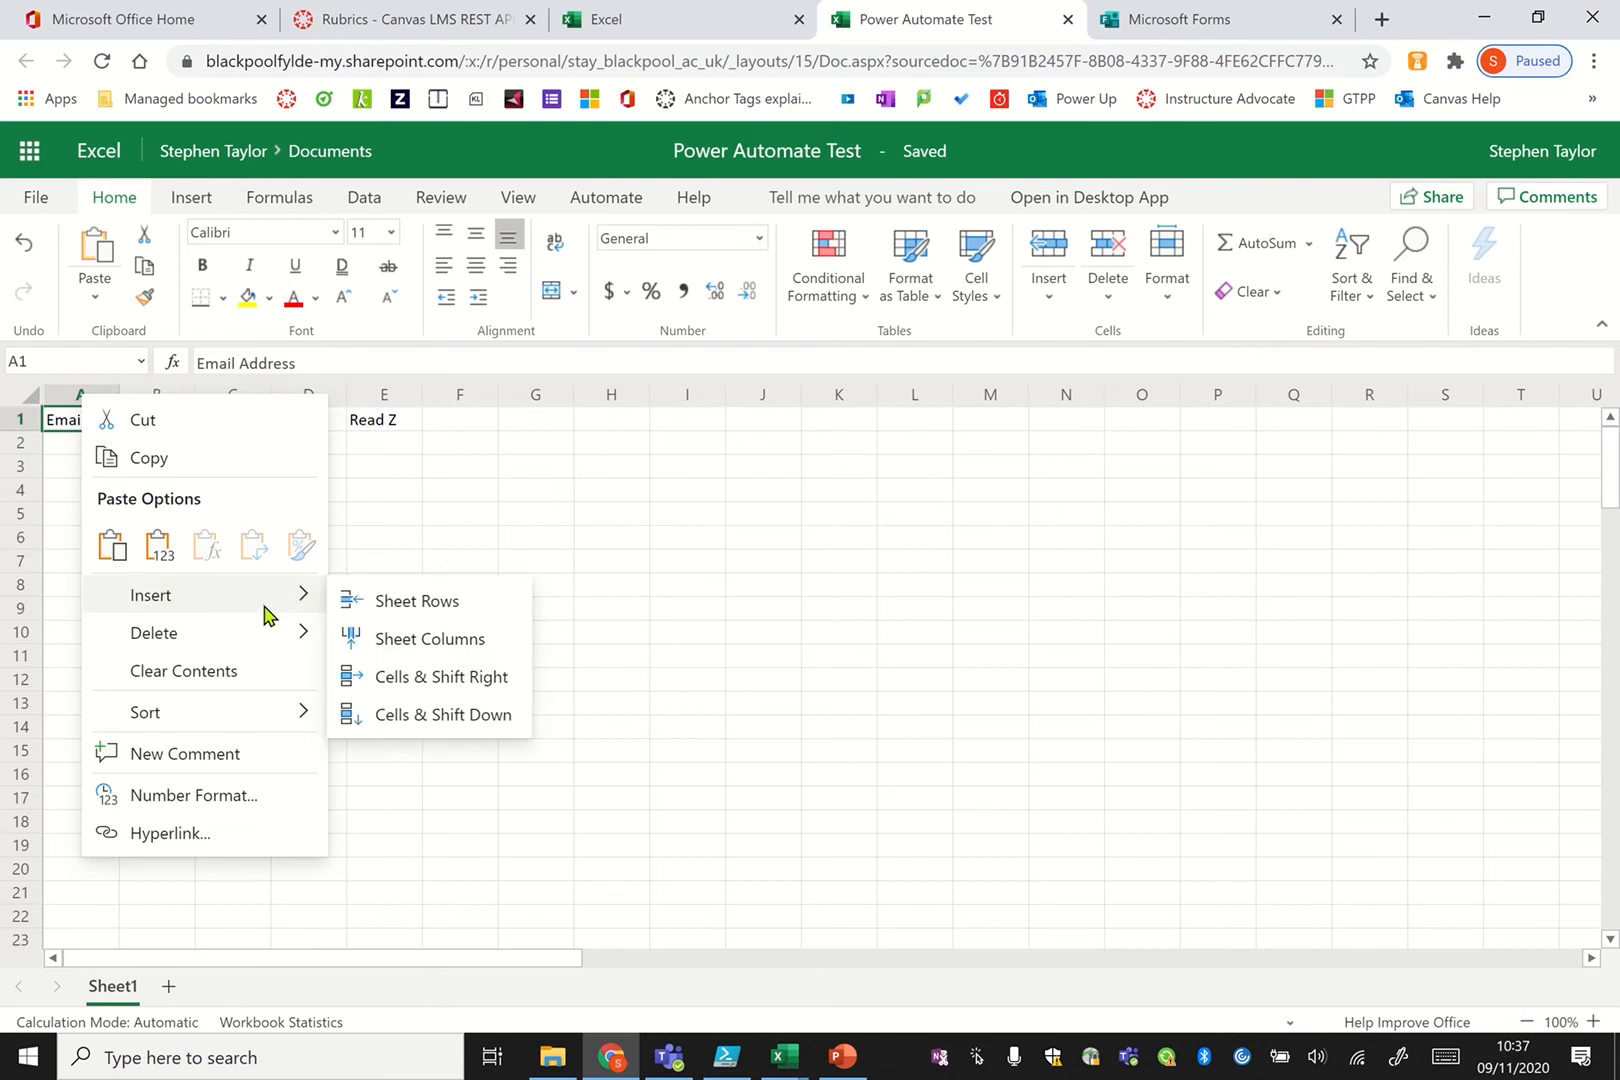
left_click(430, 662)
type("Name")
key("Return")
Insert a column before Name and give it the header "Date Submitted"
right_click(80, 428)
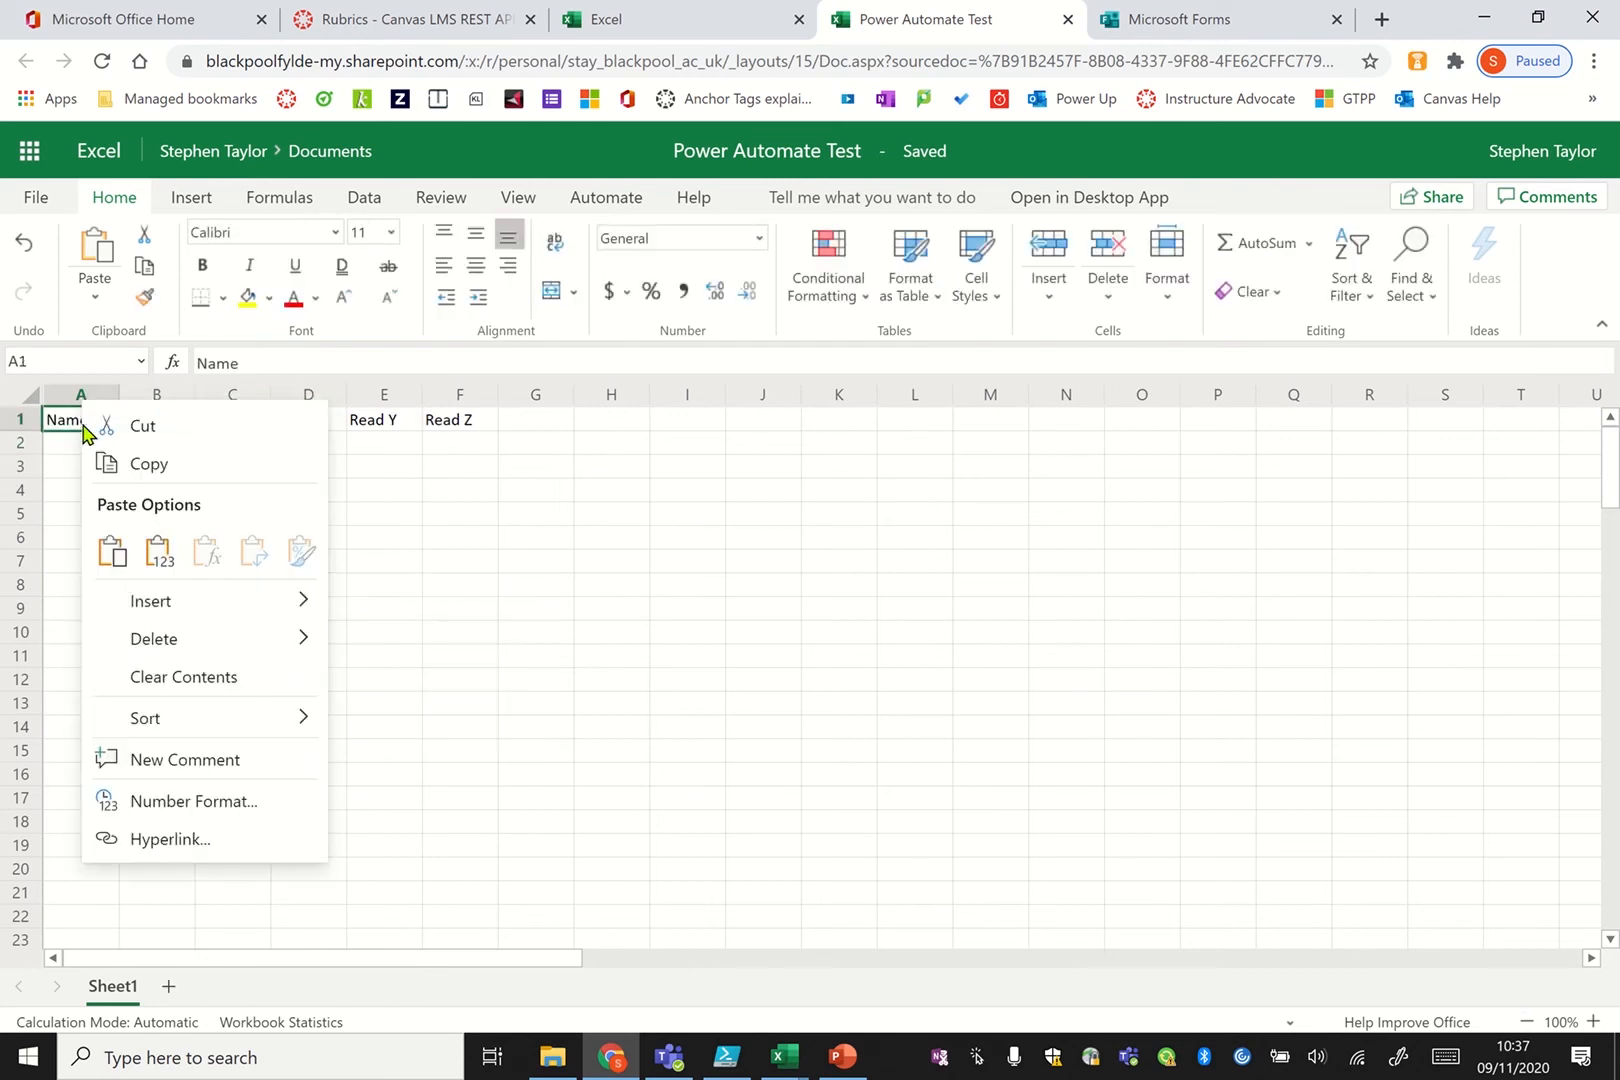
left_click(443, 650)
type("Date Submitted")
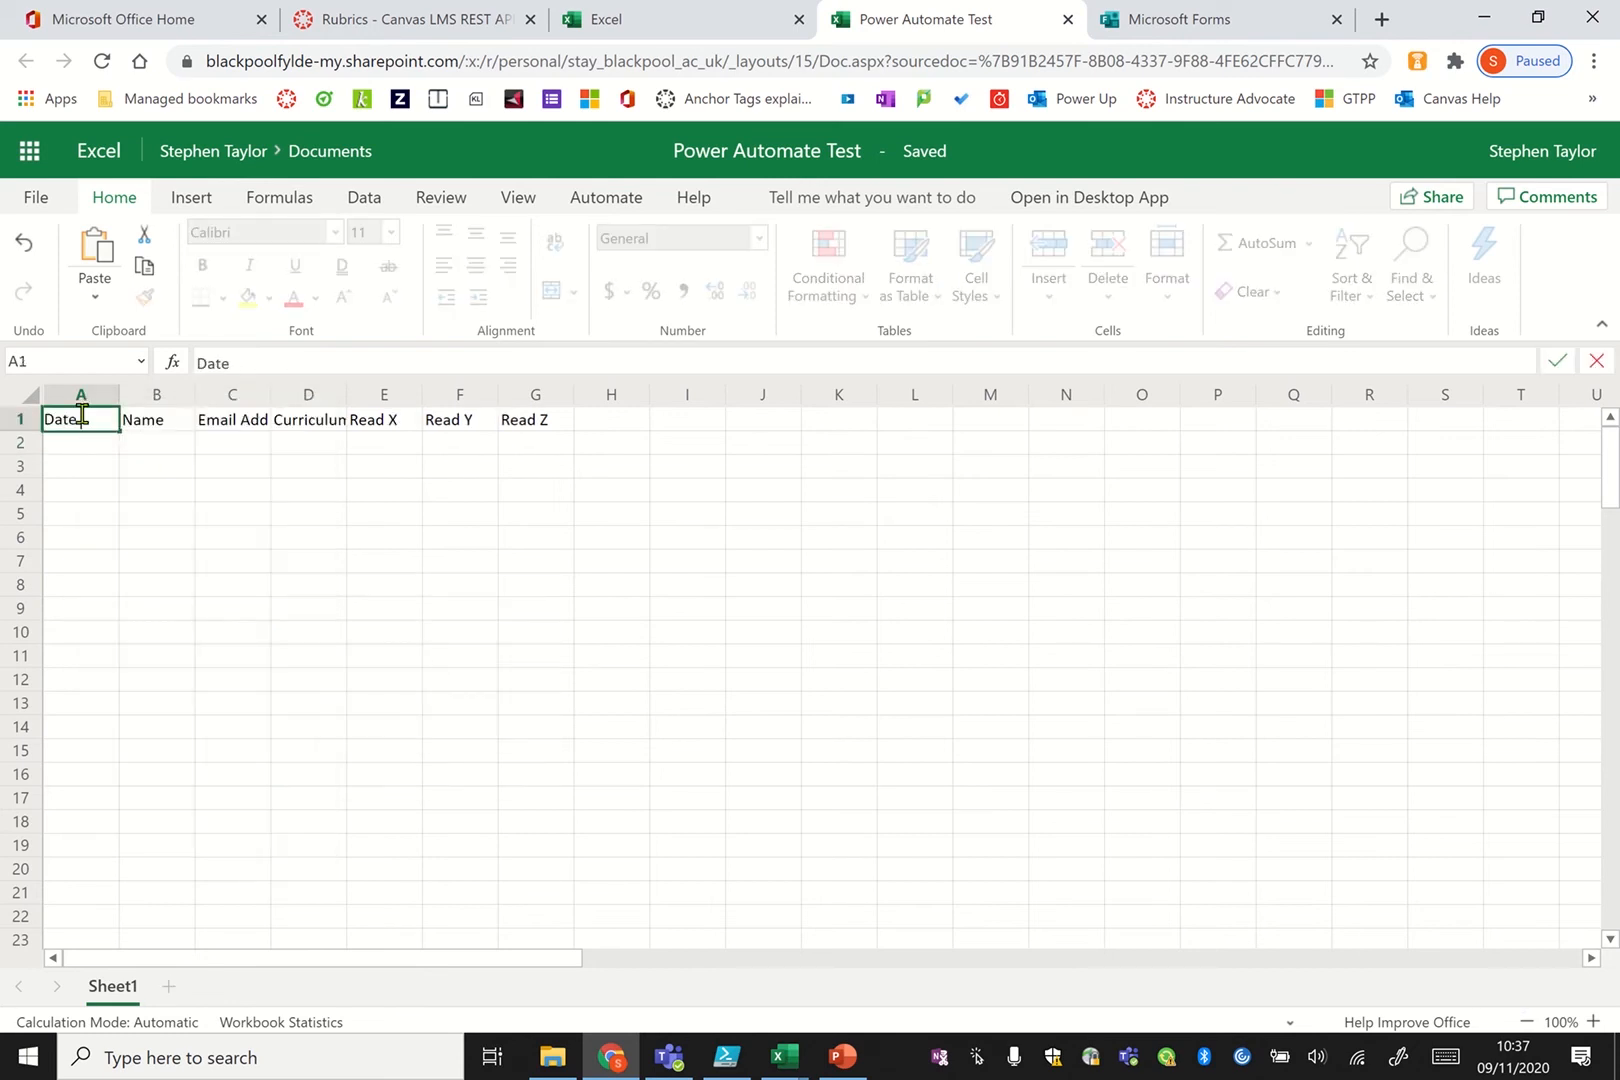
left_click(155, 467)
Convert the header cells A1:G1 into a table, with the first row treated as headers
left_click(96, 427)
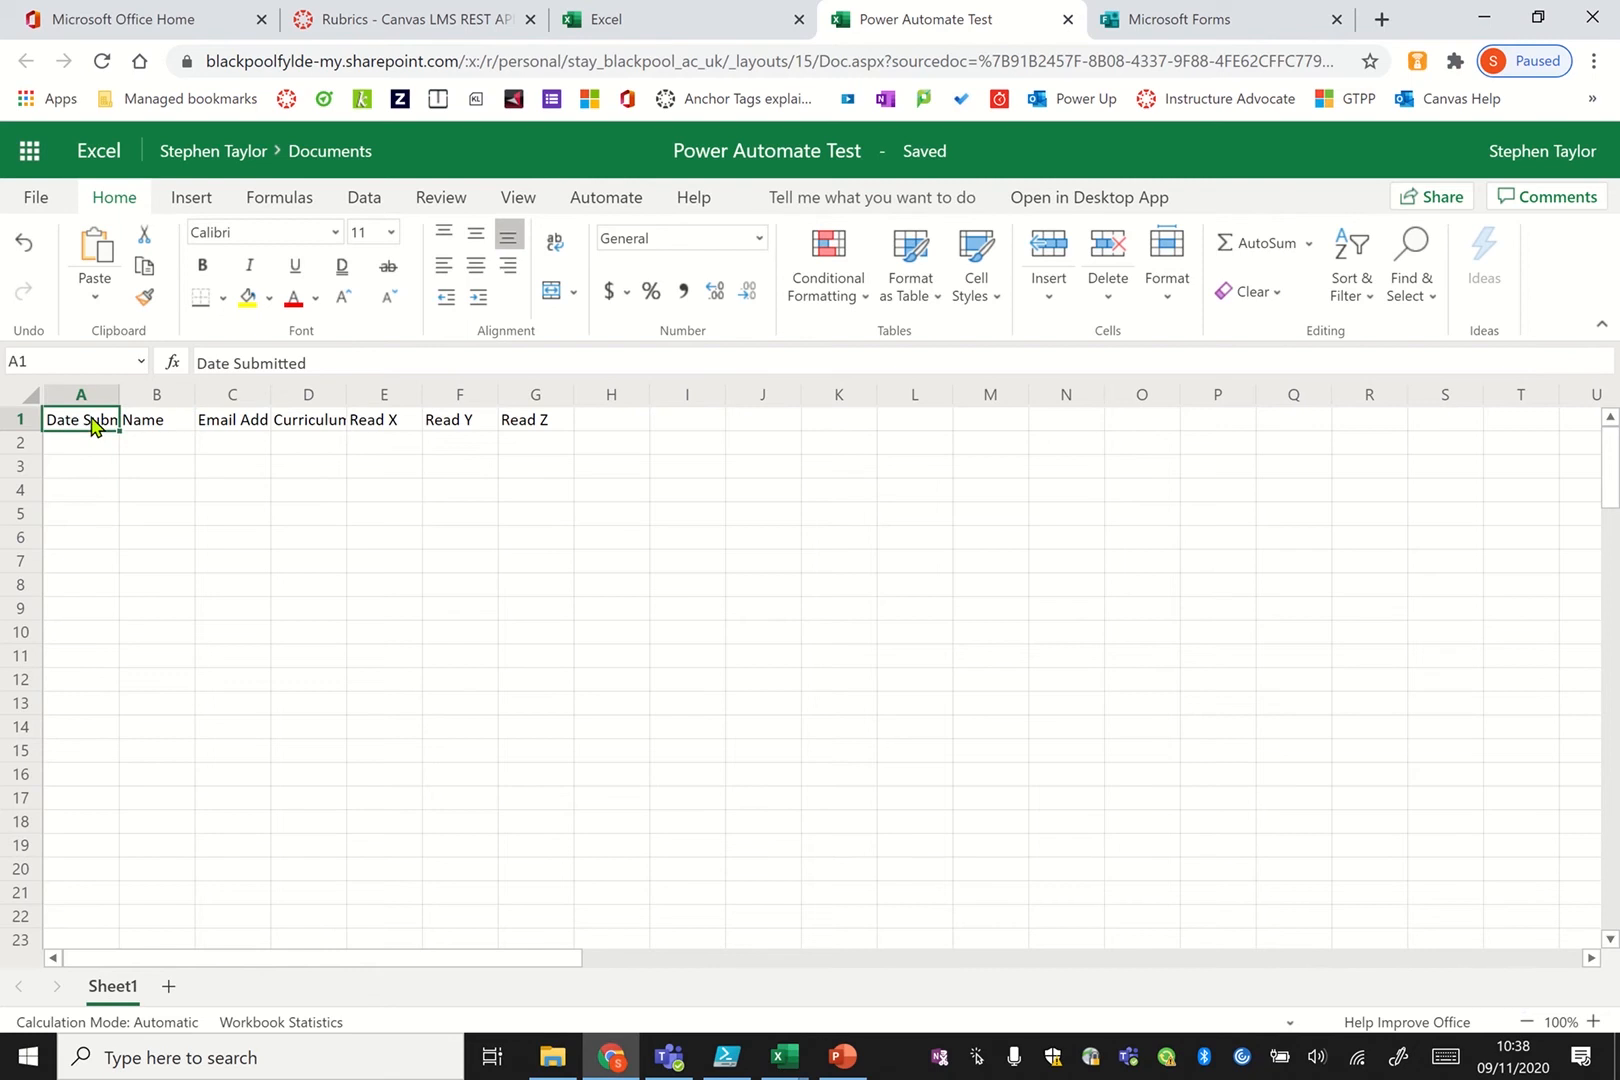
key("shift+Right")
key("shift+Right")
key("shift+Right")
key("shift+Right")
key("shift+Right")
key("shift+Right")
left_click(92, 426)
key("shift+Right")
key("shift+Right")
key("shift+Right")
key("shift+Right")
key("shift+Right")
key("shift+Right")
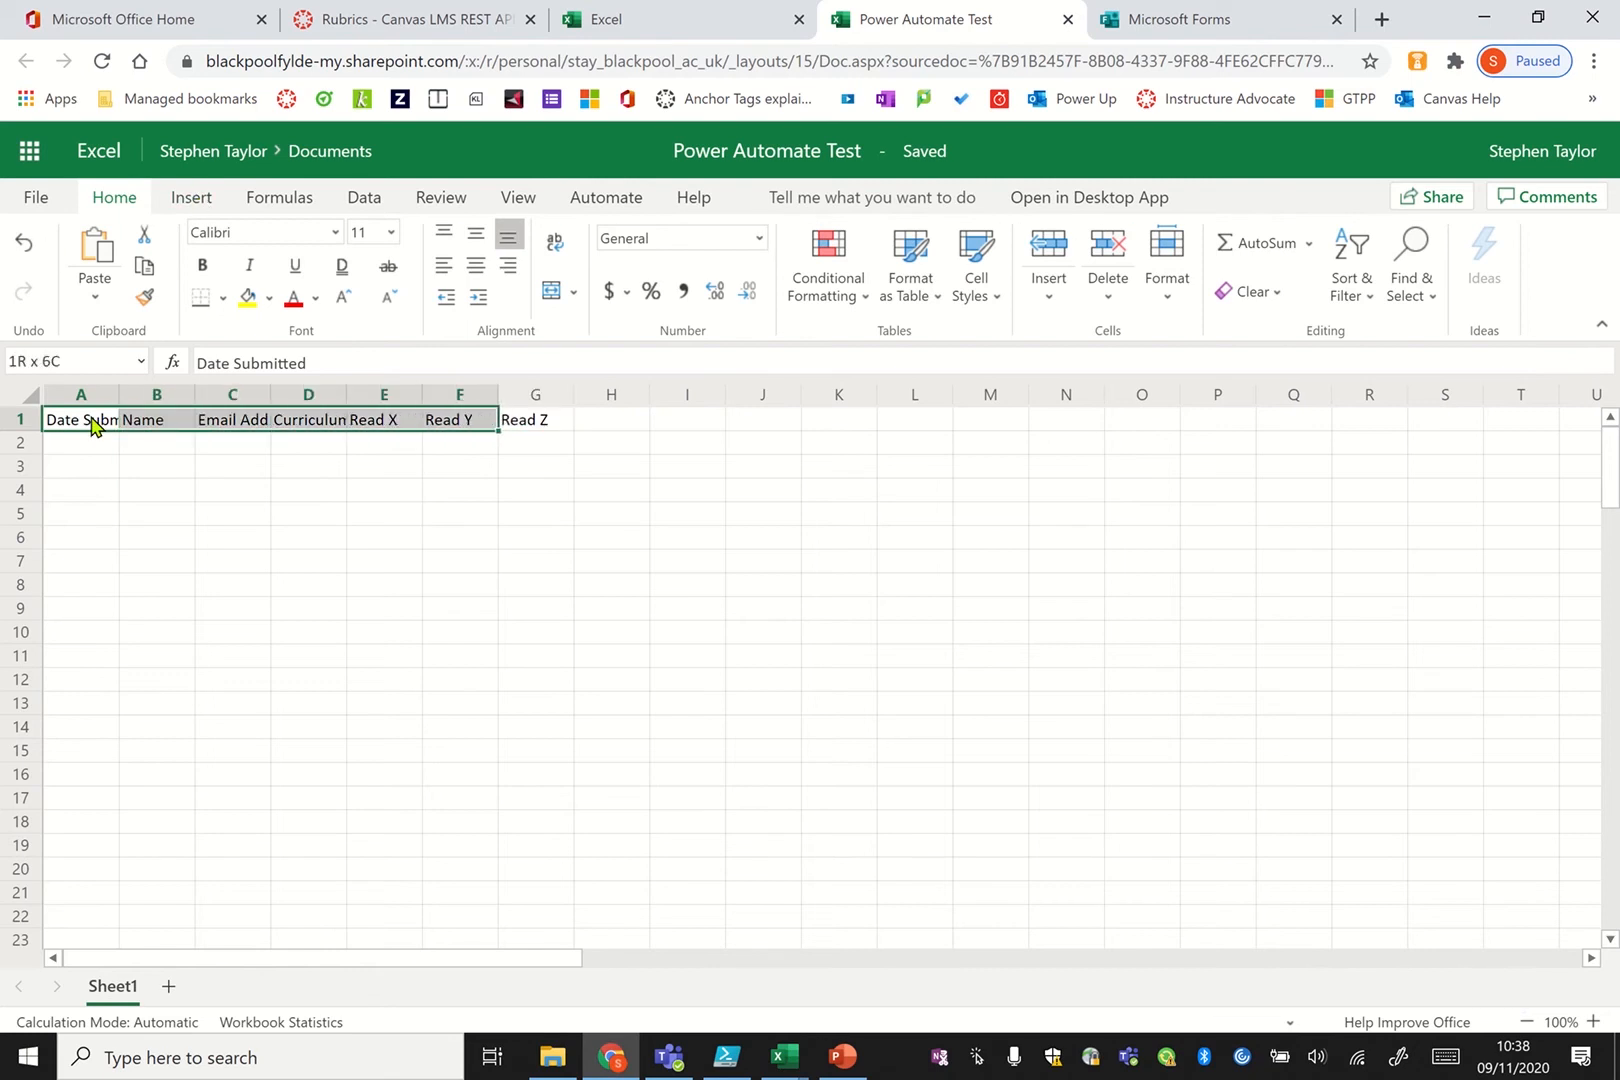
left_click(196, 200)
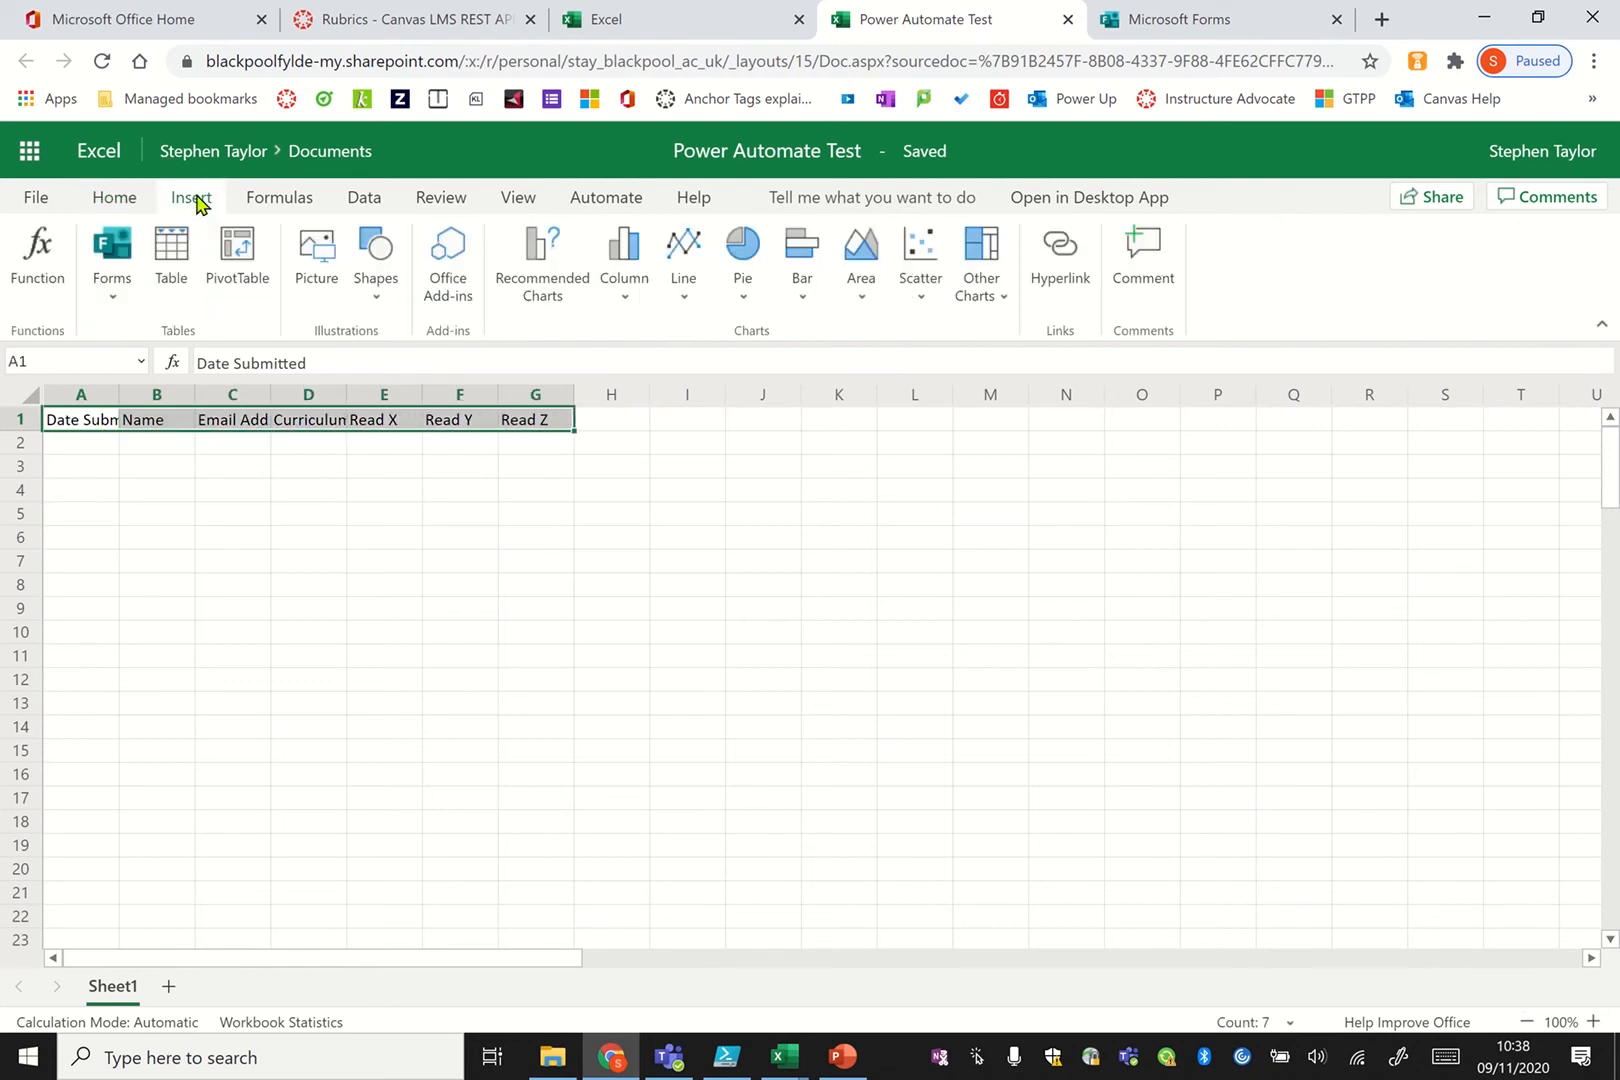
left_click(172, 250)
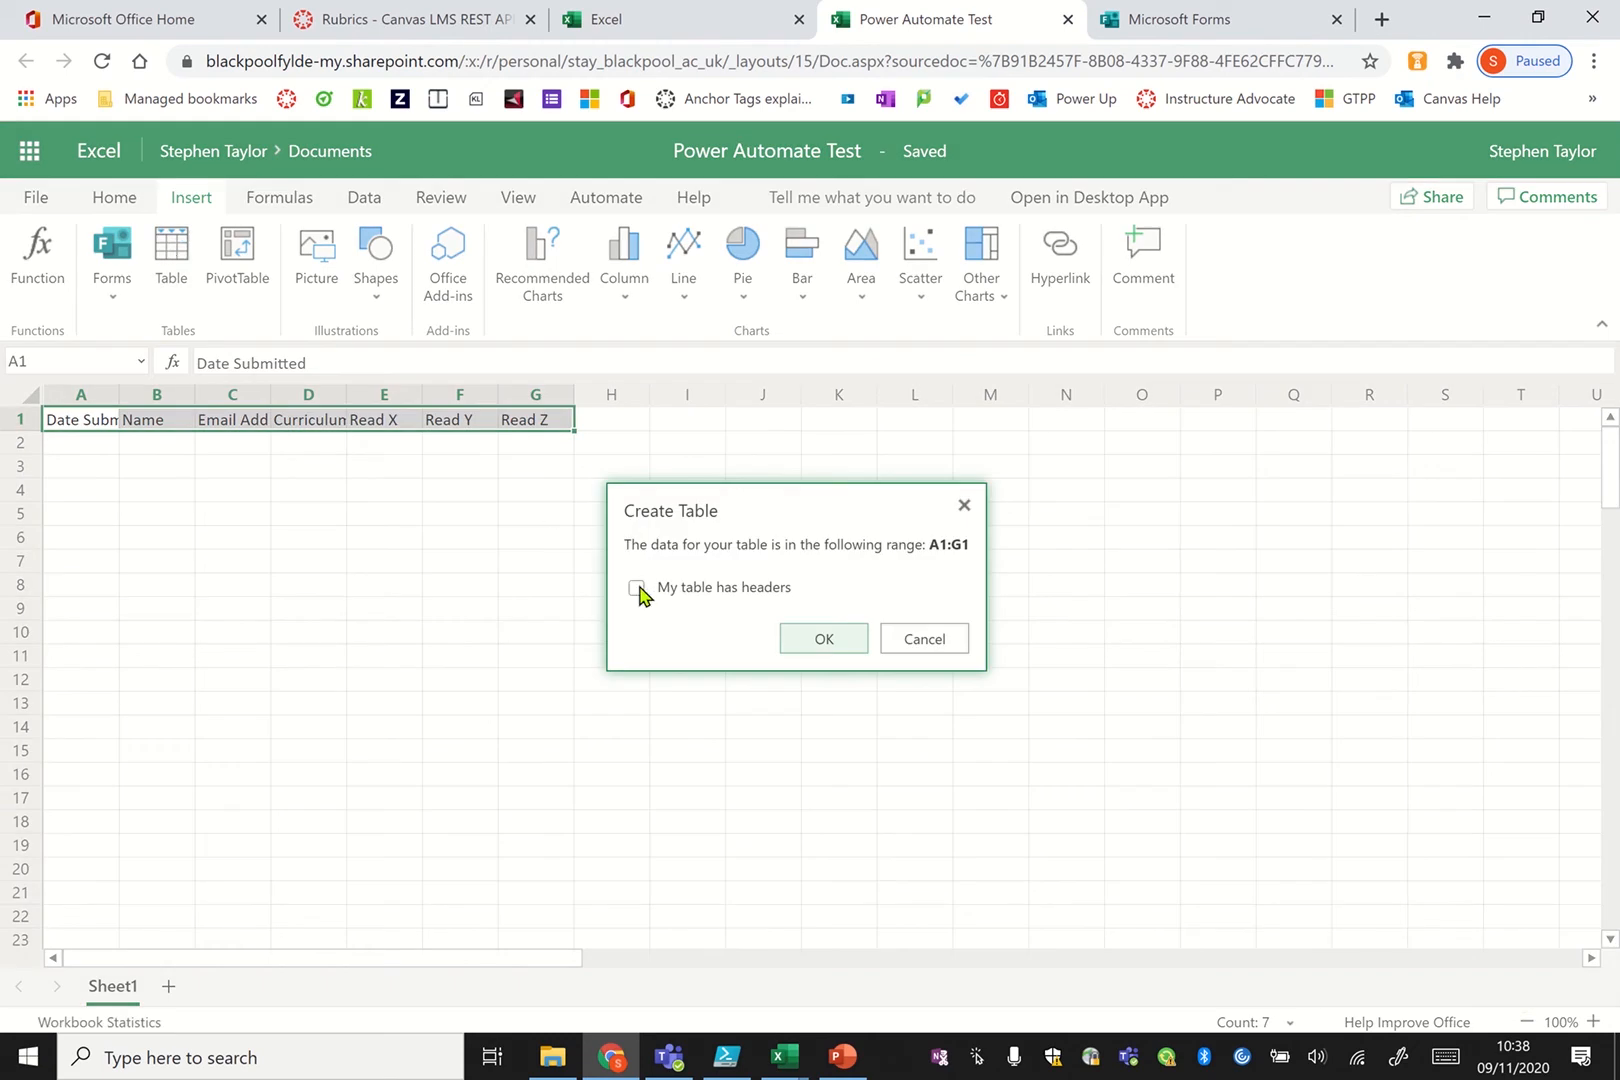
left_click(637, 588)
left_click(831, 643)
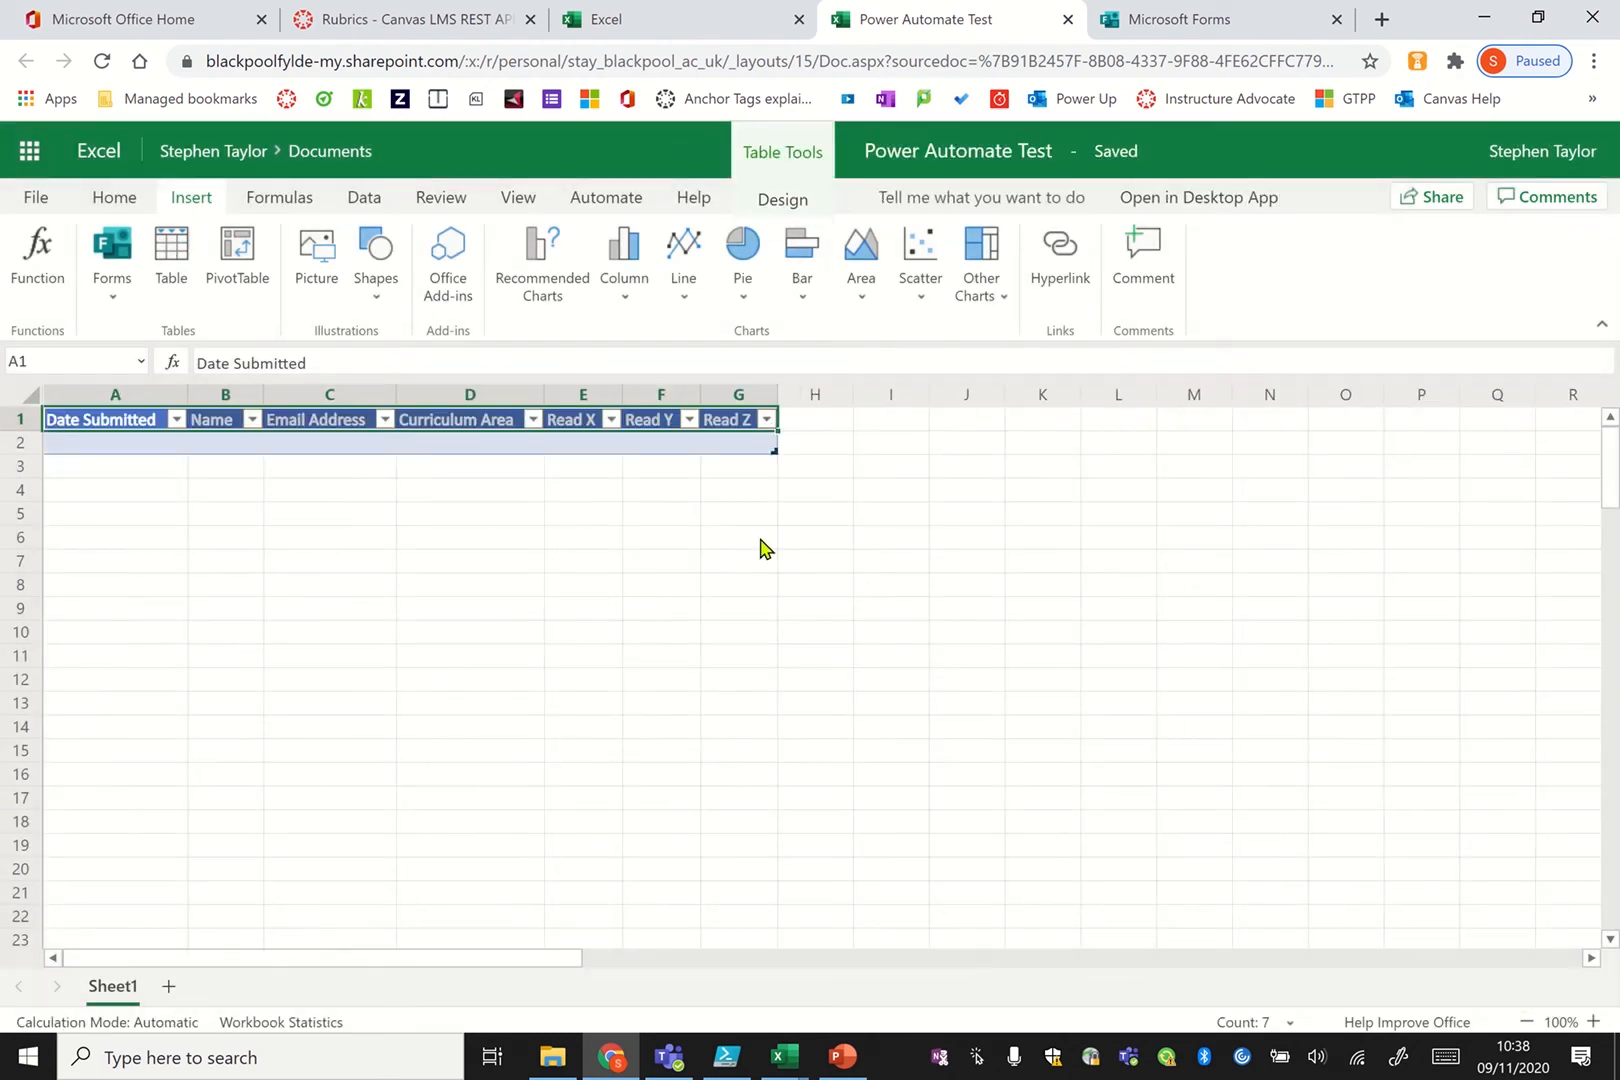
Return to the Office 365 site and open Power Automate from the full app list
left_click(640, 19)
left_click(310, 61)
type("off")
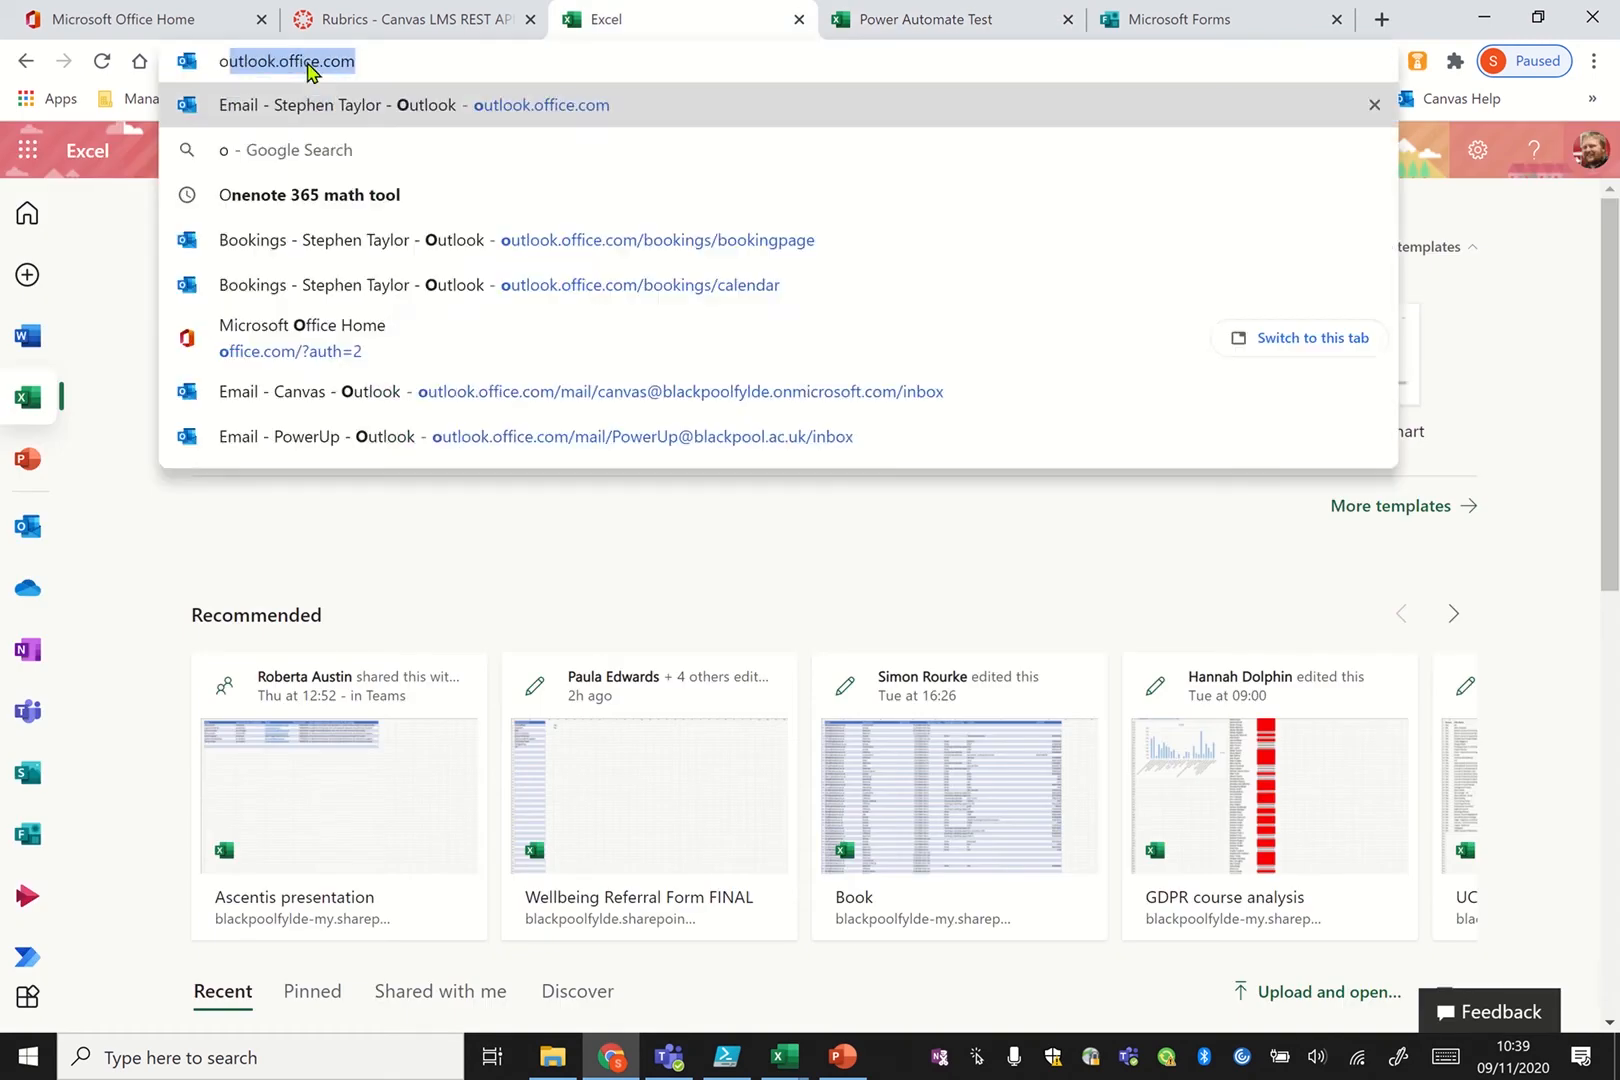
type("ice.co")
key("Return")
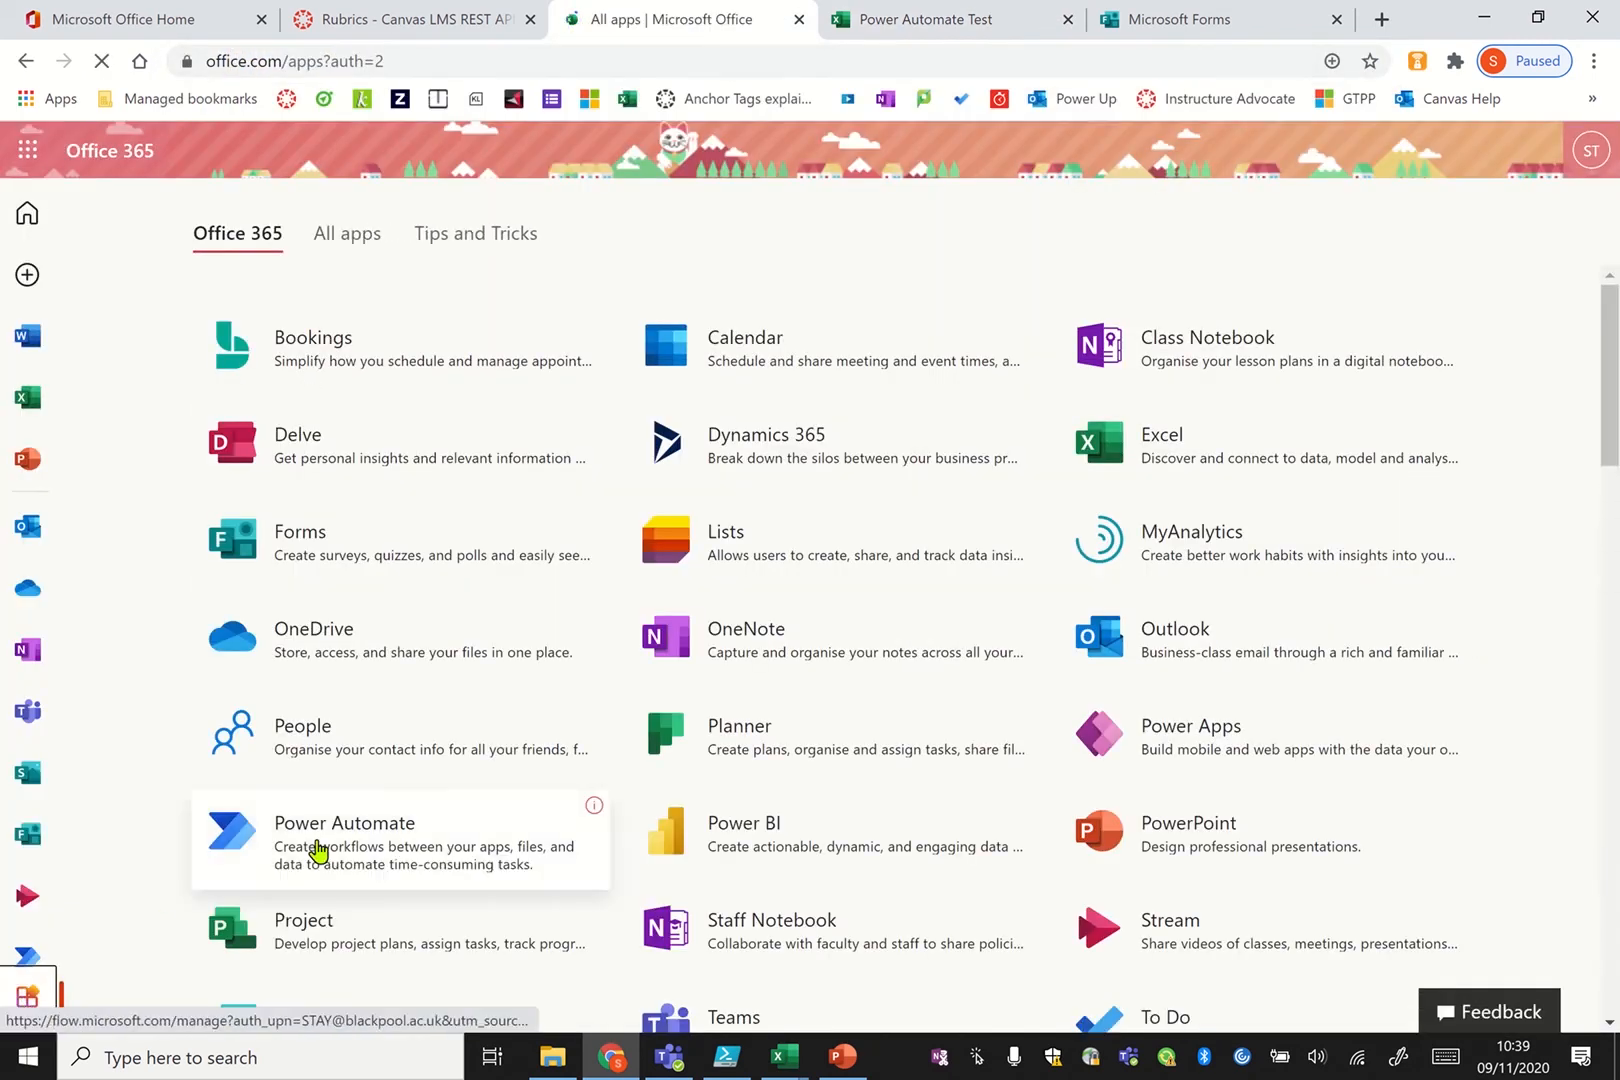
left_click(332, 843)
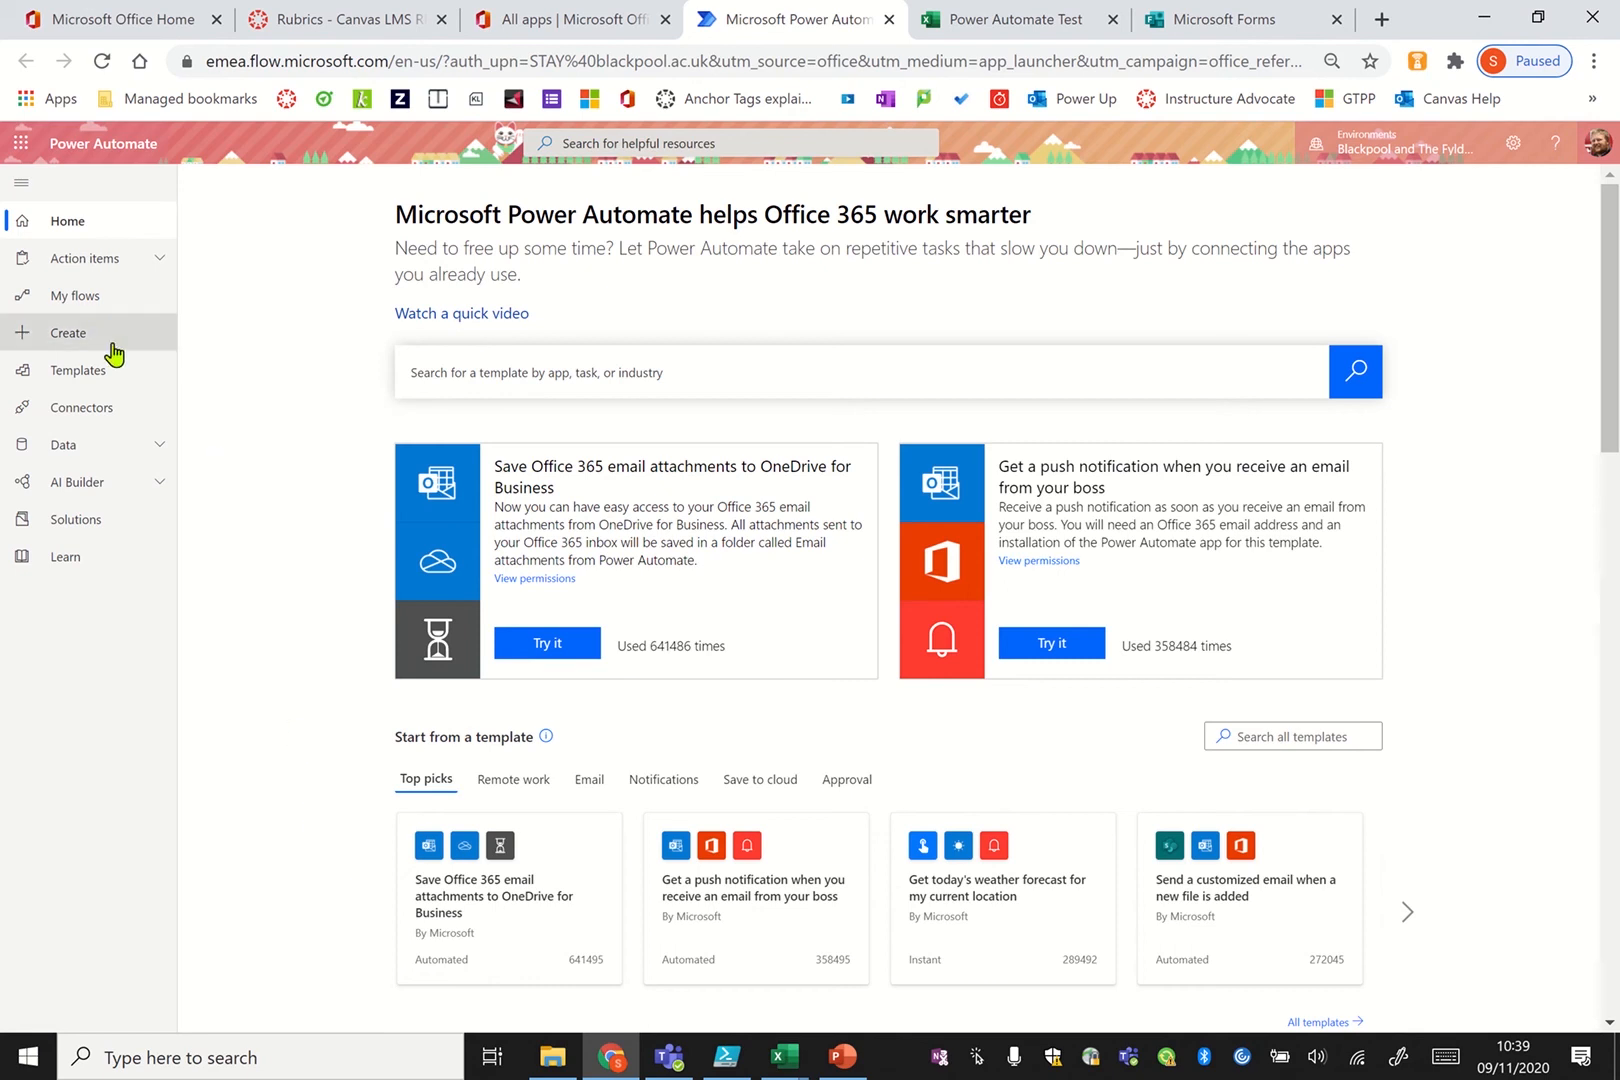
Start a blank automated flow named "Power automate Test" and browse the available triggers
left_click(67, 338)
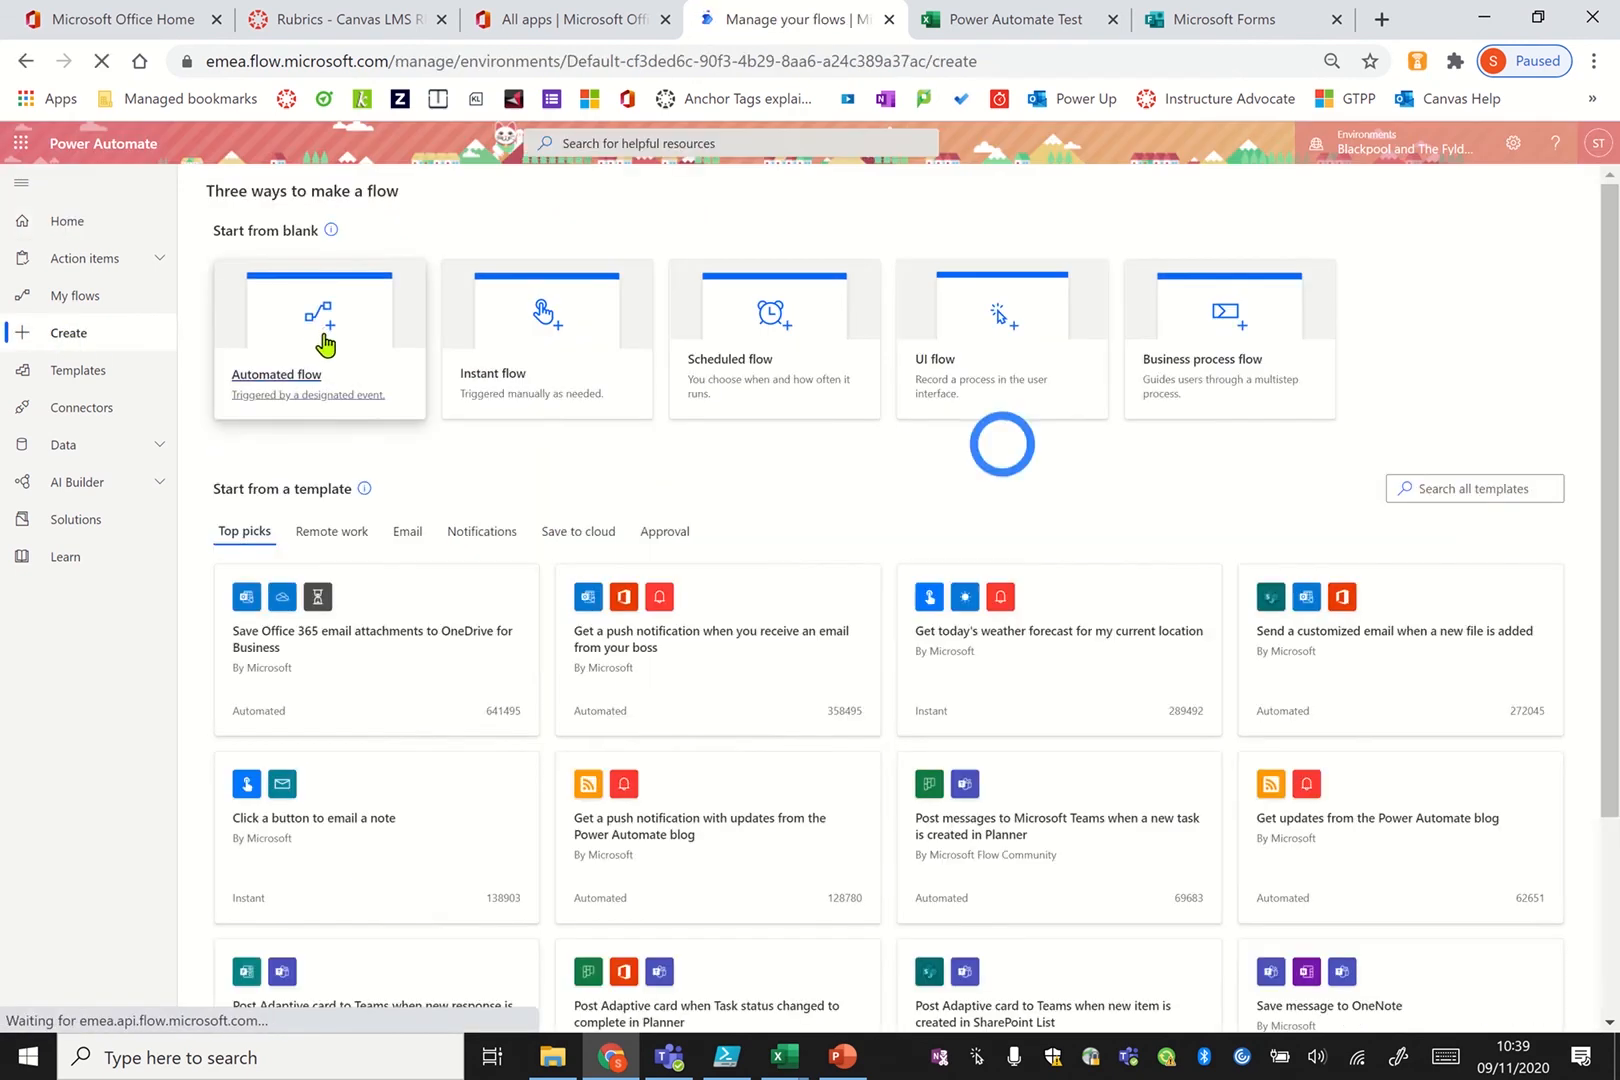
left_click(325, 344)
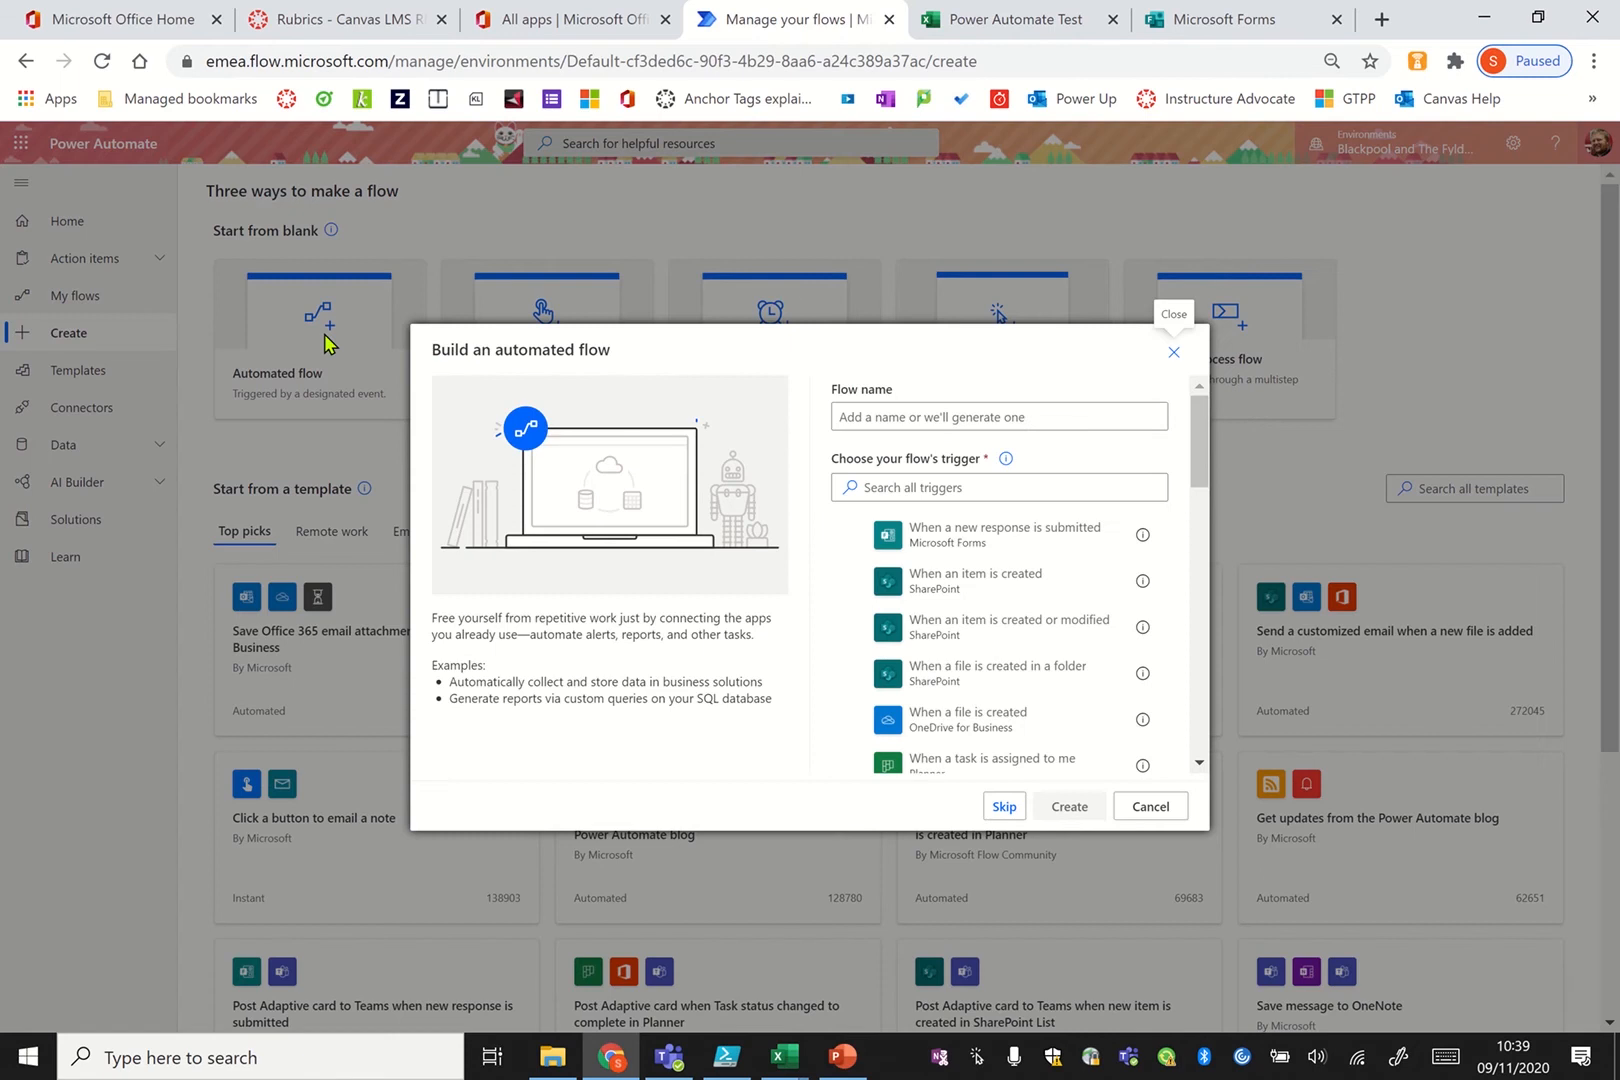
left_click(852, 417)
type("Power automate Test")
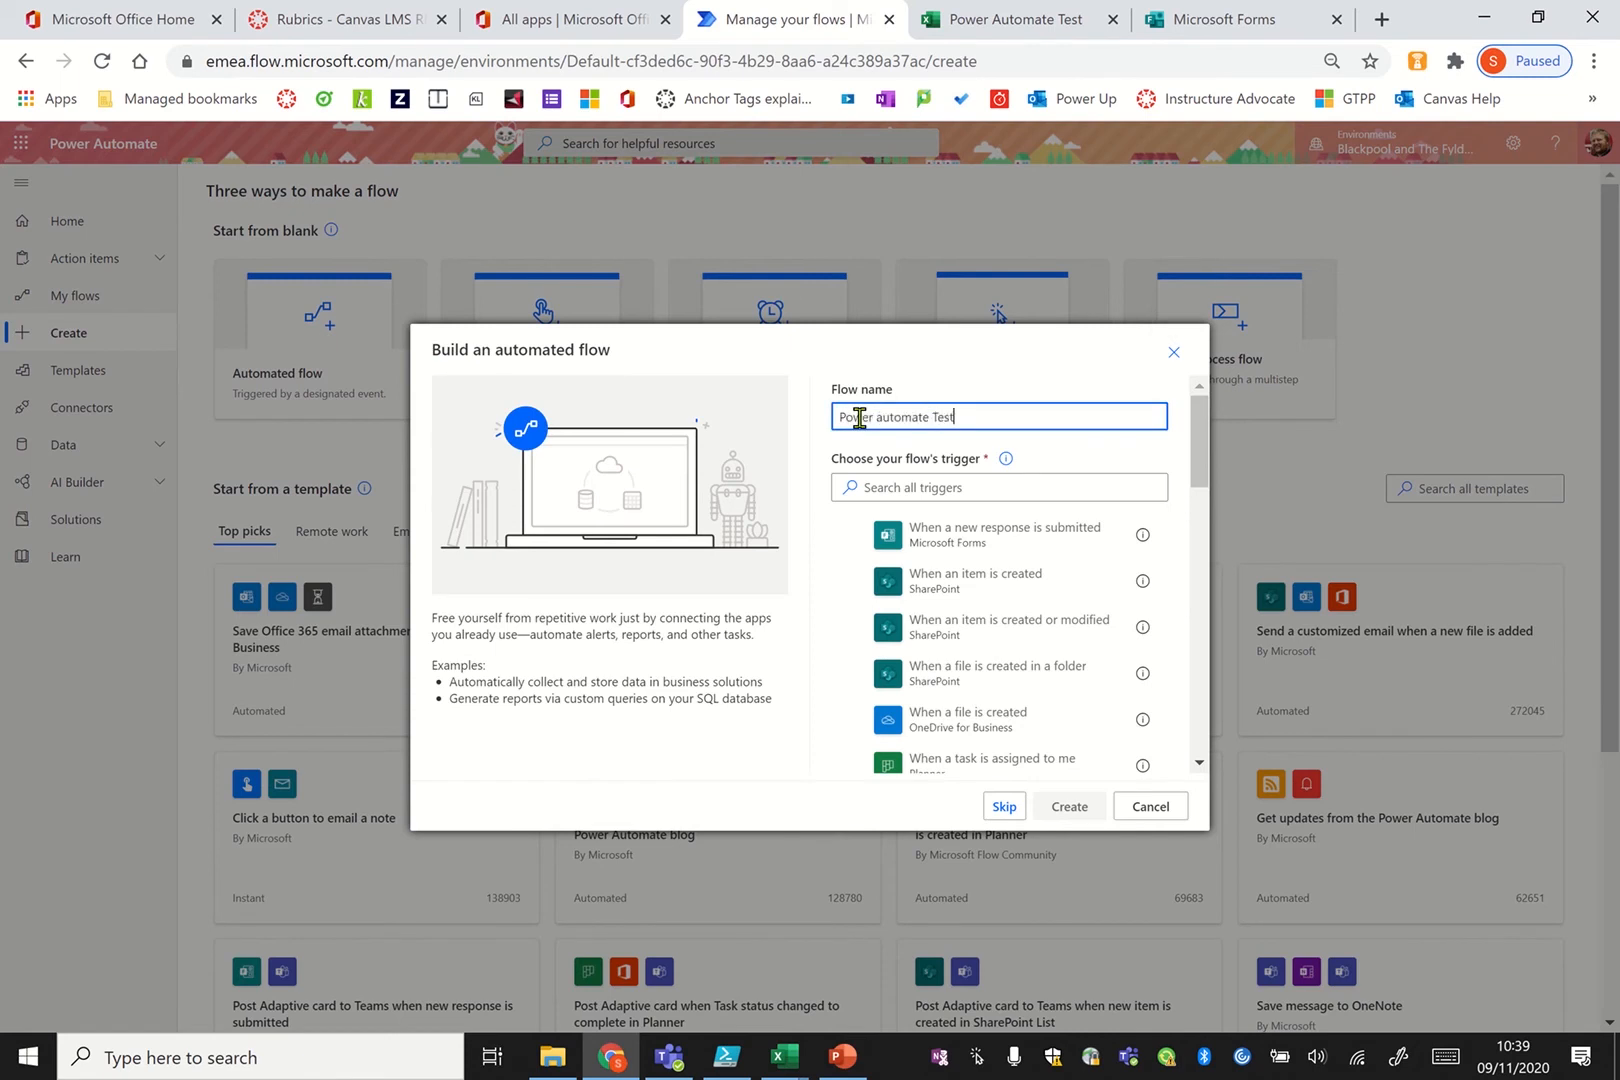
left_click_drag(1197, 455, 1203, 670)
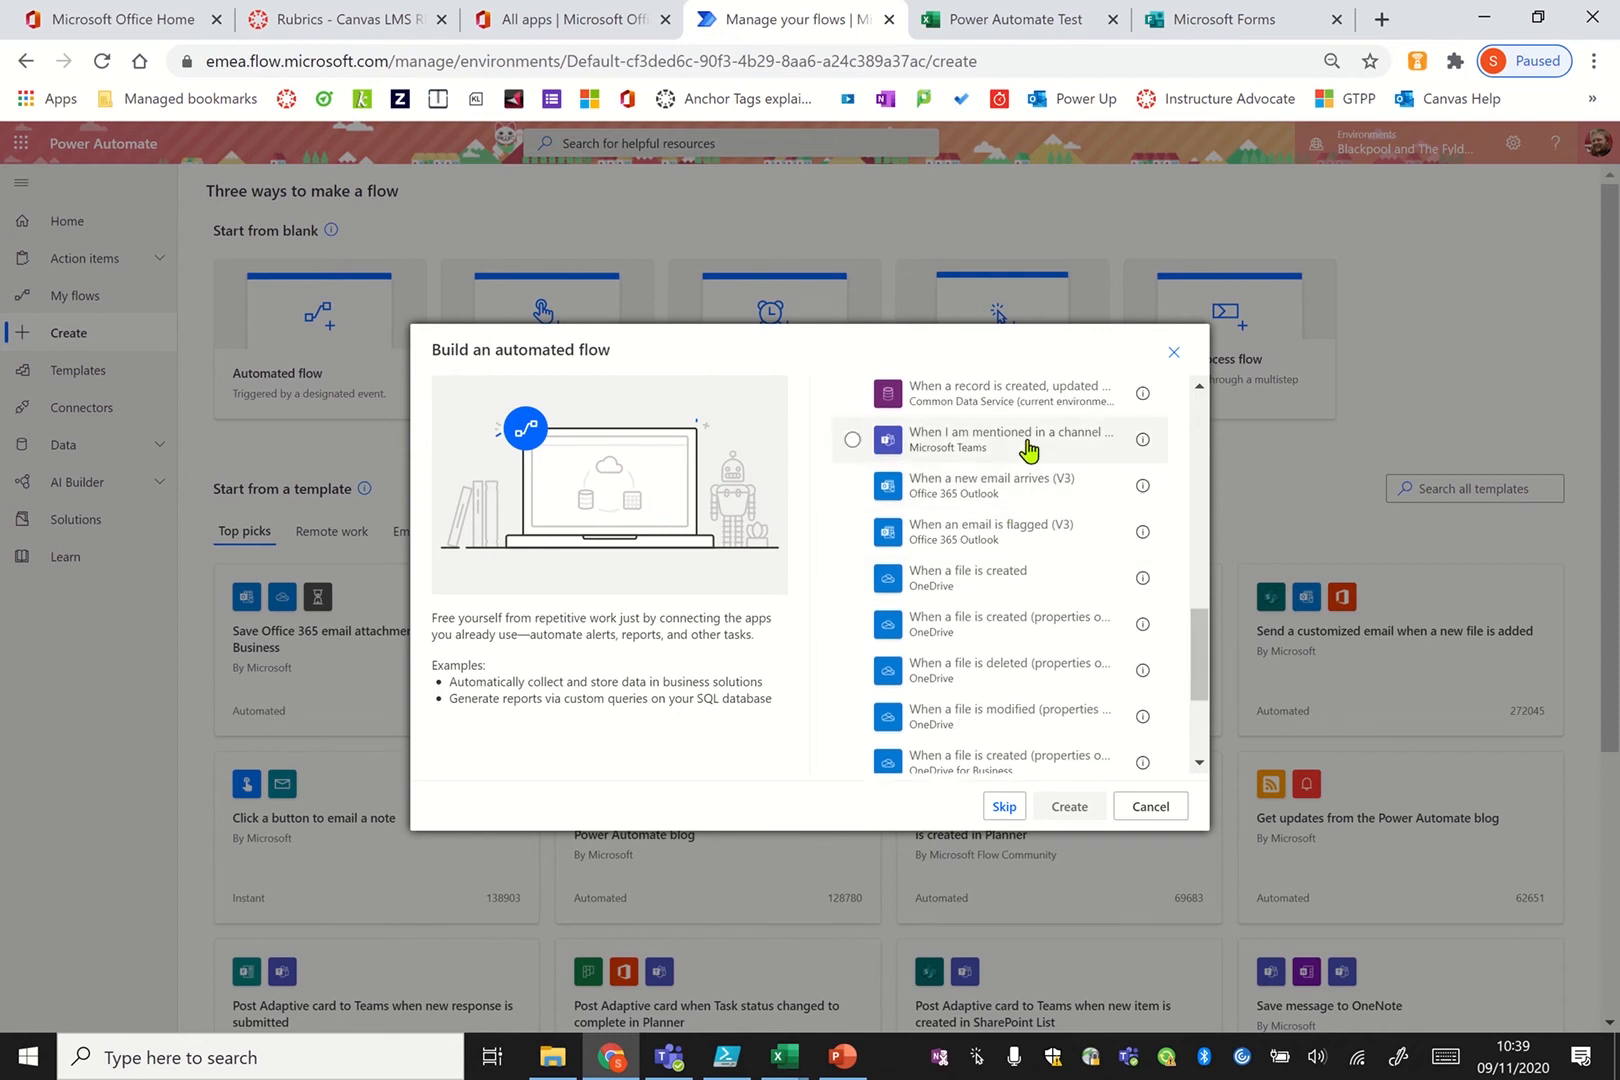
left_click_drag(1198, 642, 1216, 438)
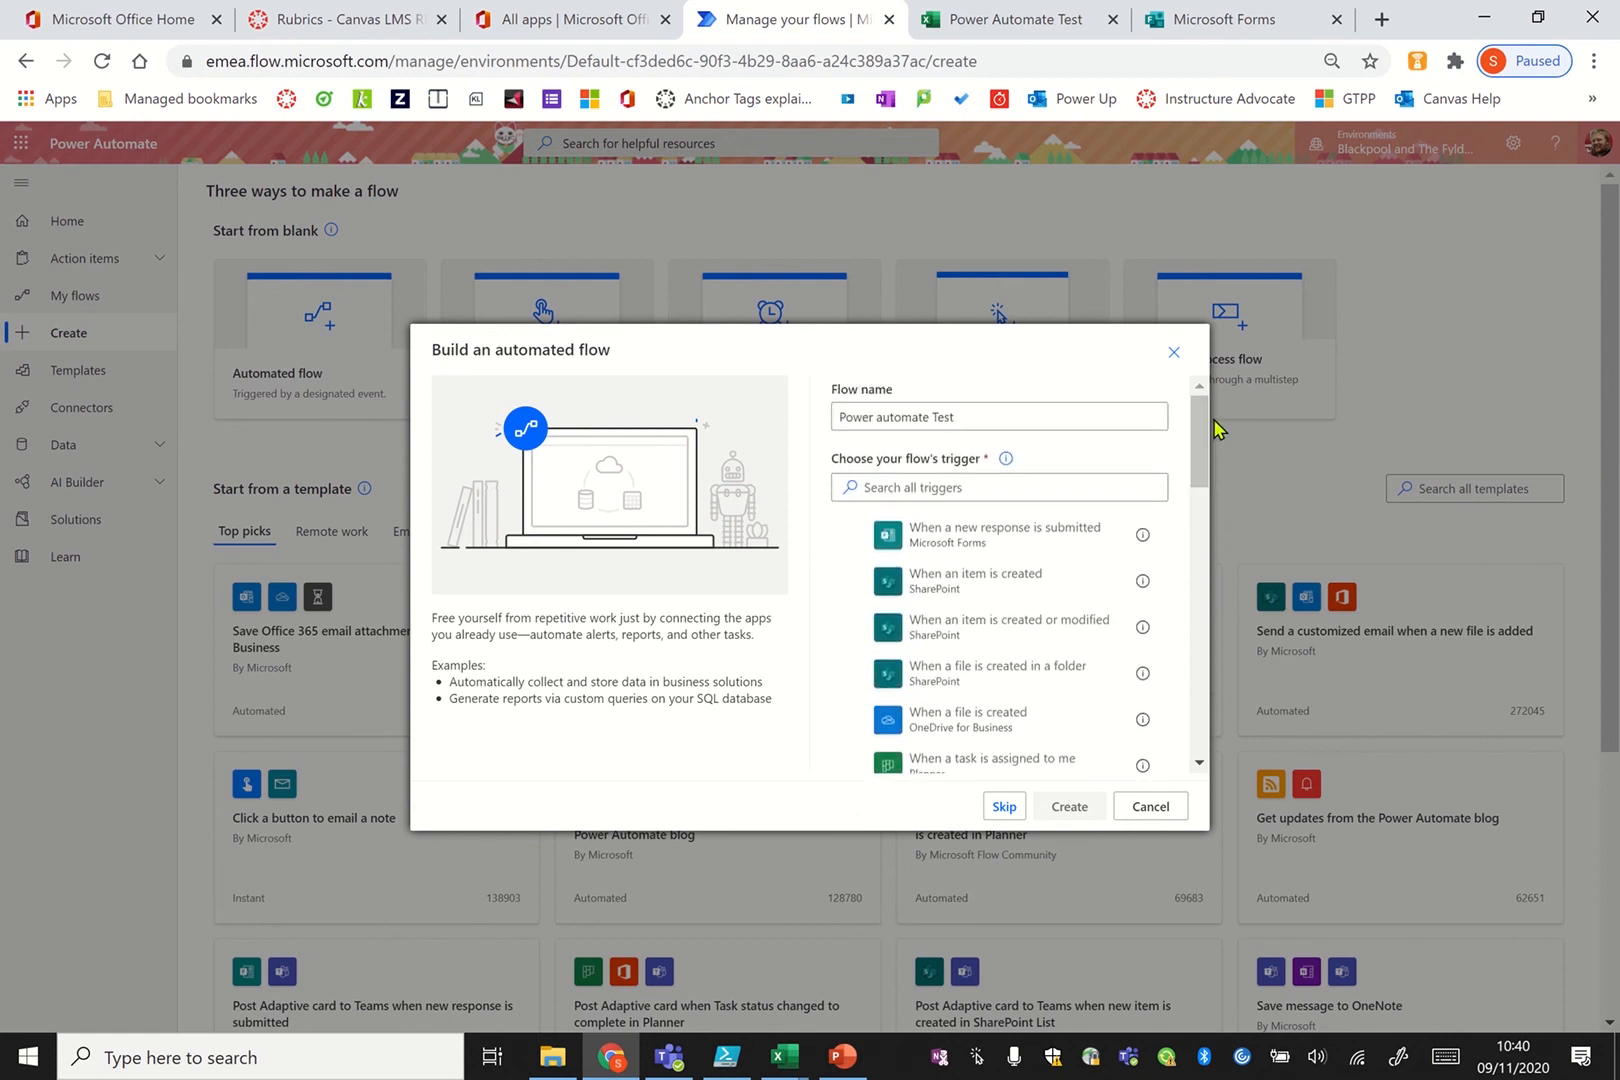
Create the flow with the Microsoft Forms trigger "When a new response is submitted" and select the Power Automate Test form
left_click(968, 548)
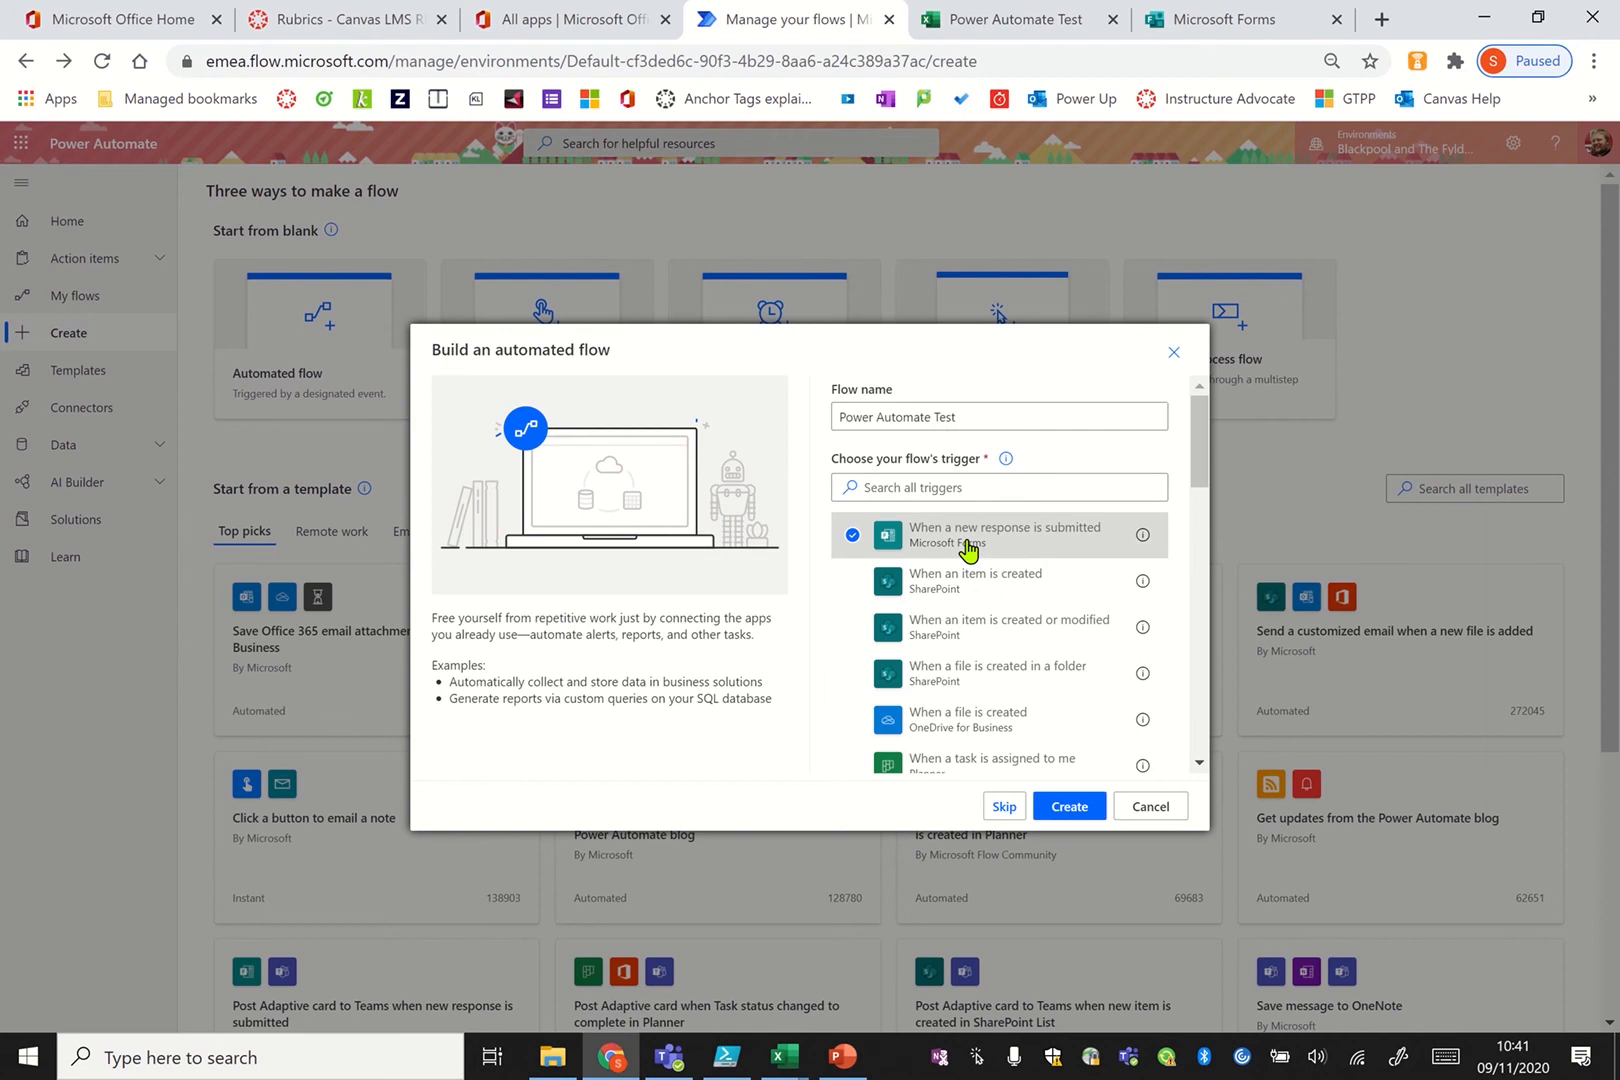
left_click(1068, 807)
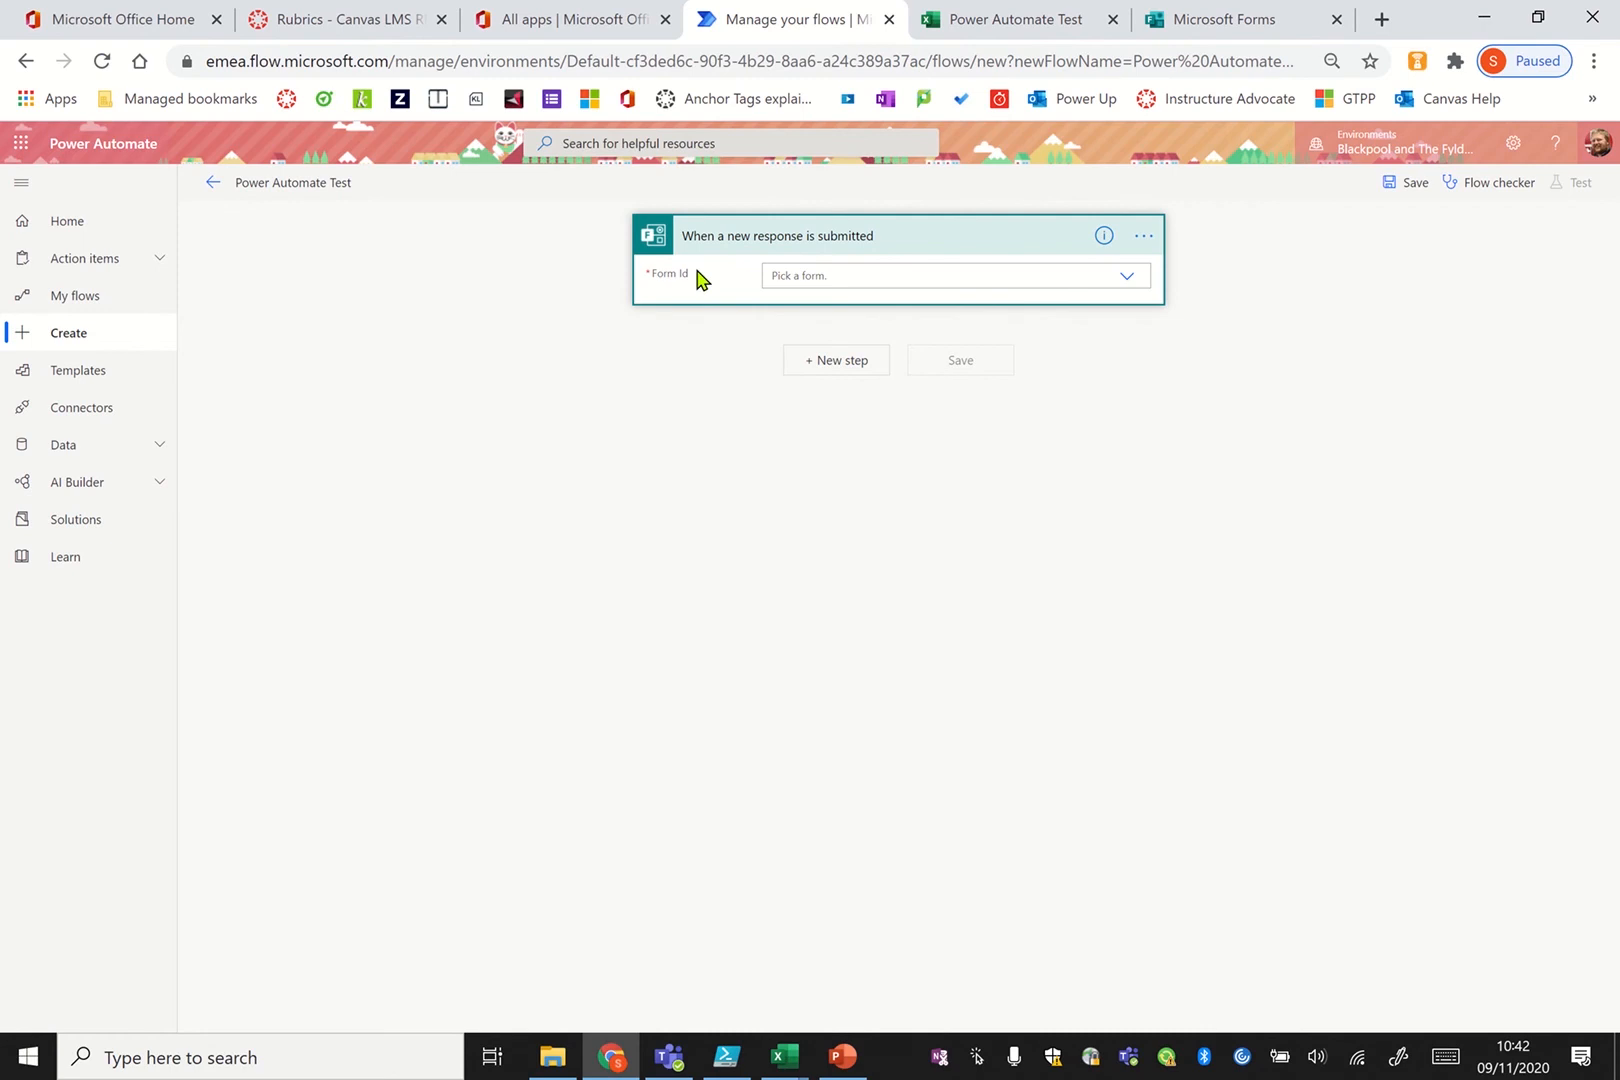
left_click(1134, 282)
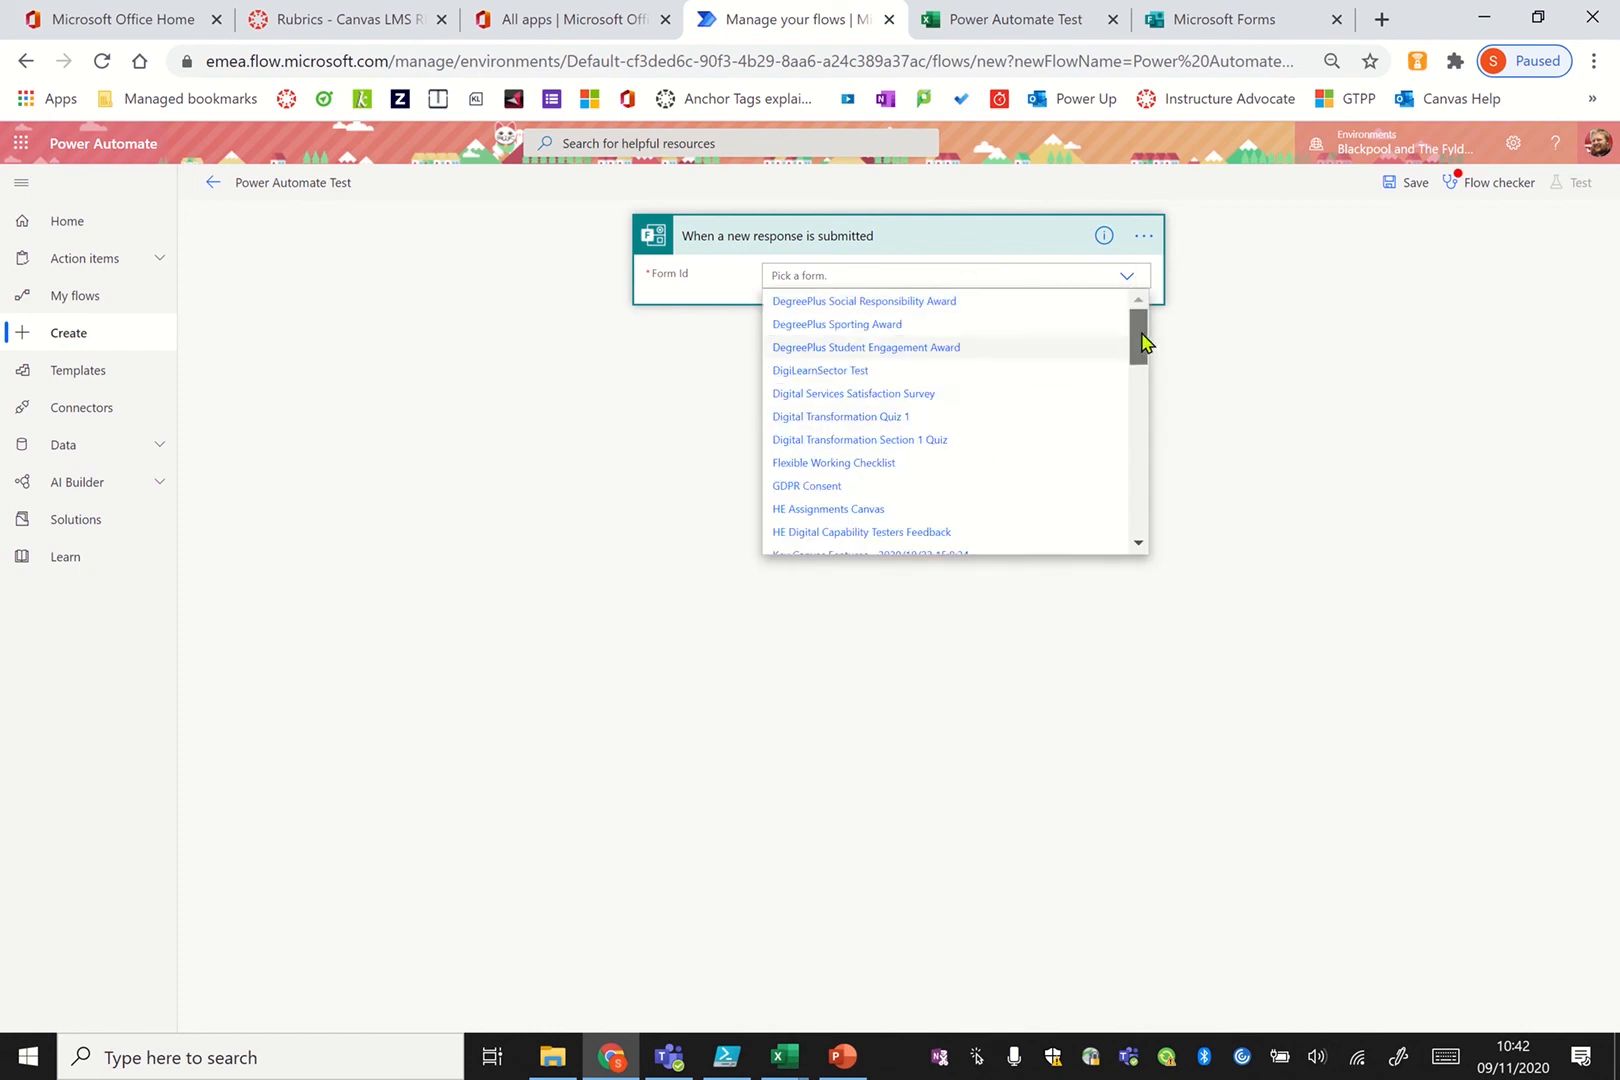
left_click_drag(1143, 340, 1150, 398)
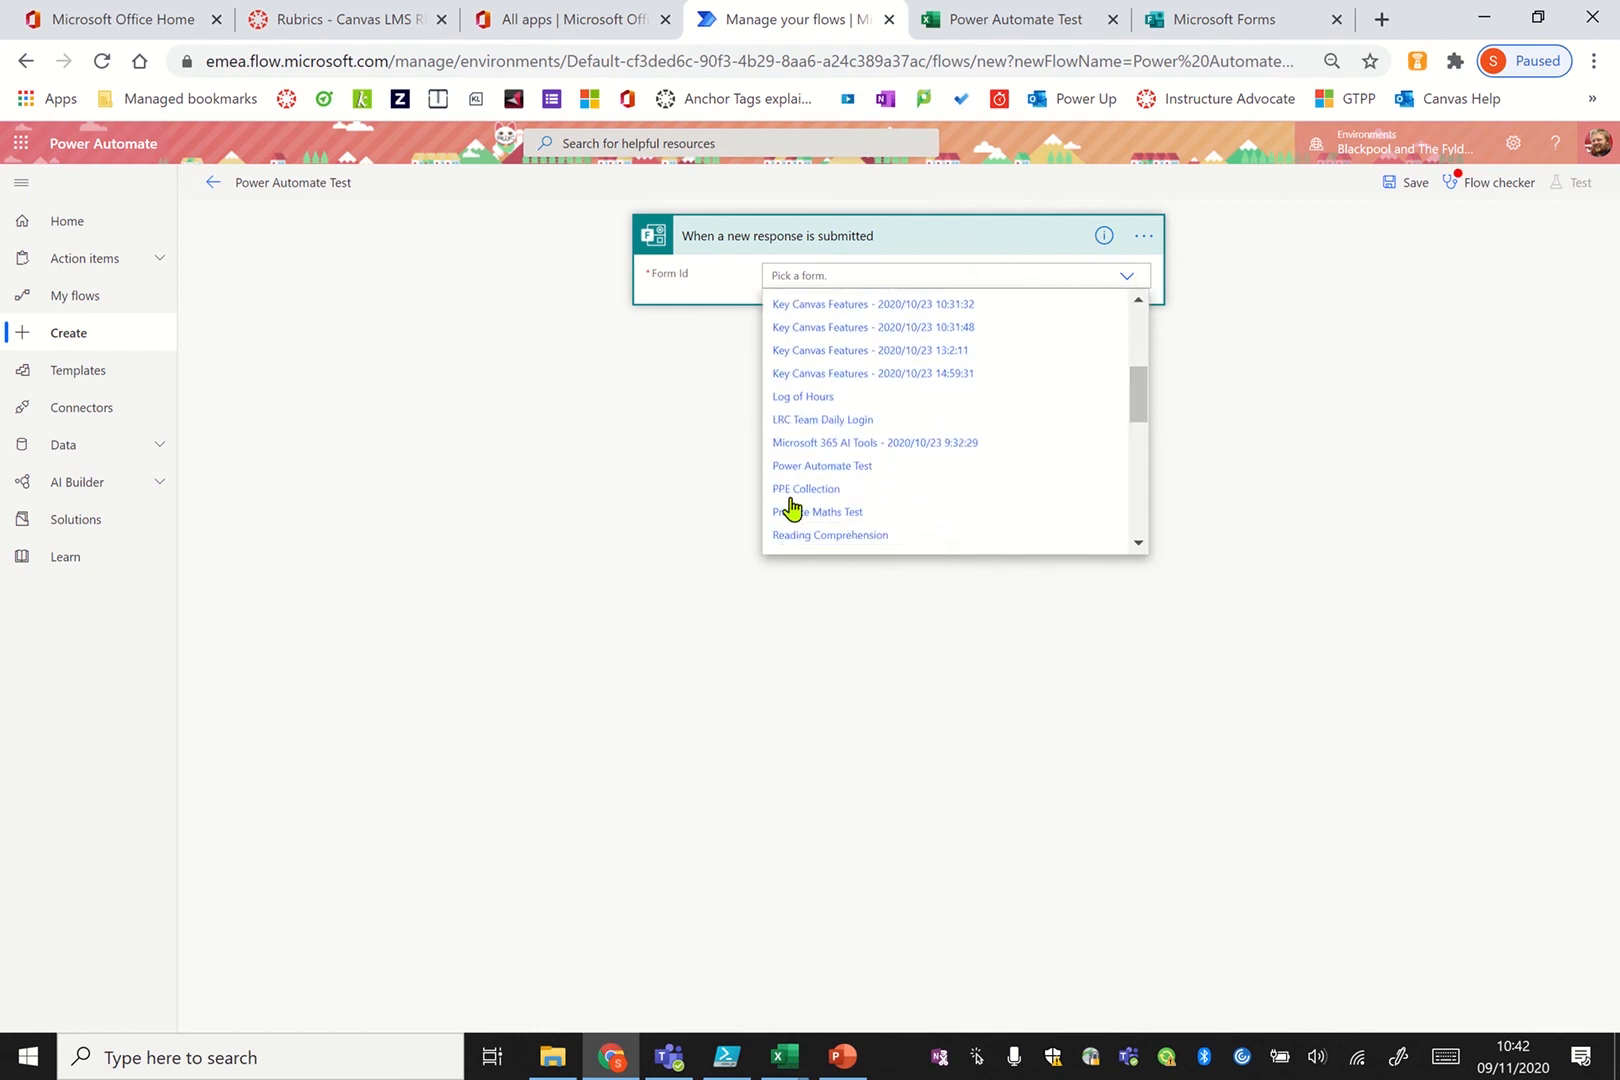
left_click(840, 481)
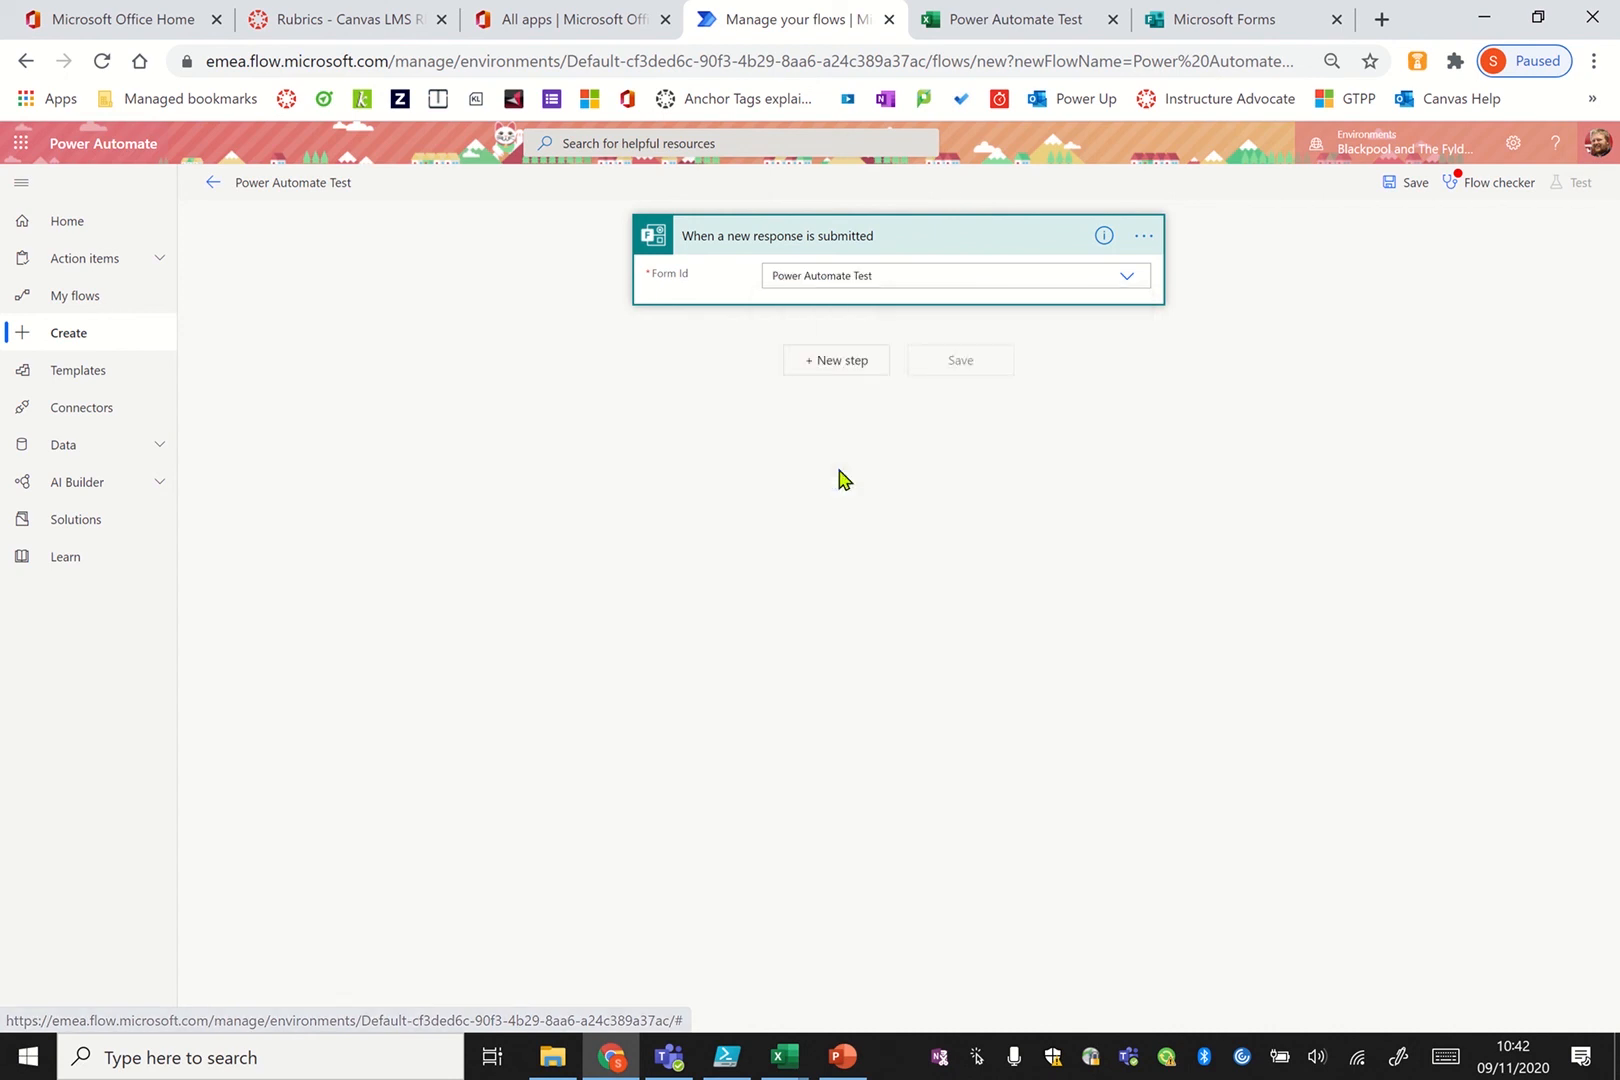
Copy the form's ID from its web address in Microsoft Forms and enter it as the trigger's Form Id
left_click(1230, 30)
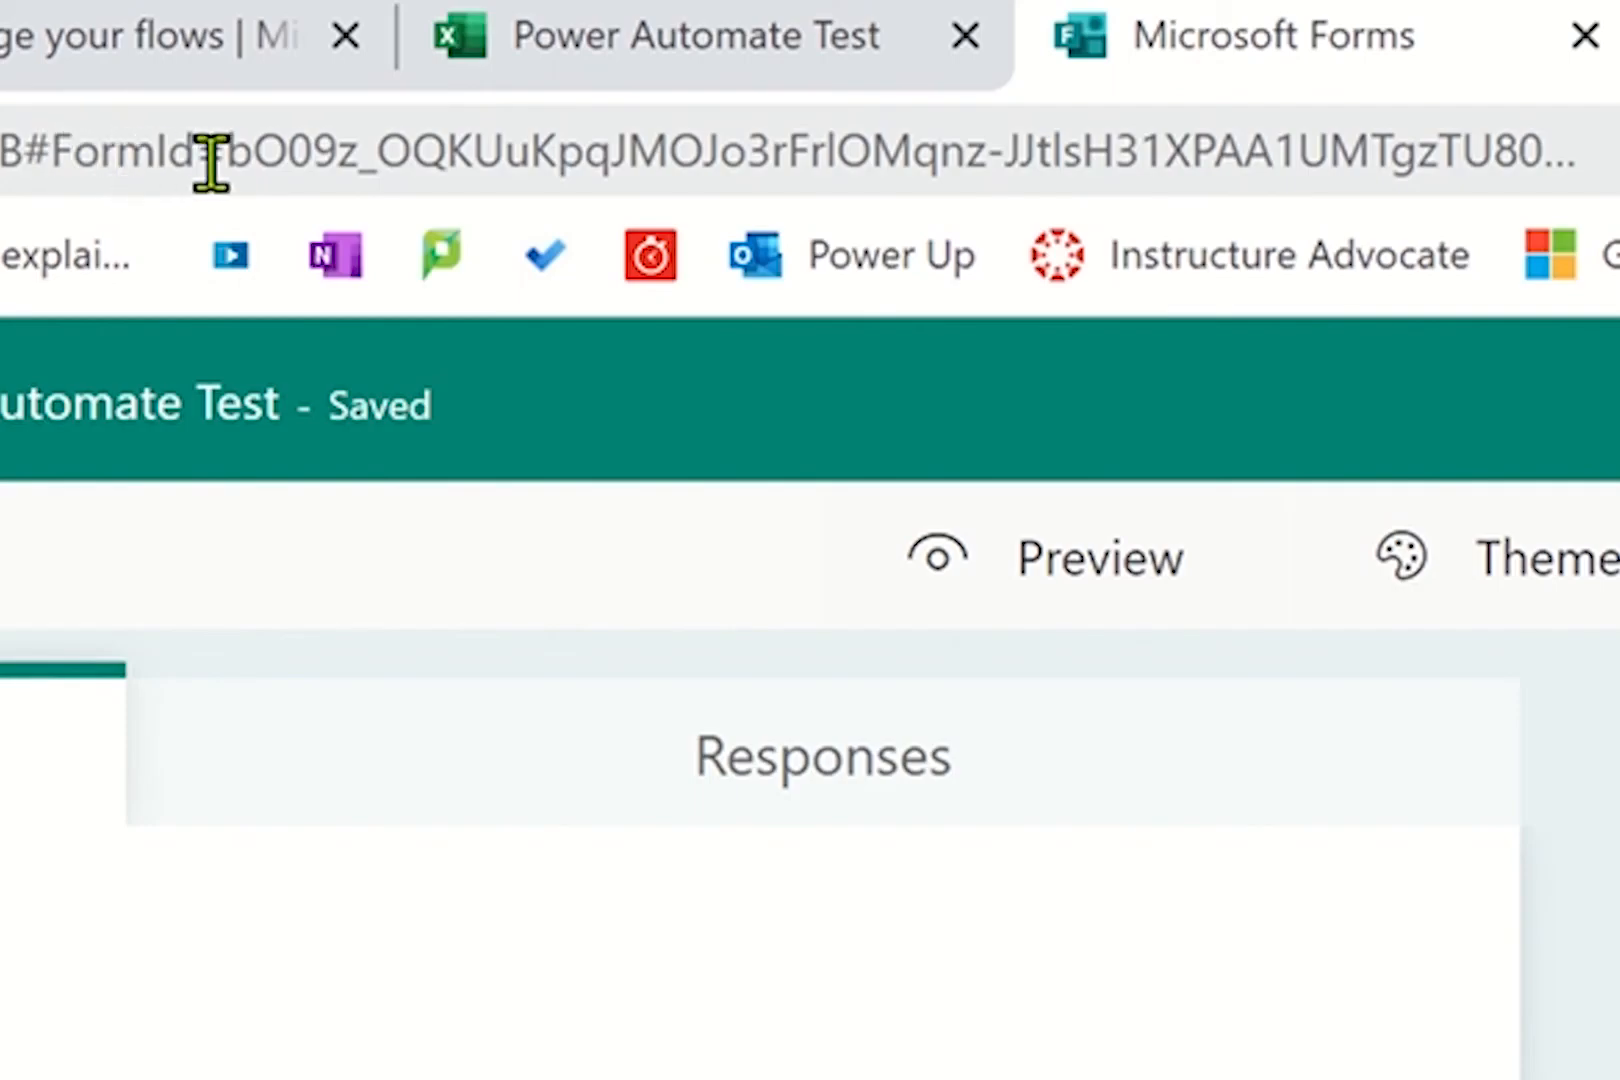
left_click_drag(224, 163, 1615, 162)
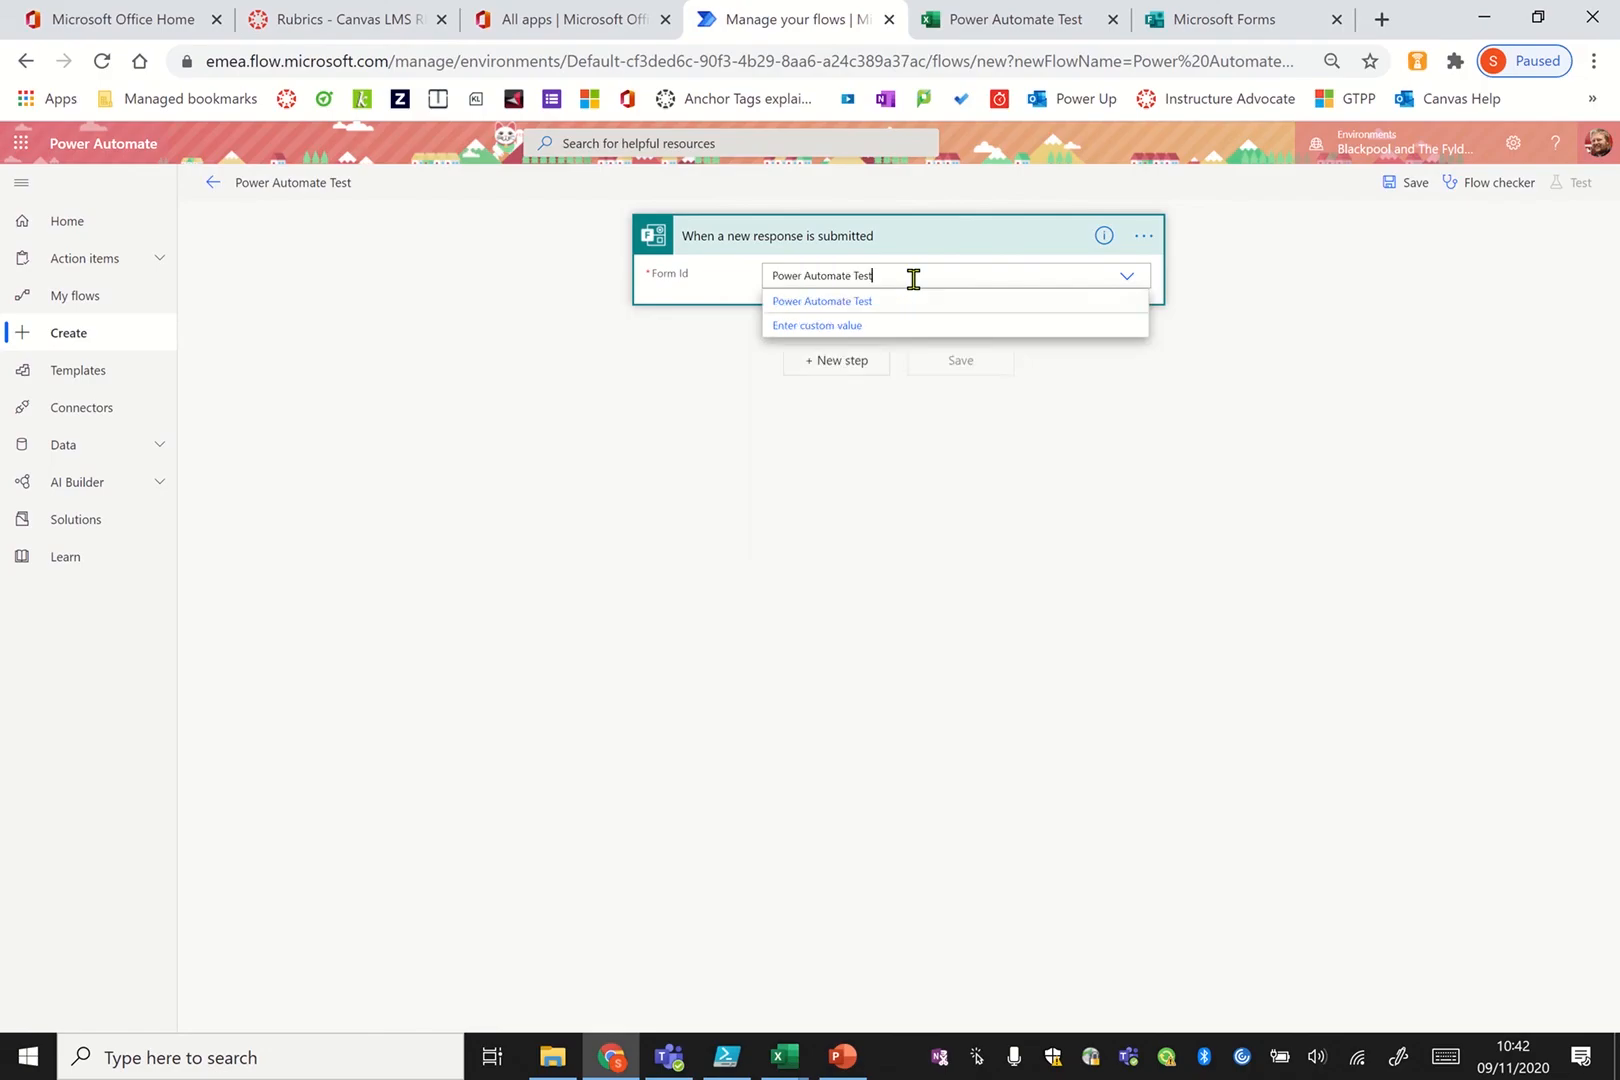
type("bO09z_OQKUuKpqJMOJo3rFrlOMqnz-")
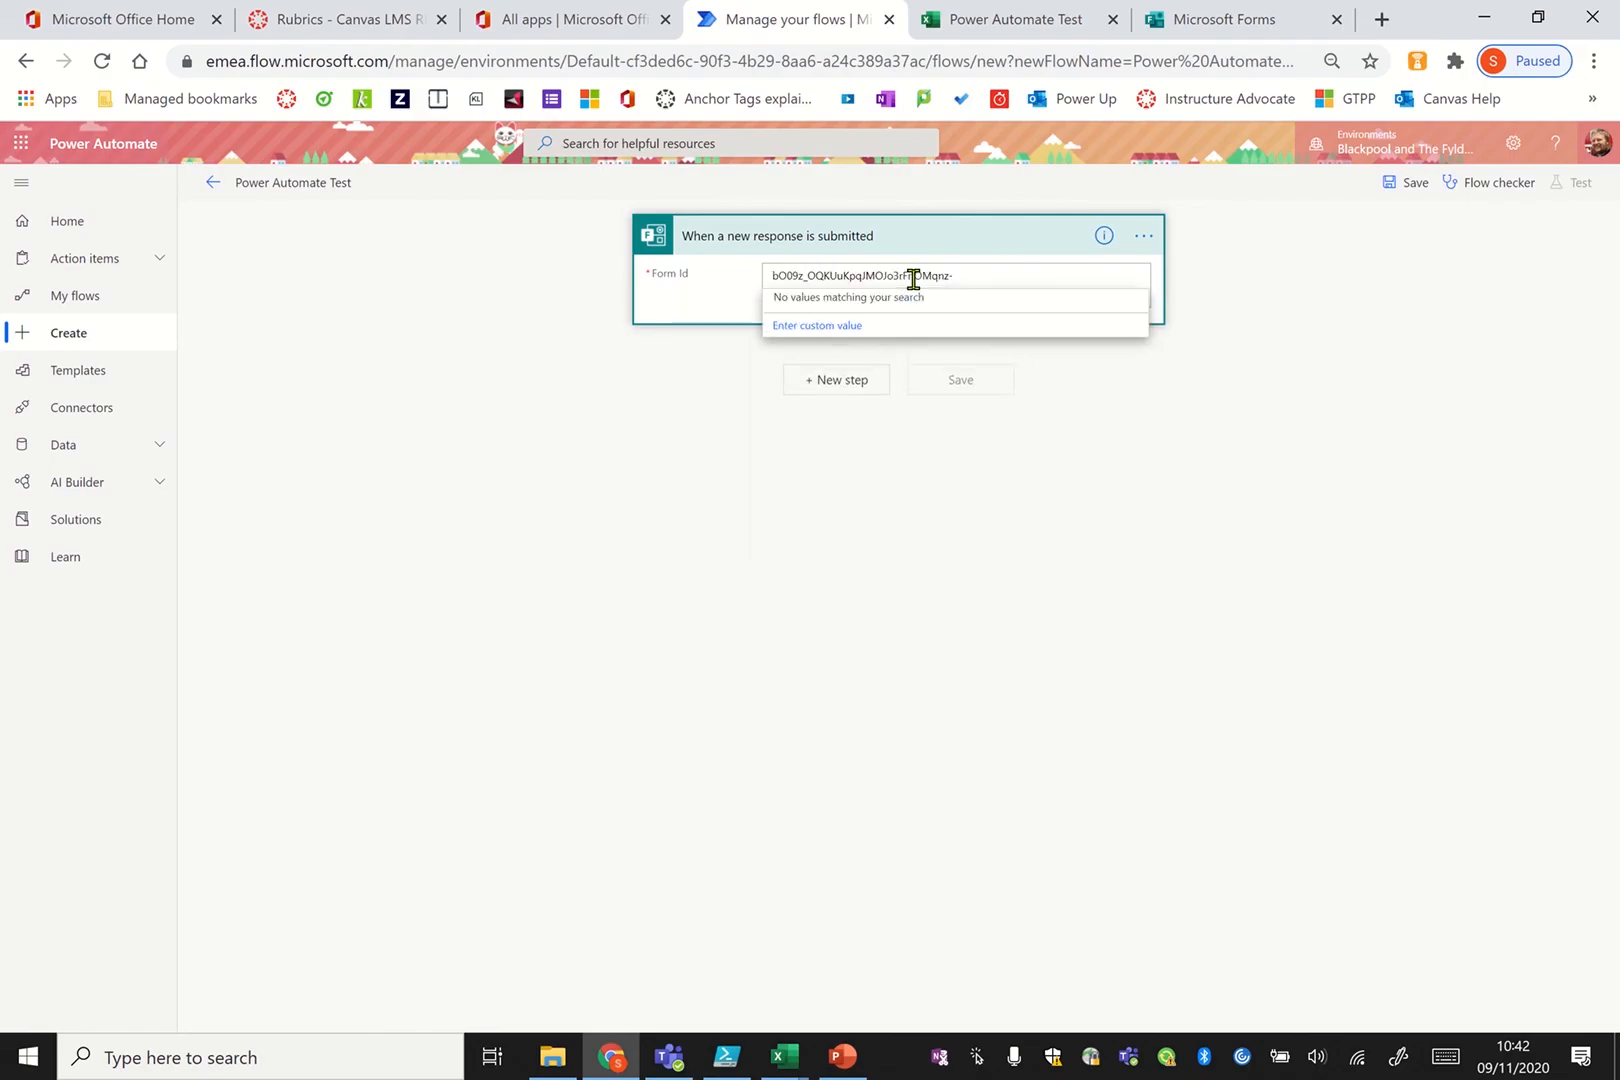
left_click(1247, 338)
left_click(927, 272)
type("bO09z_OQKUuKpqJMOJo3rFrlOMqnz-JJtlsH31XPAA1UMTgzTU80OVpST1FPSDFTQlc5QTE3U0dMOS4u")
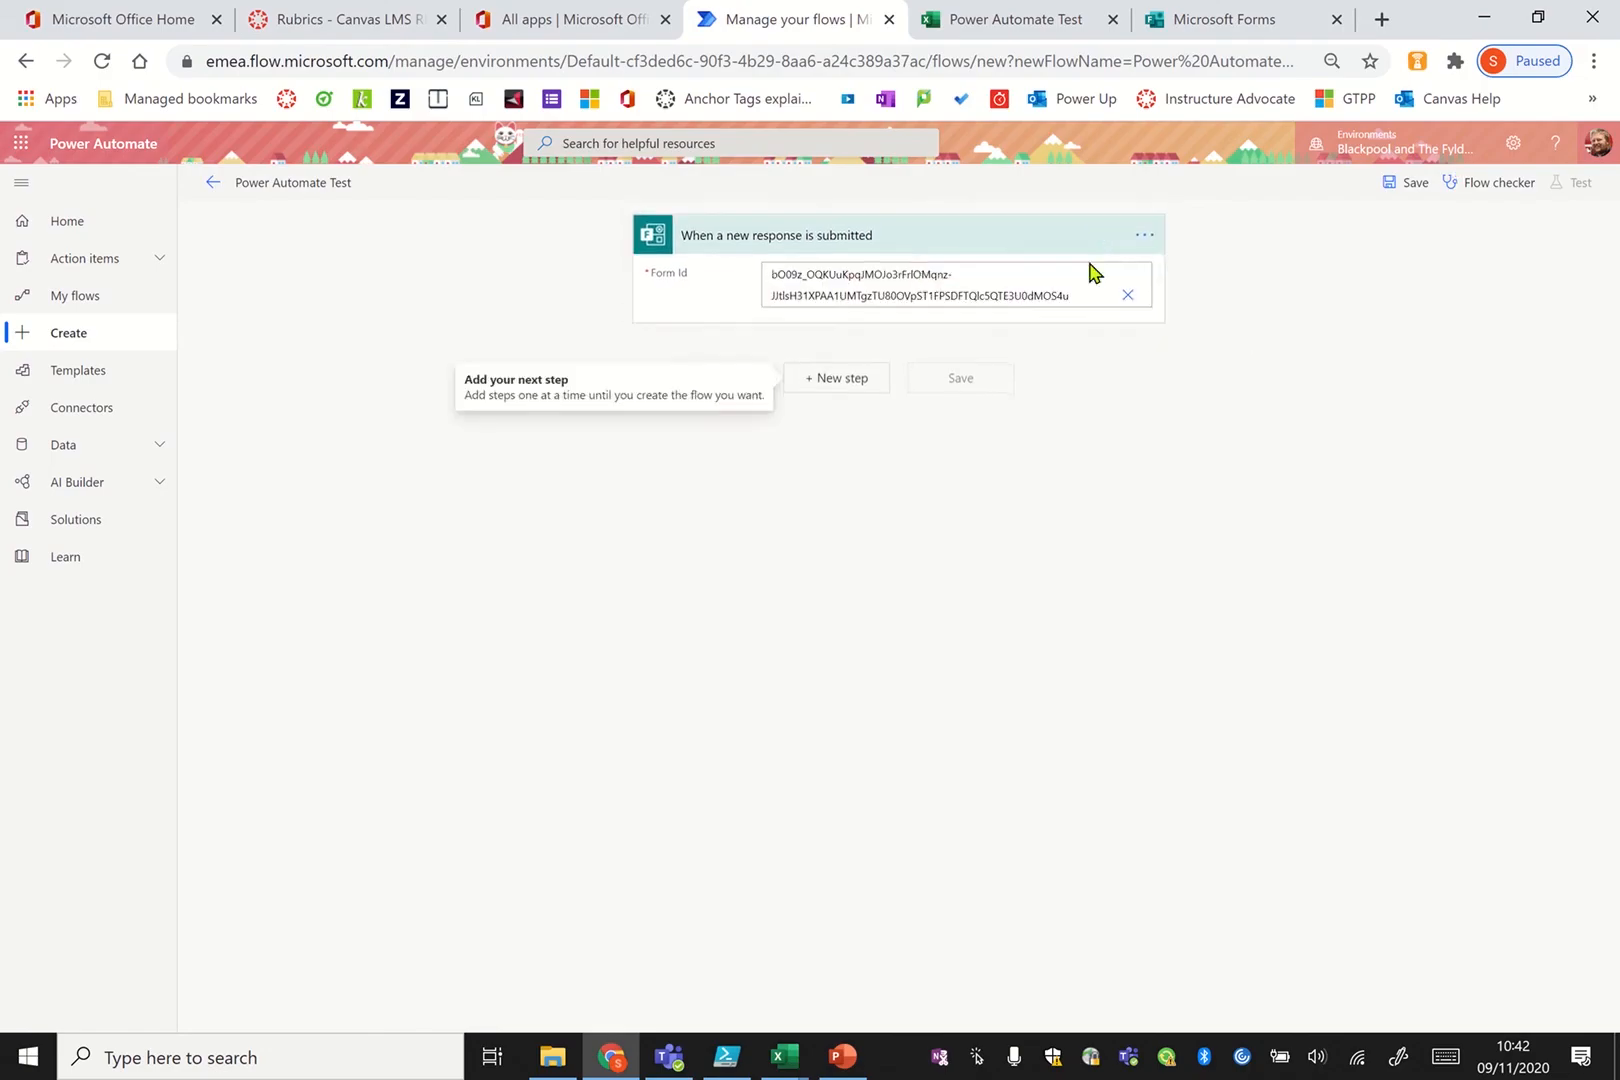
Search the actions for "form" and add the Microsoft Forms action "Get response details" after the trigger
left_click(868, 377)
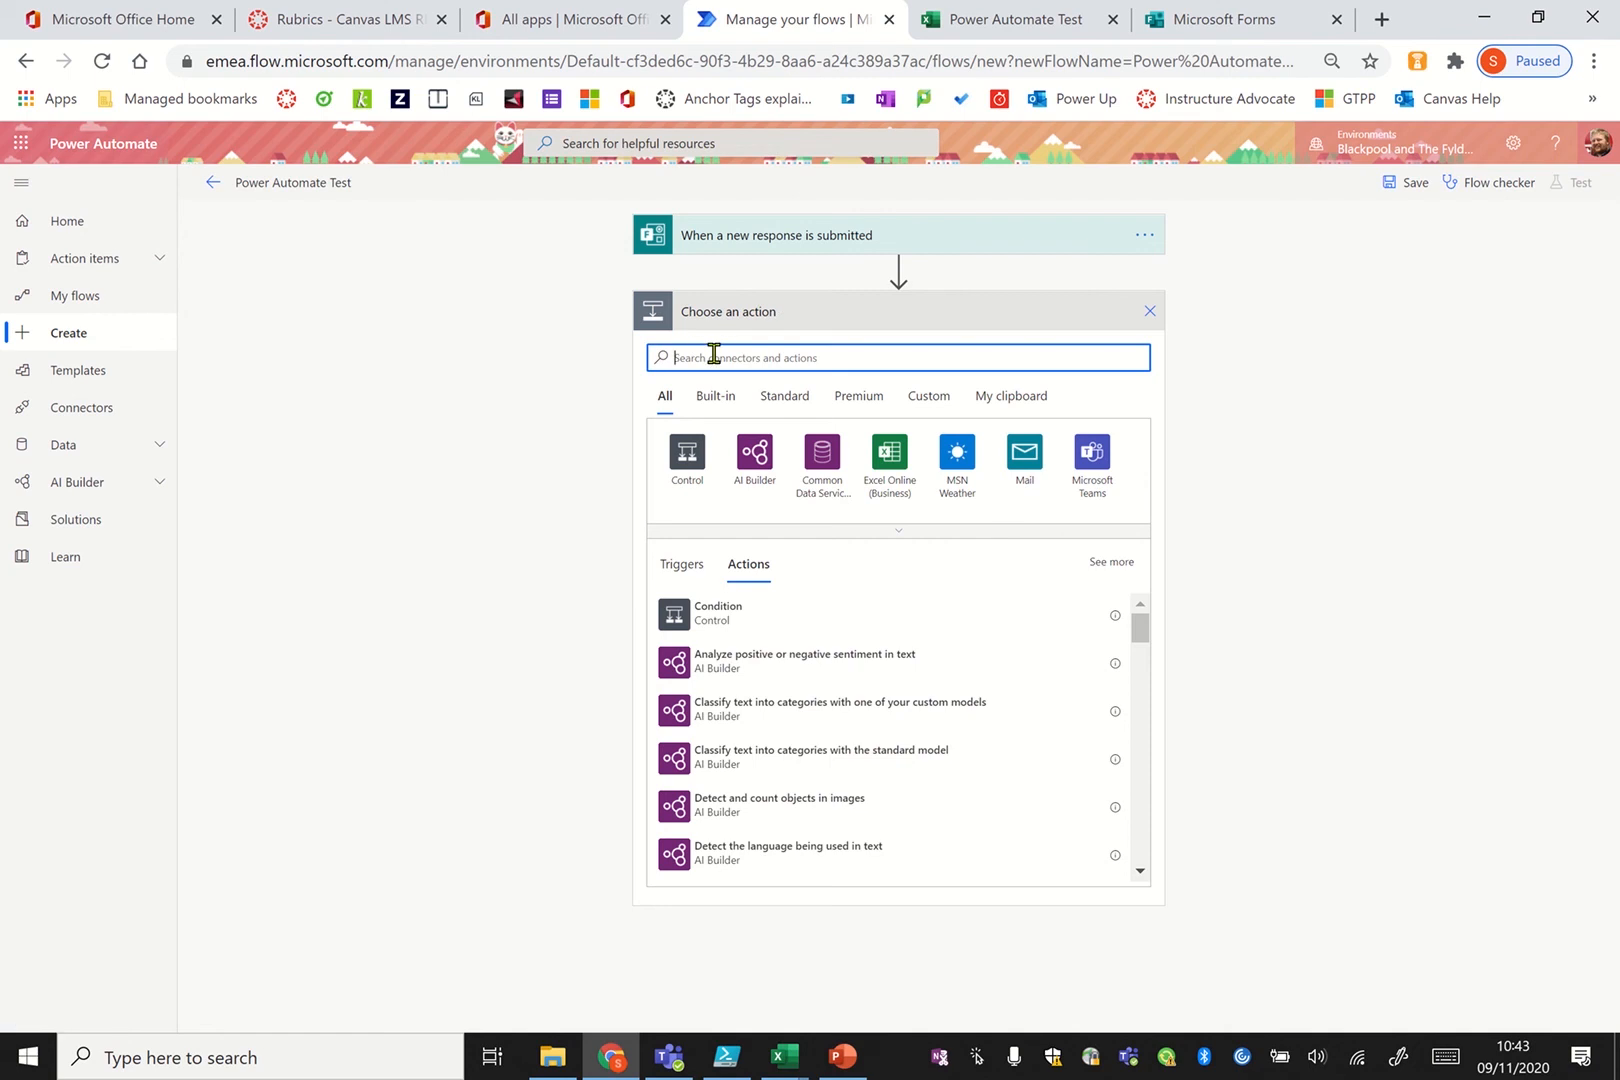
type("form")
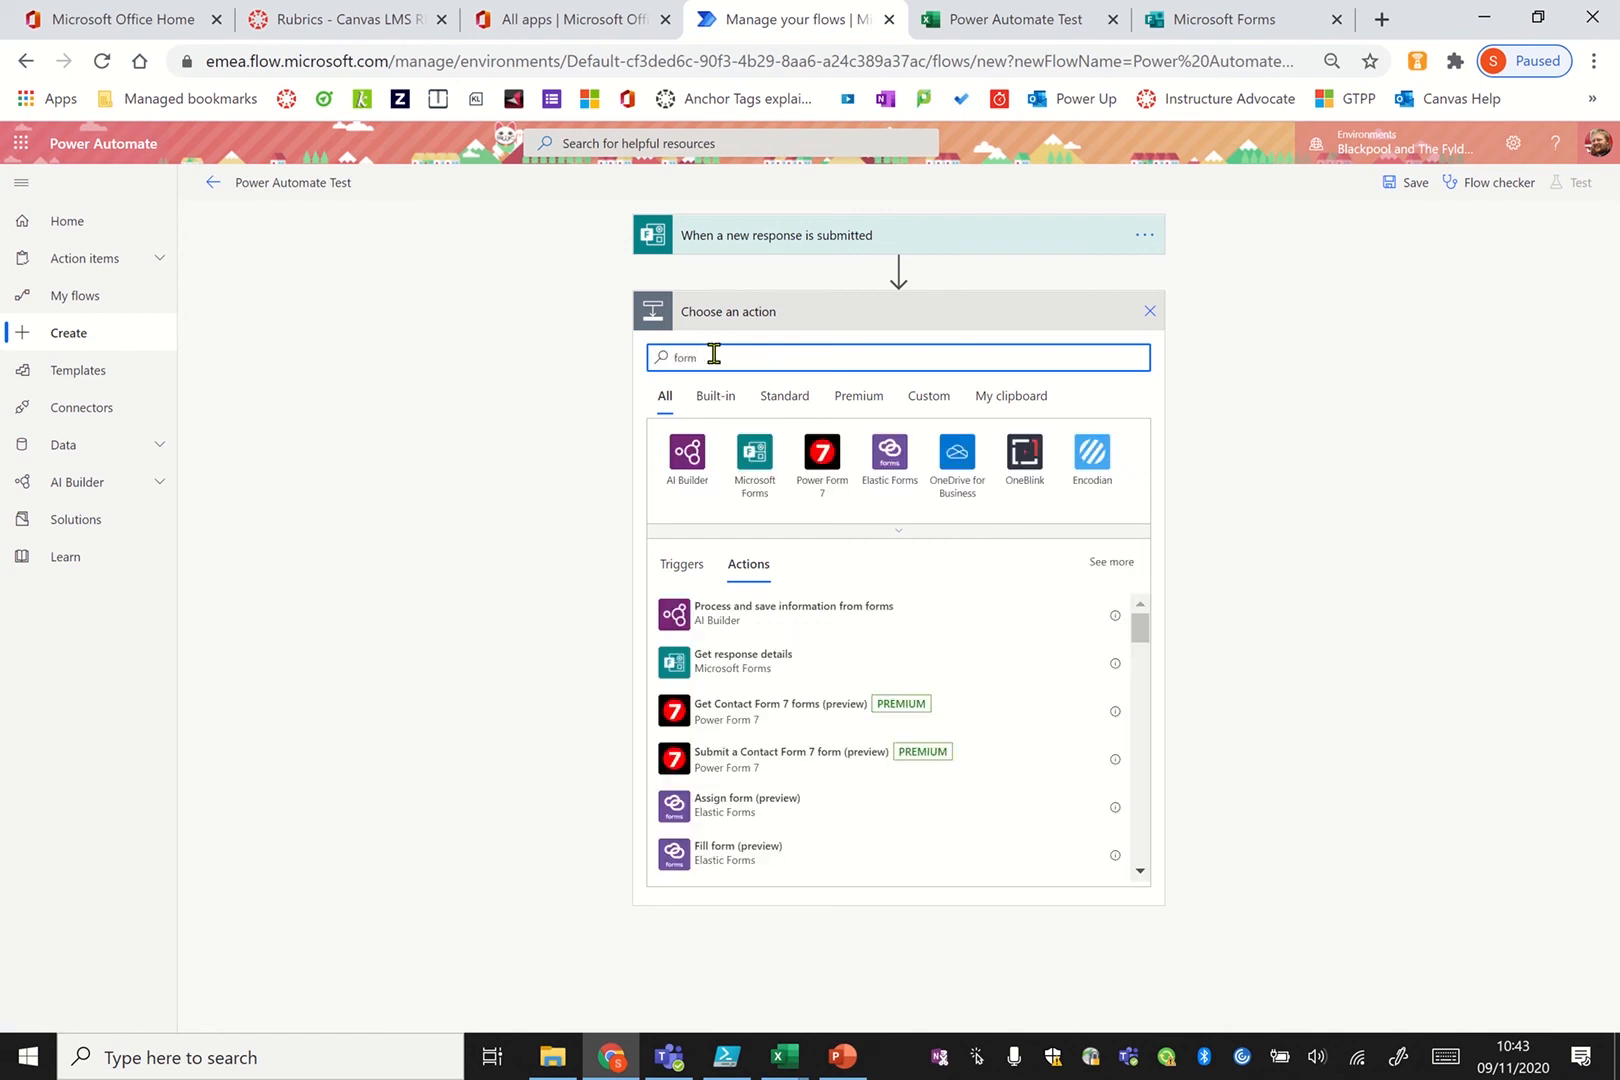
left_click(765, 672)
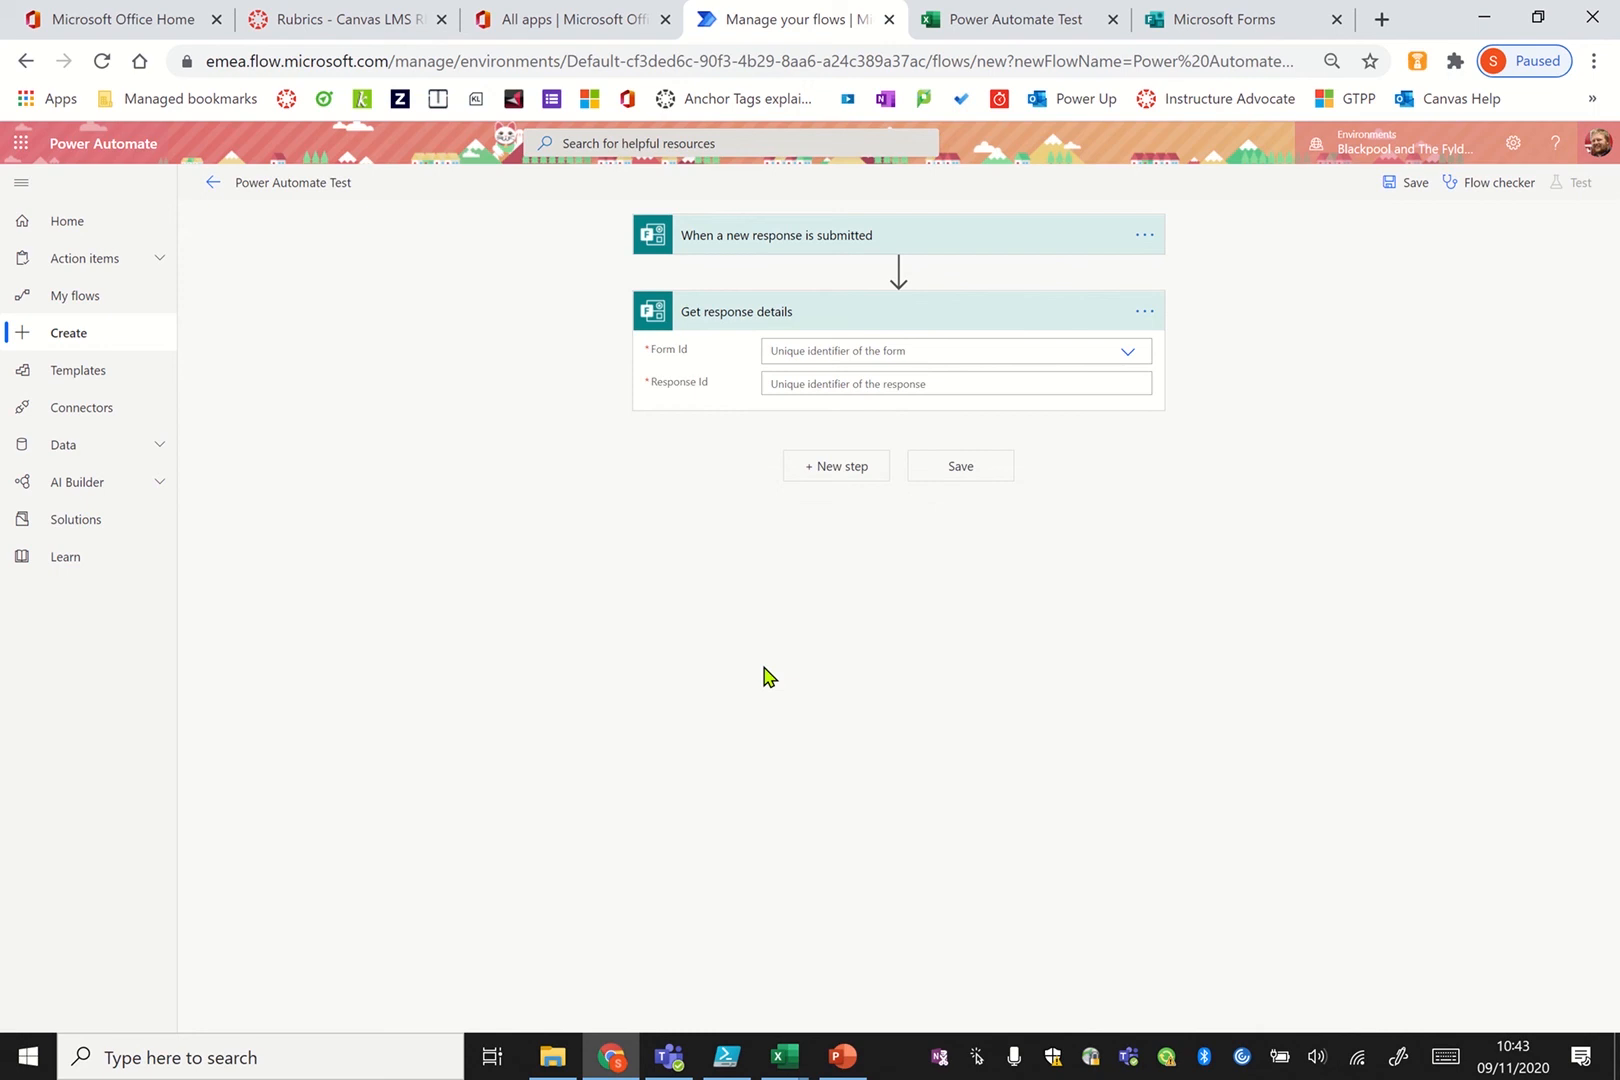
In Get response details, enter the copied form ID as a custom Form Id and fill Response Id with the trigger's Response Id
left_click(934, 352)
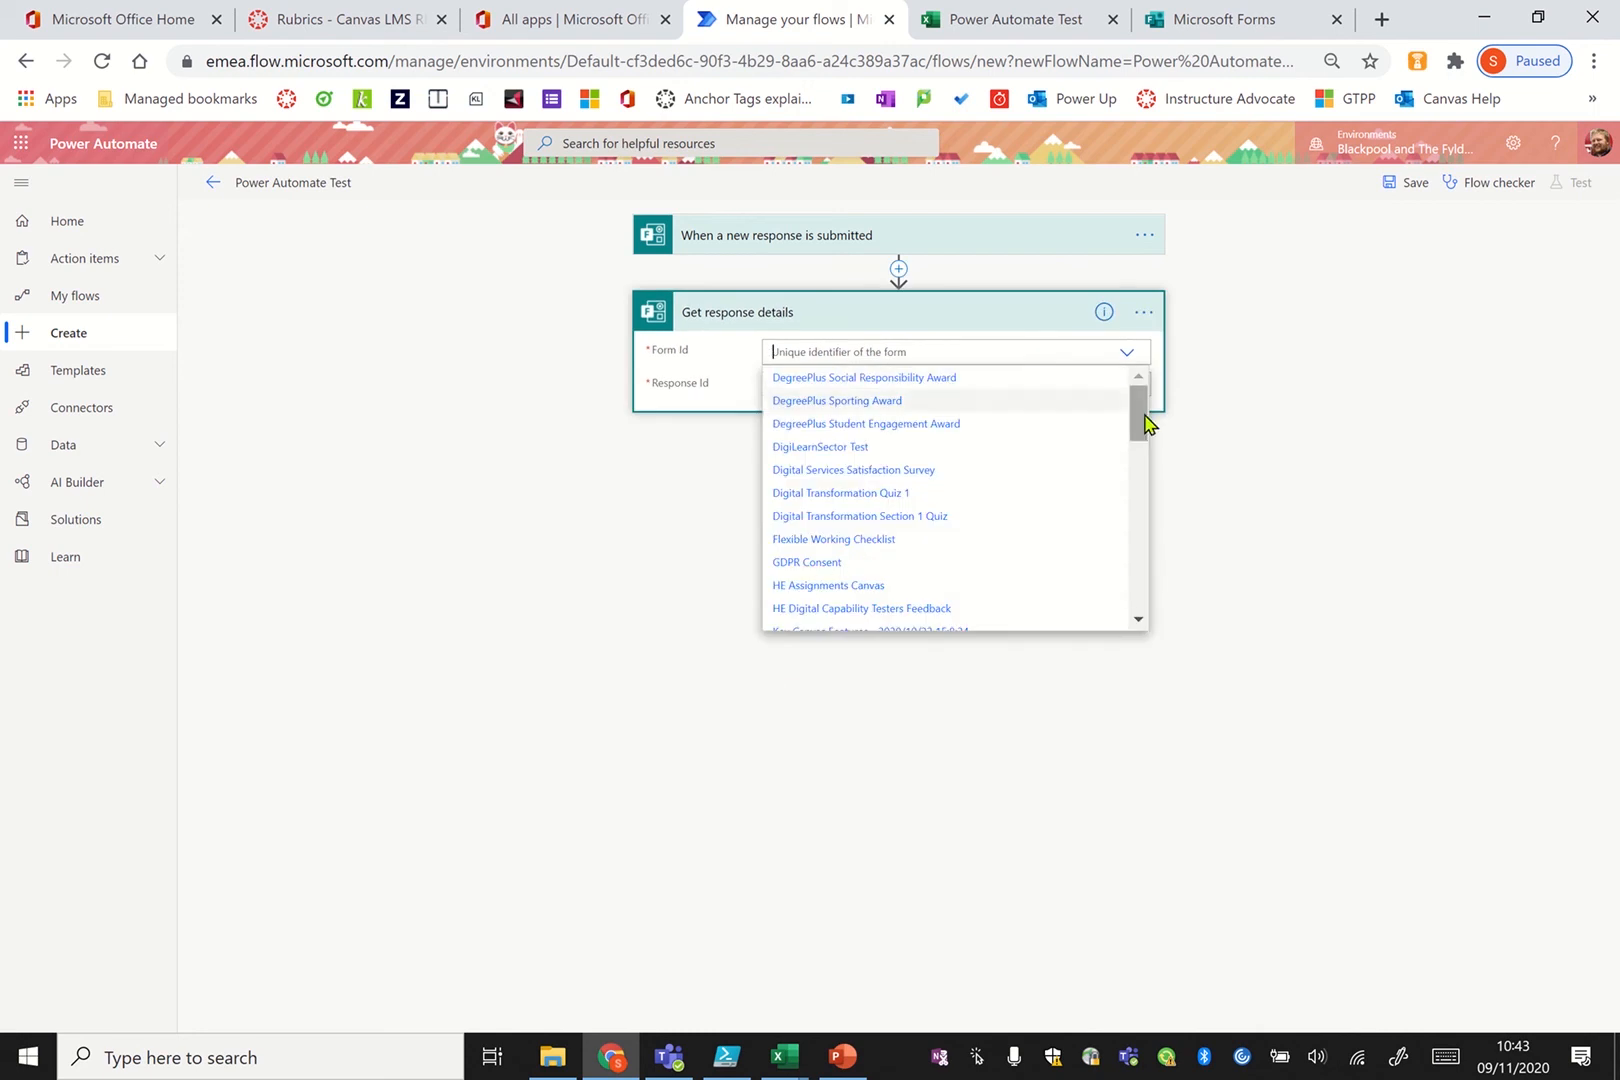
left_click_drag(1145, 424, 1150, 636)
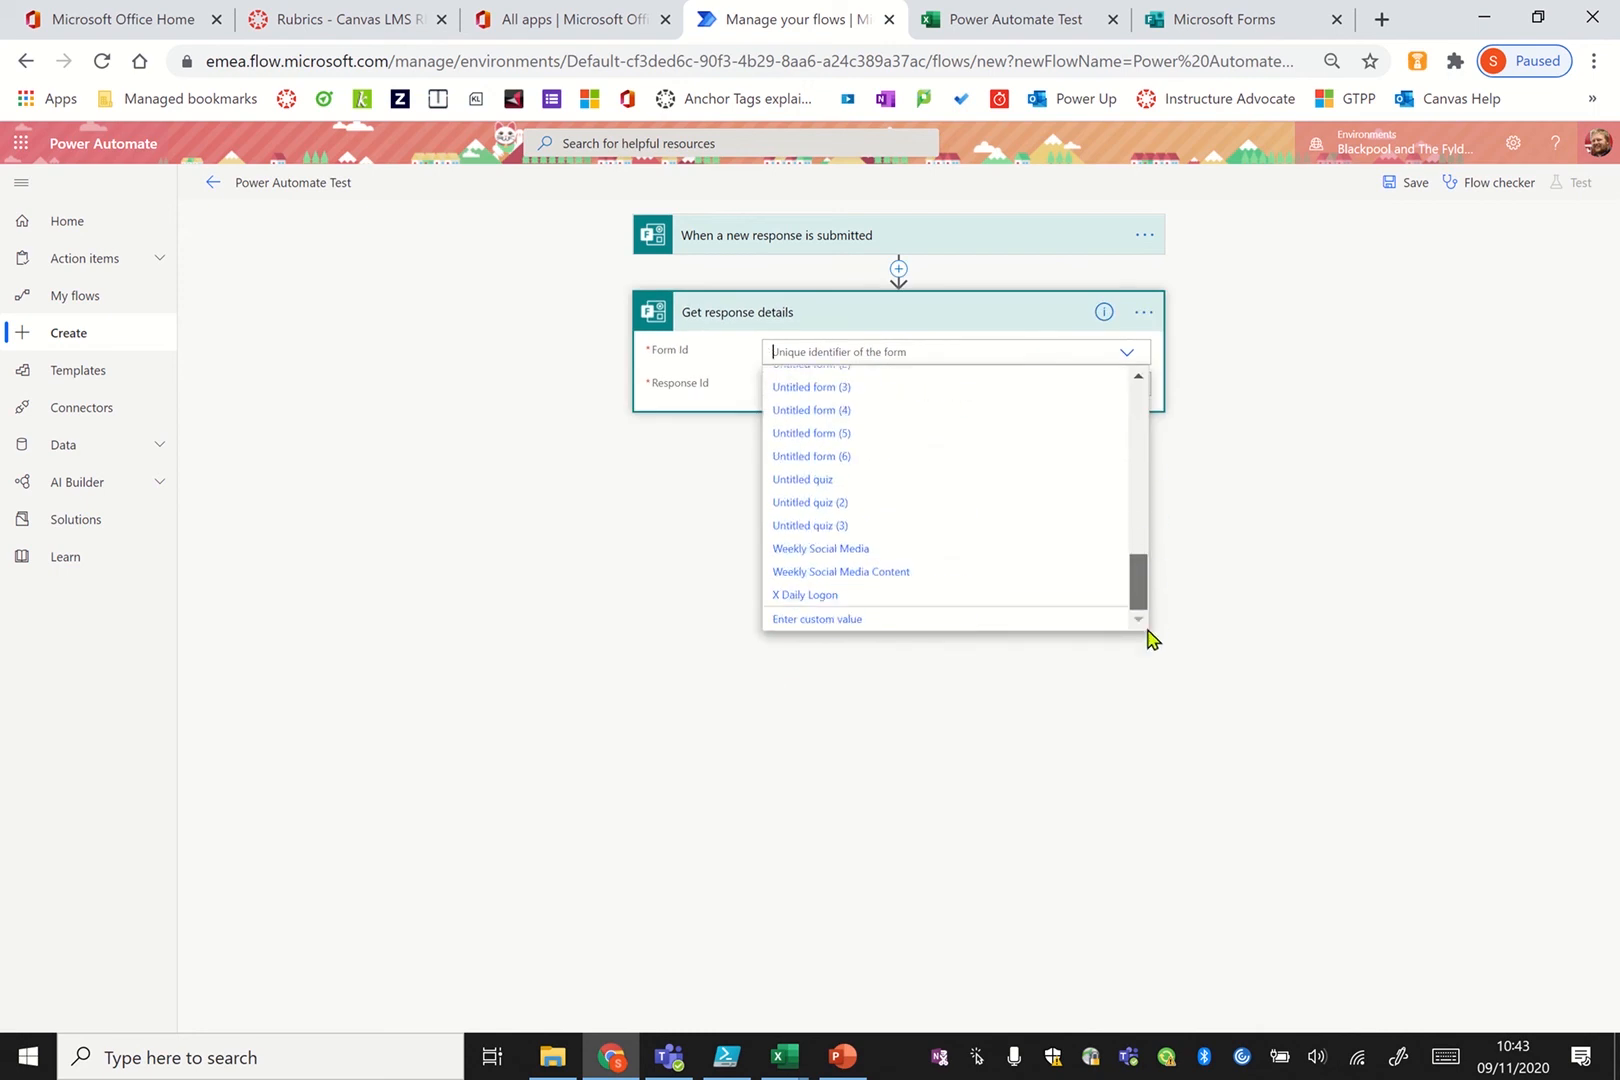
left_click(820, 620)
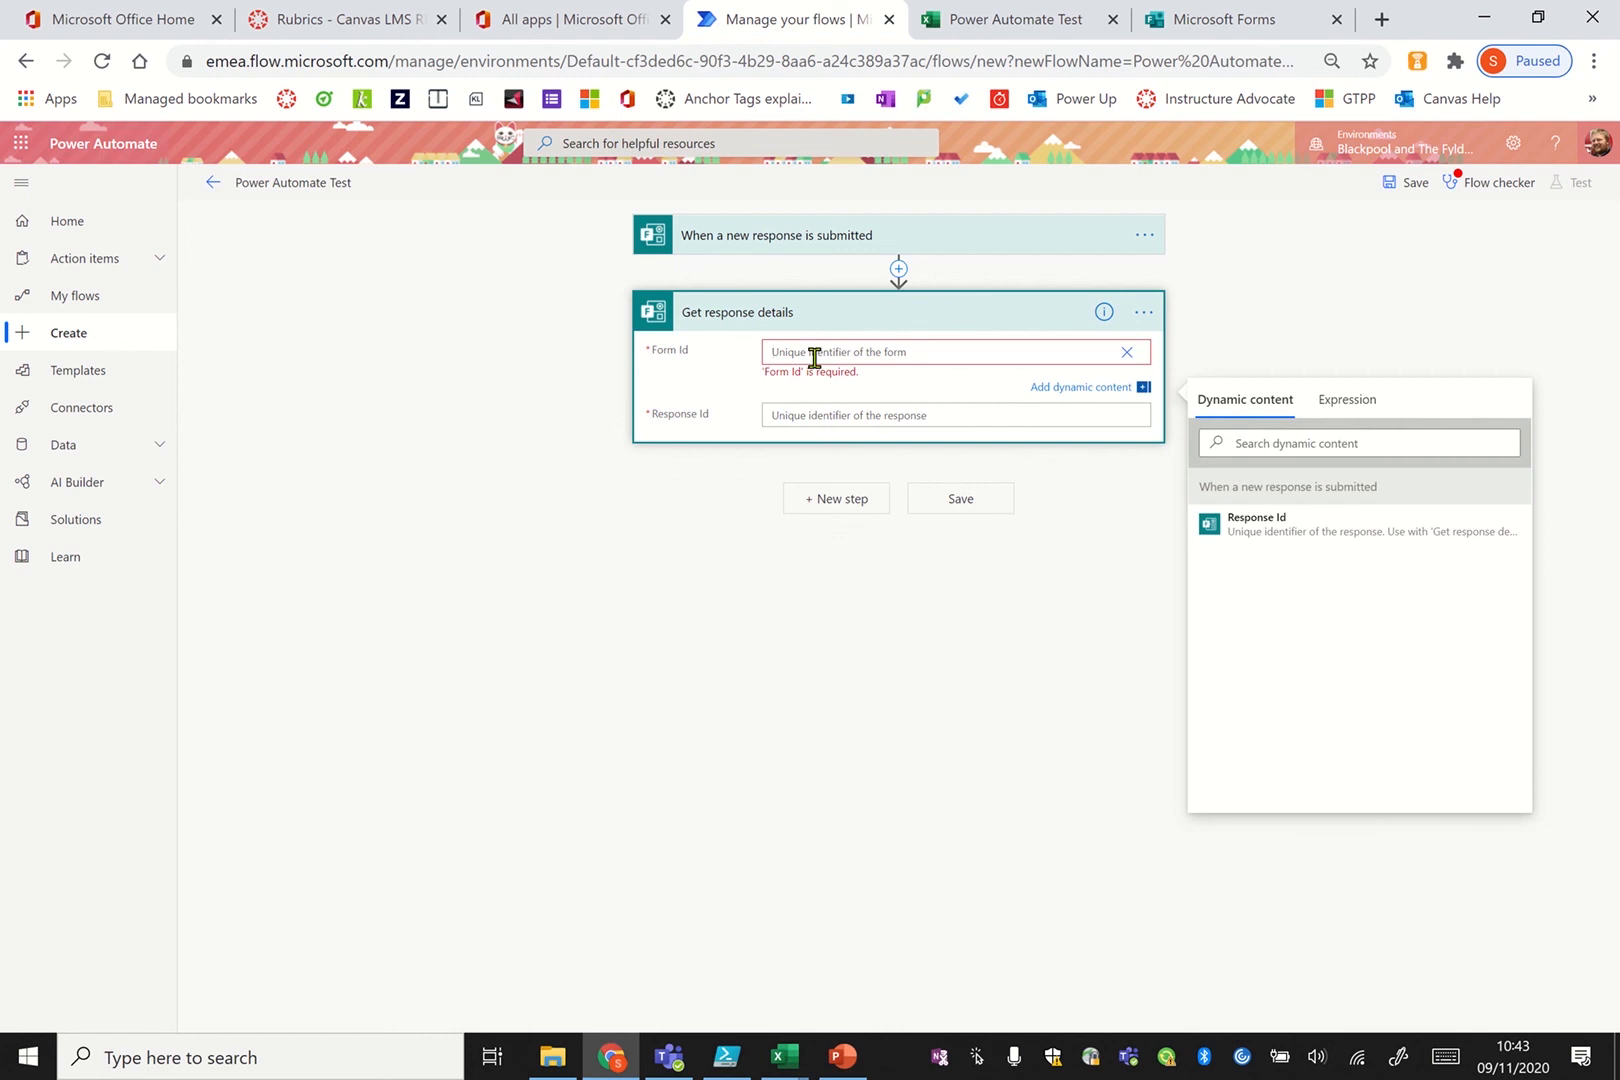
type("bO09z_tKUuKpqJMOJo3rFrlOMqnz-JJtlsH31XPAA1UMTgzTU80OVpST1FPSDFTQlc5QTE3U0dMOS4u")
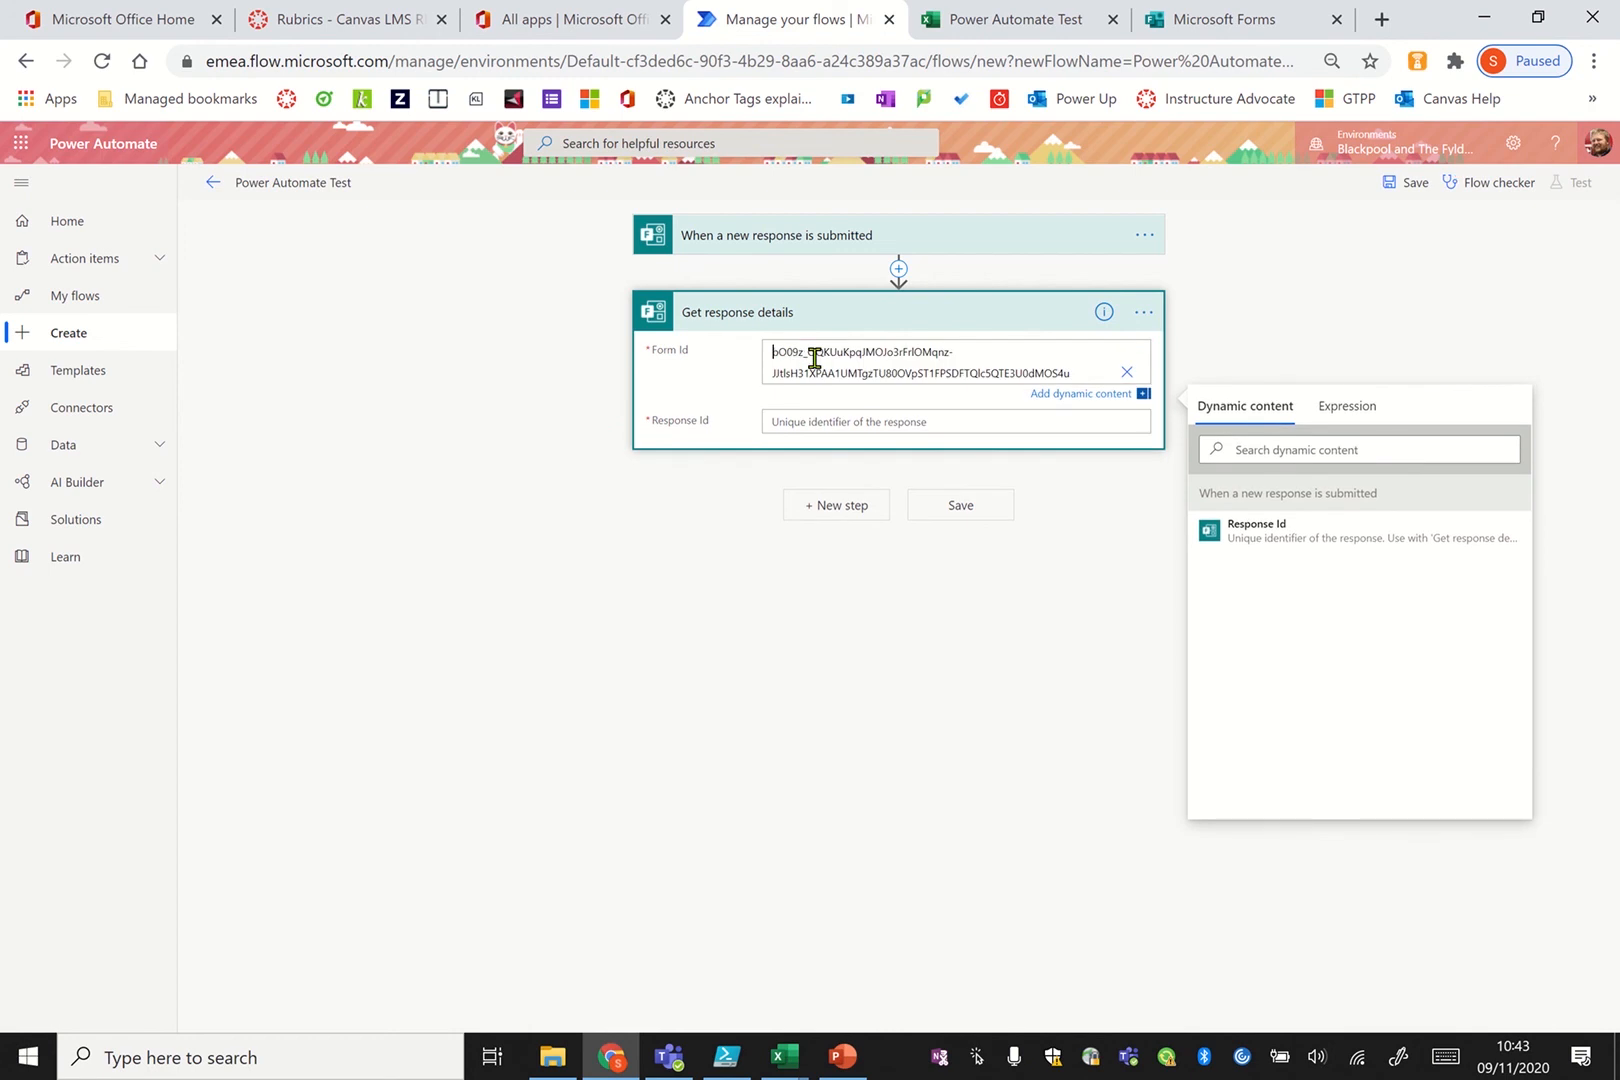
left_click(793, 421)
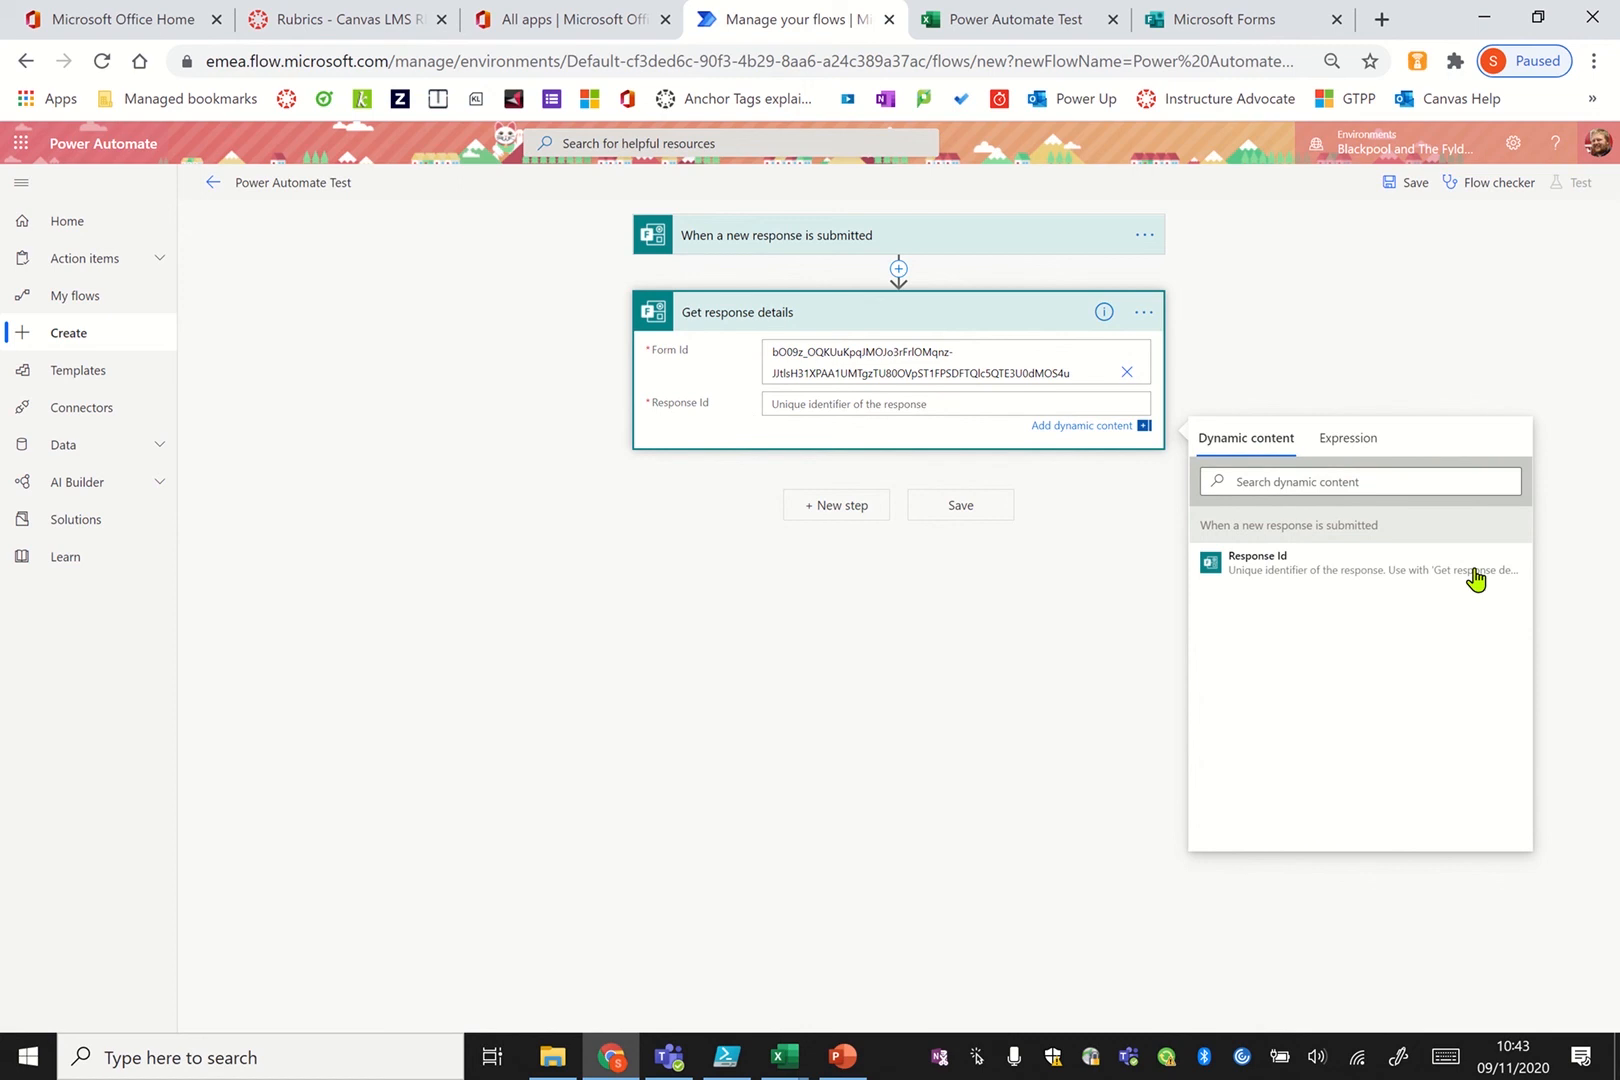
left_click(1307, 577)
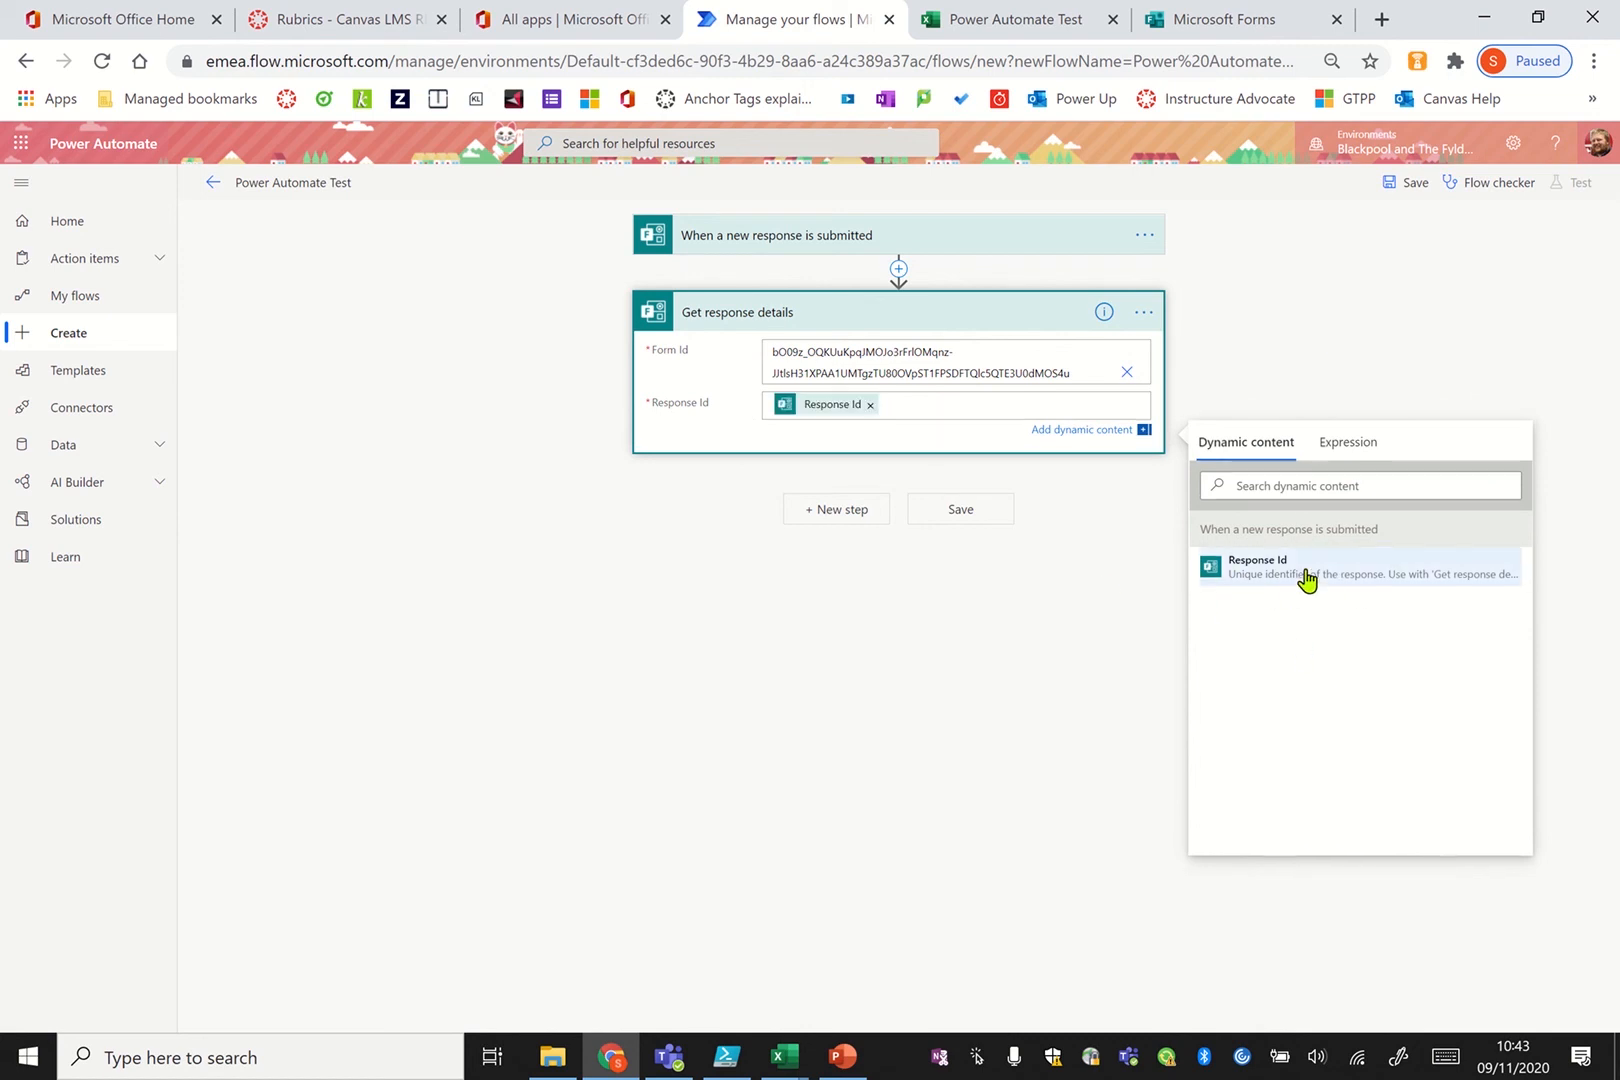
Search the actions for "excel" and add the Excel Online (Business) action "Add a row into a table"
left_click(840, 512)
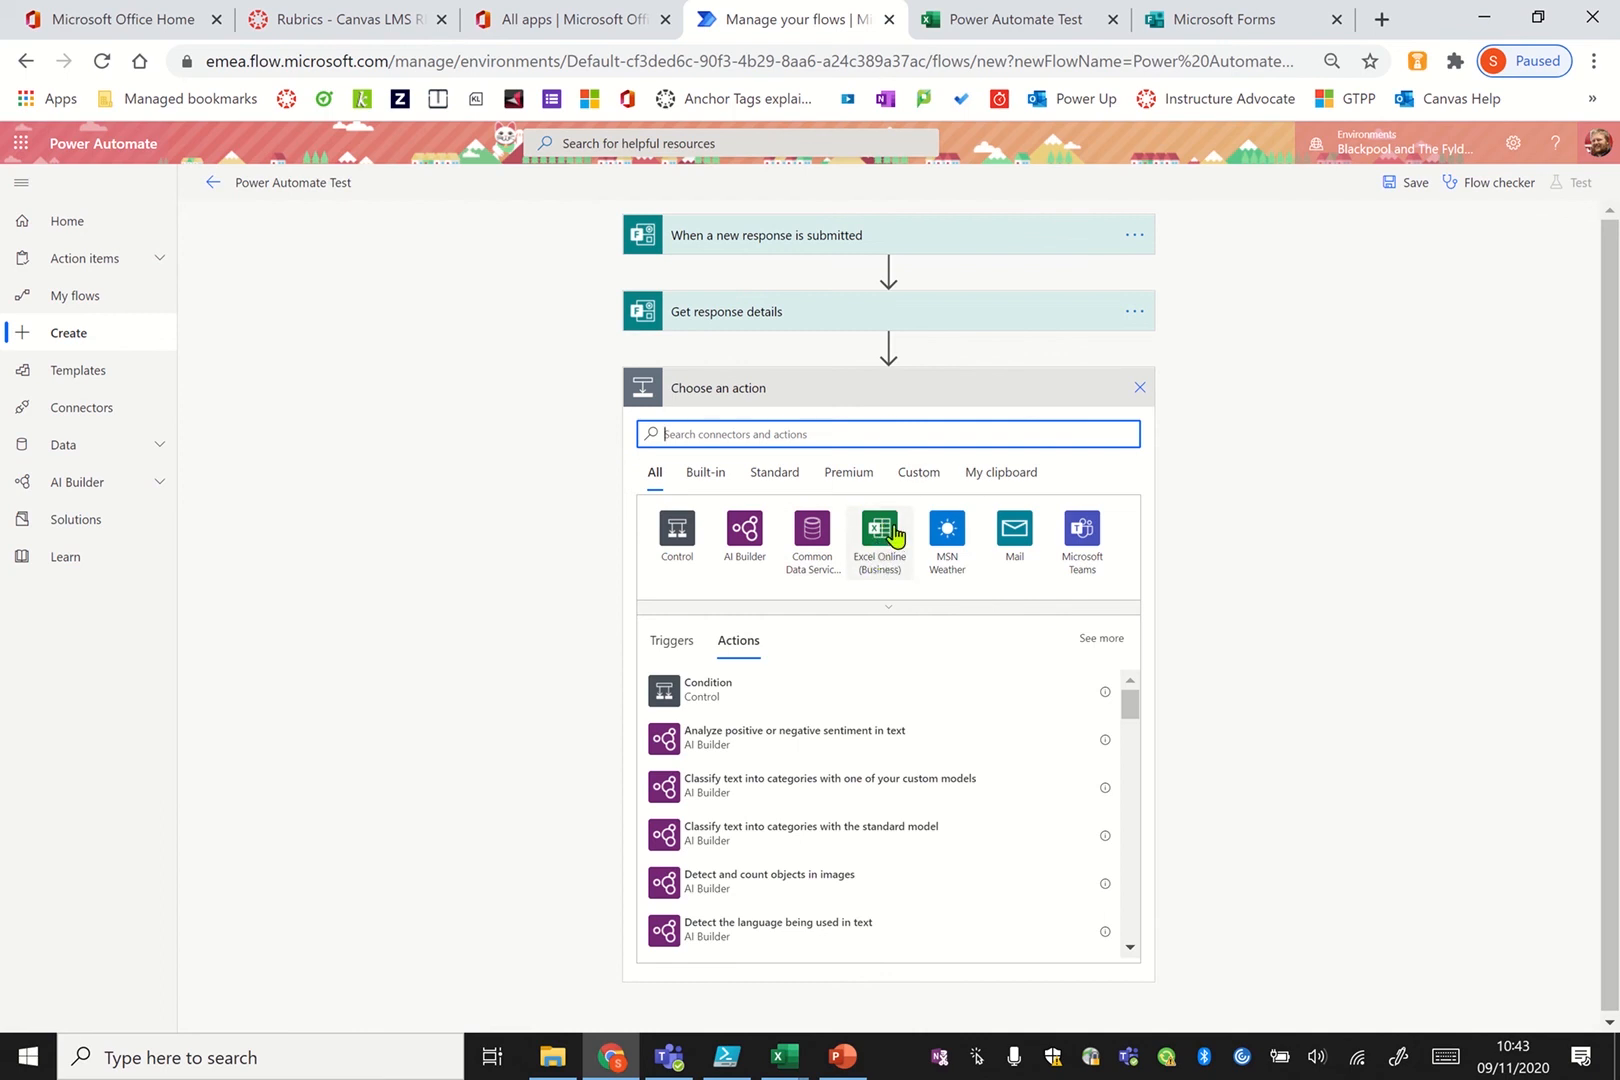
type("excel")
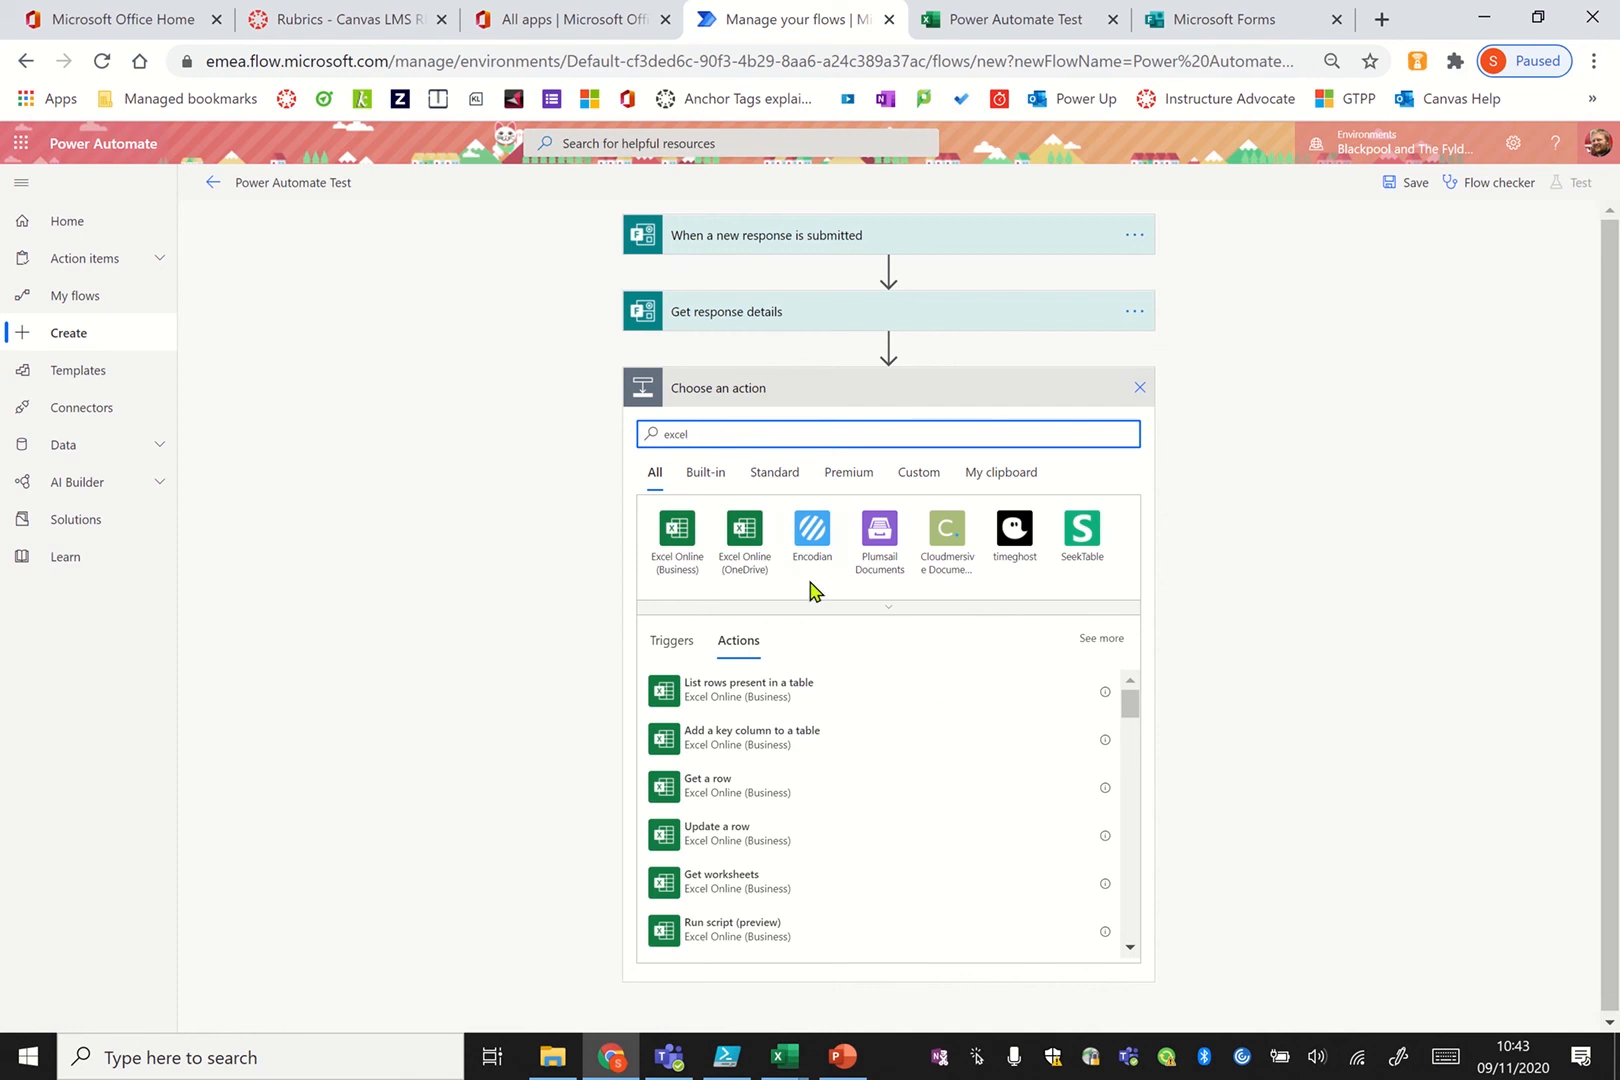
left_click_drag(1132, 709, 1145, 735)
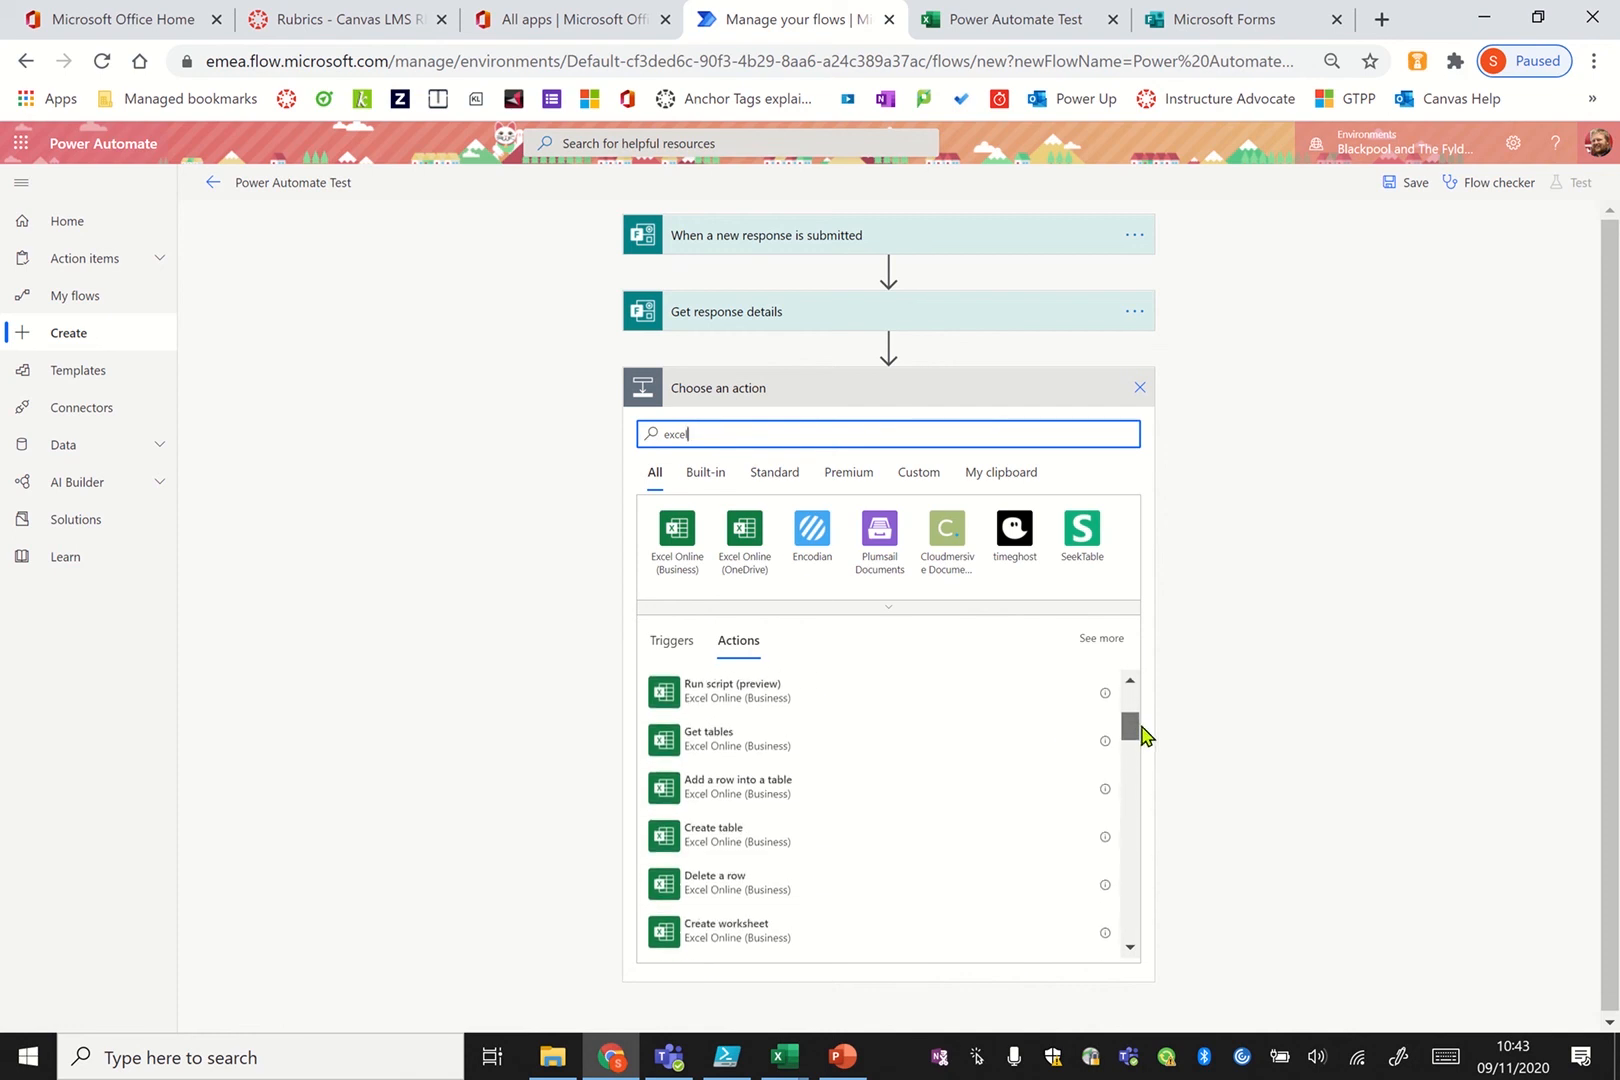
left_click(796, 801)
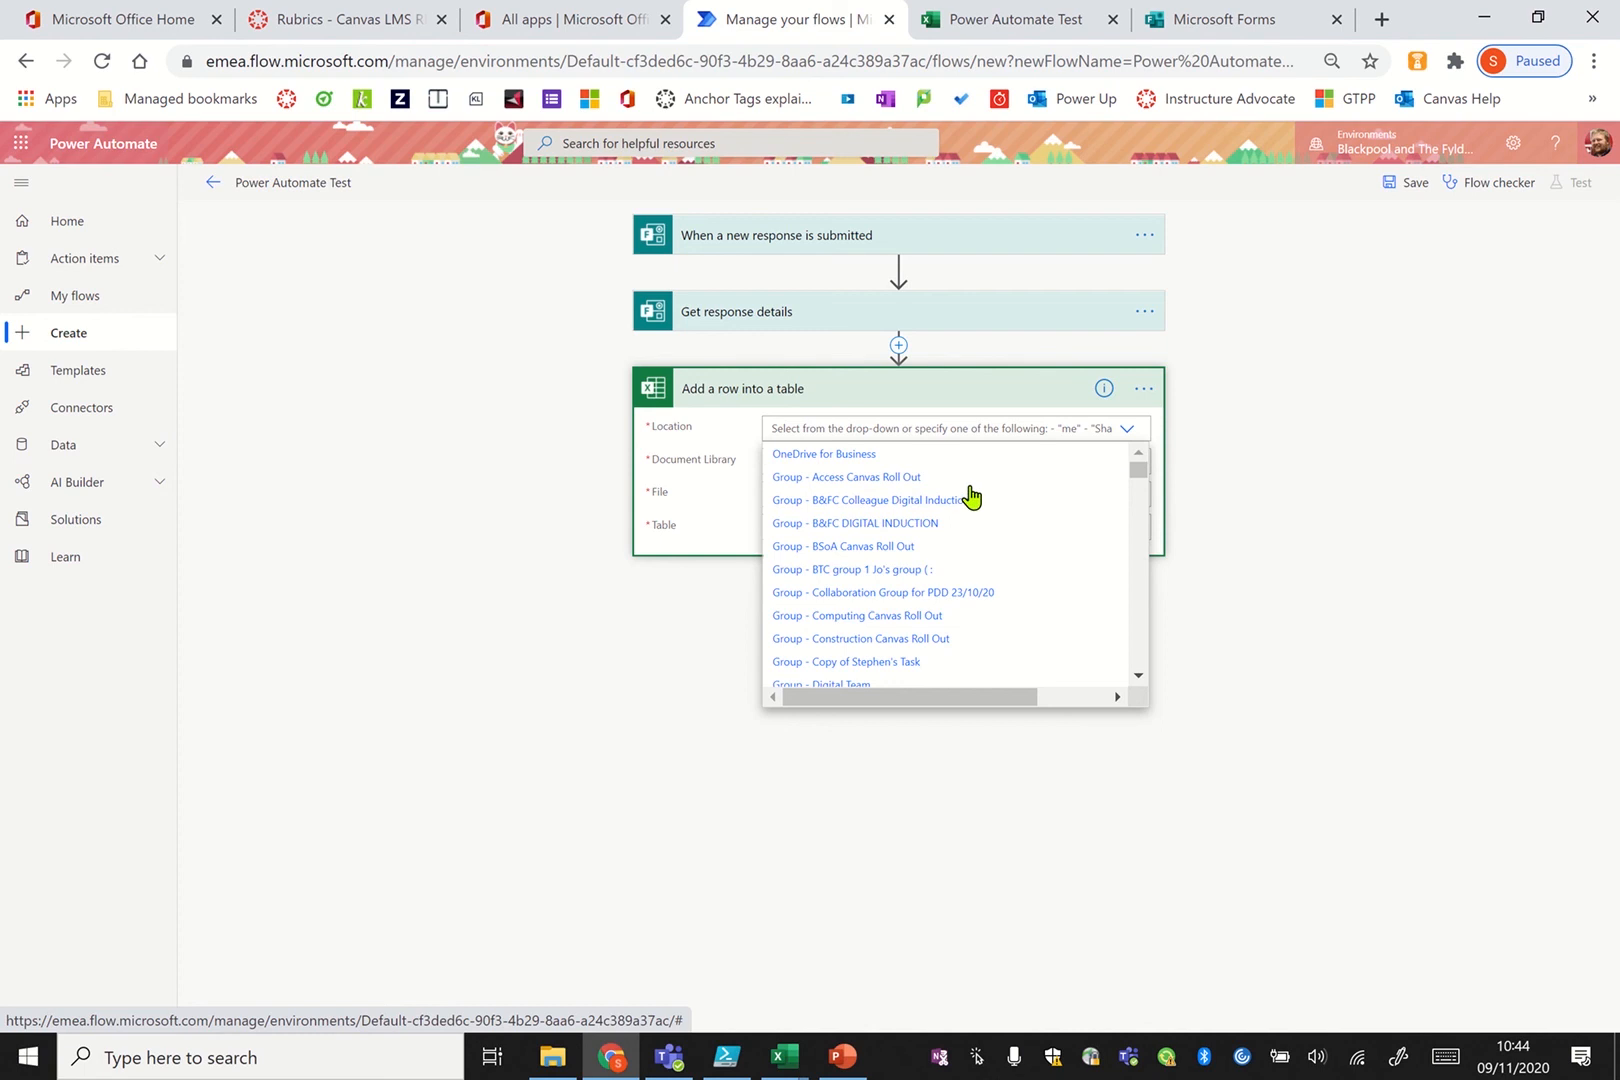
Set the Excel action's location to OneDrive for Business and its document library to OneDrive
left_click(1141, 505)
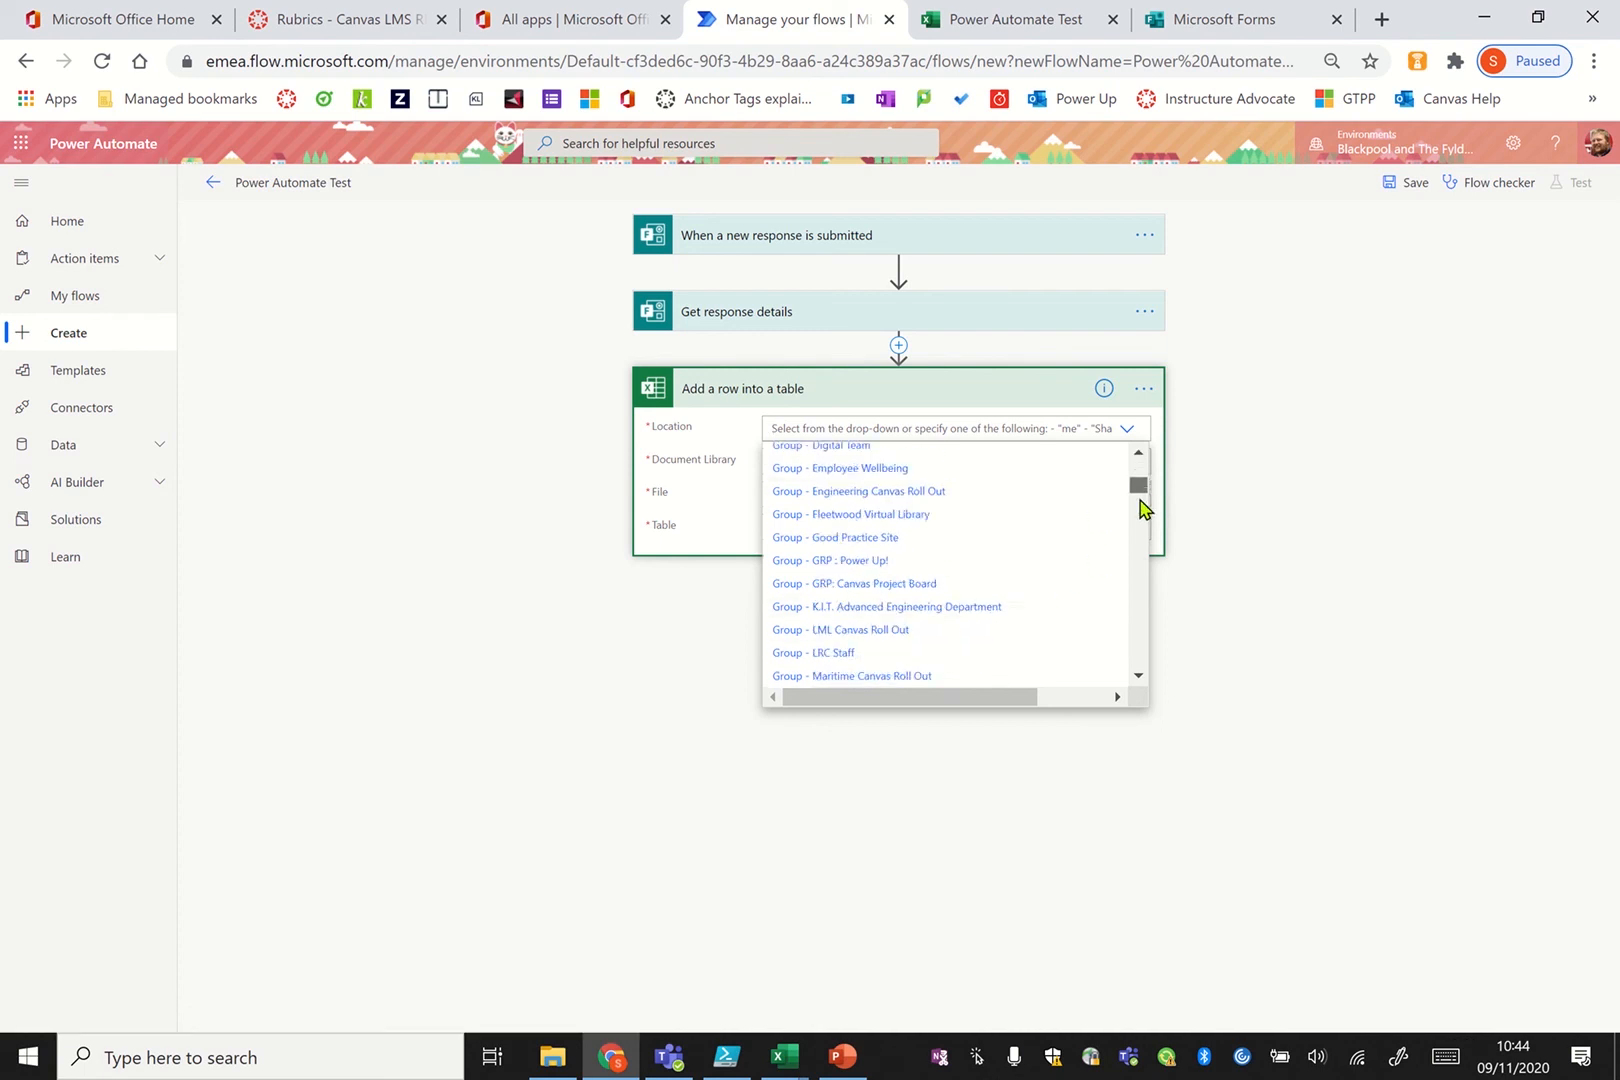
left_click_drag(1141, 508, 1138, 468)
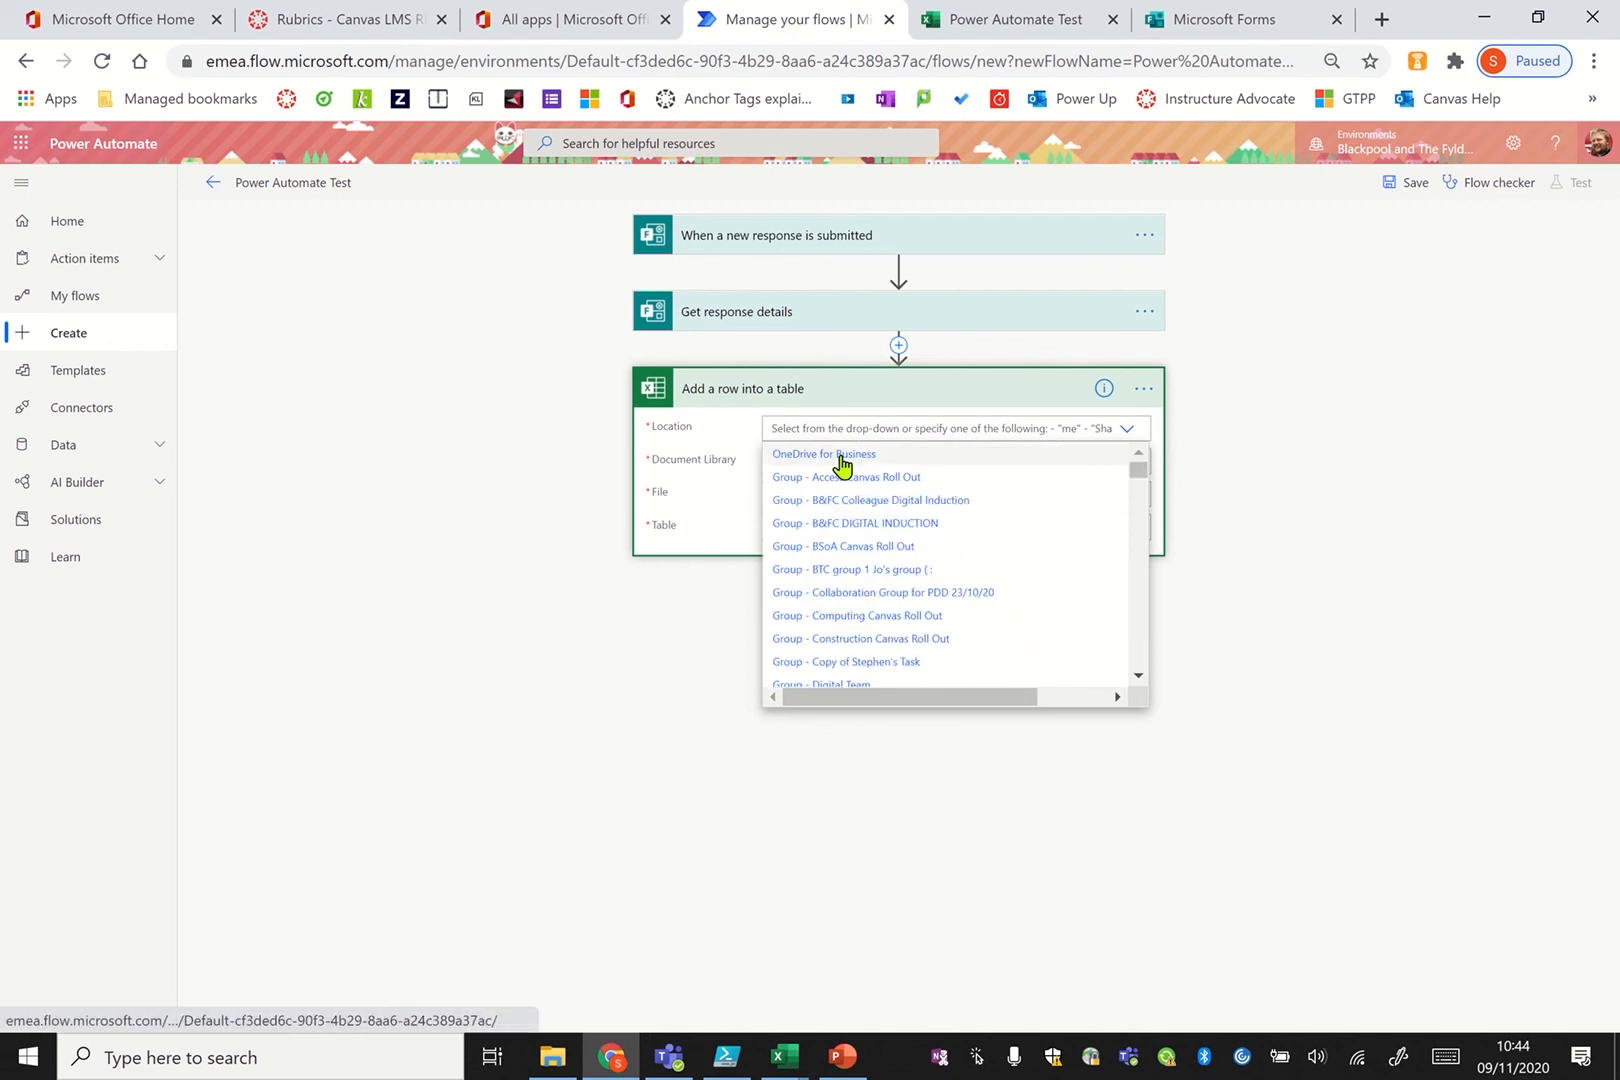
left_click(841, 458)
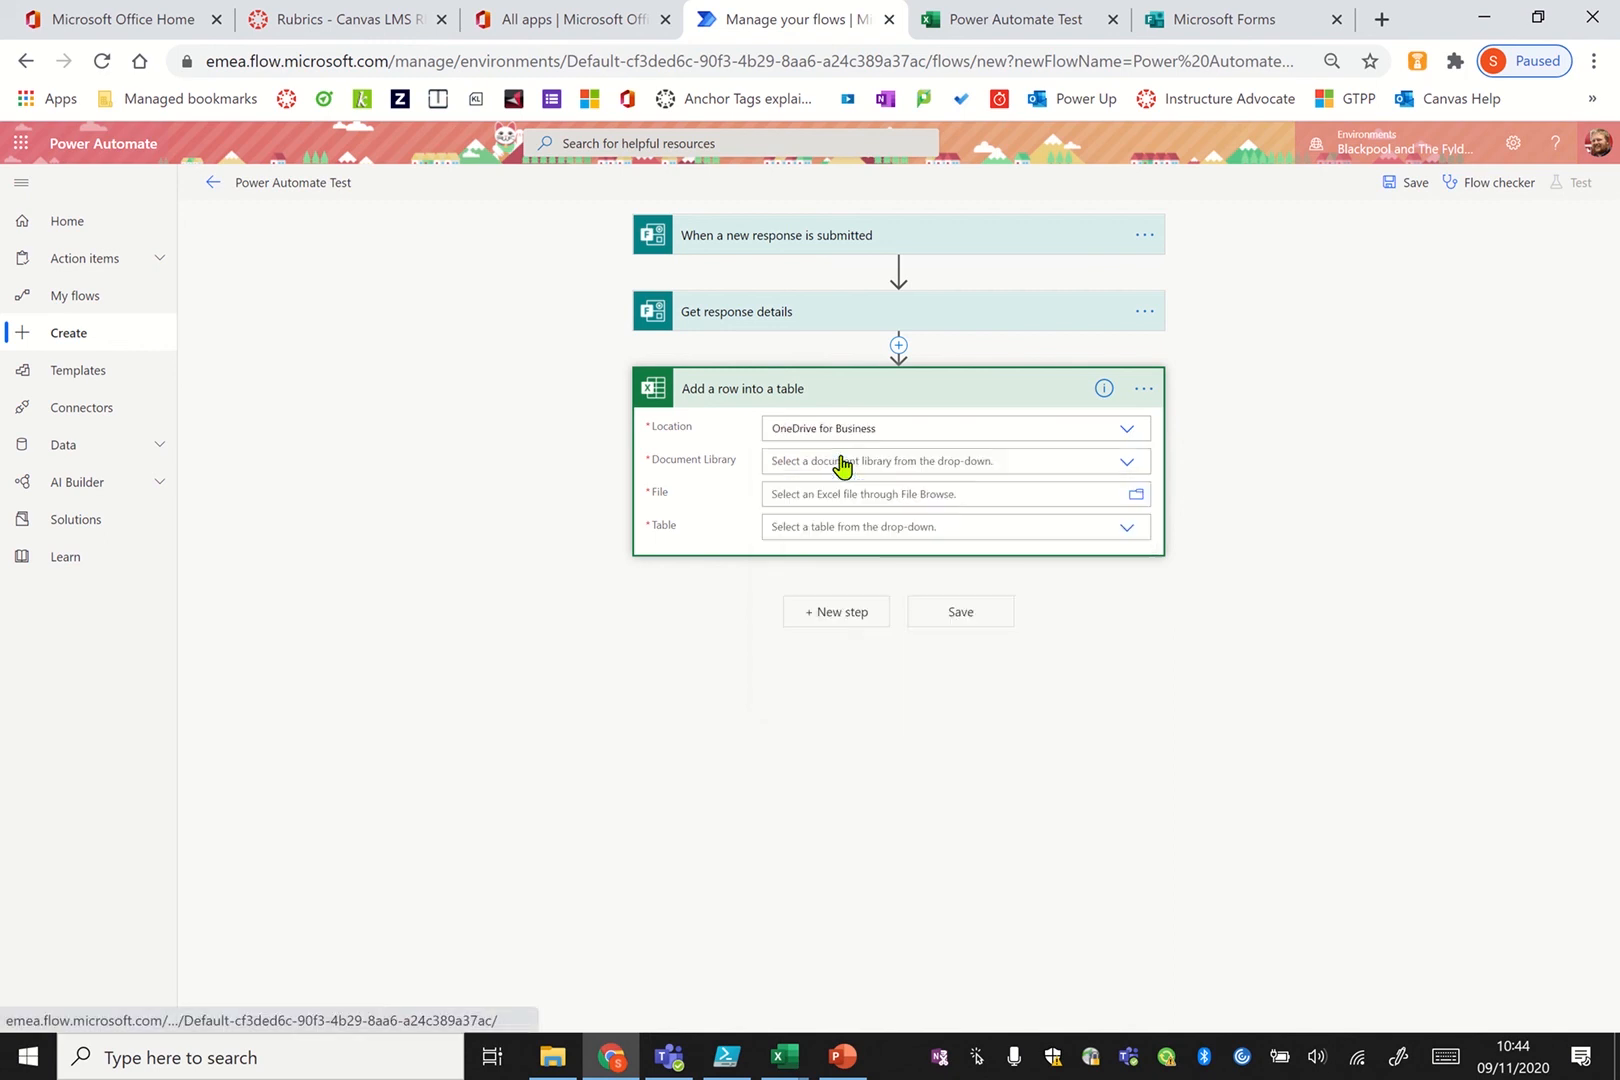
left_click(1130, 465)
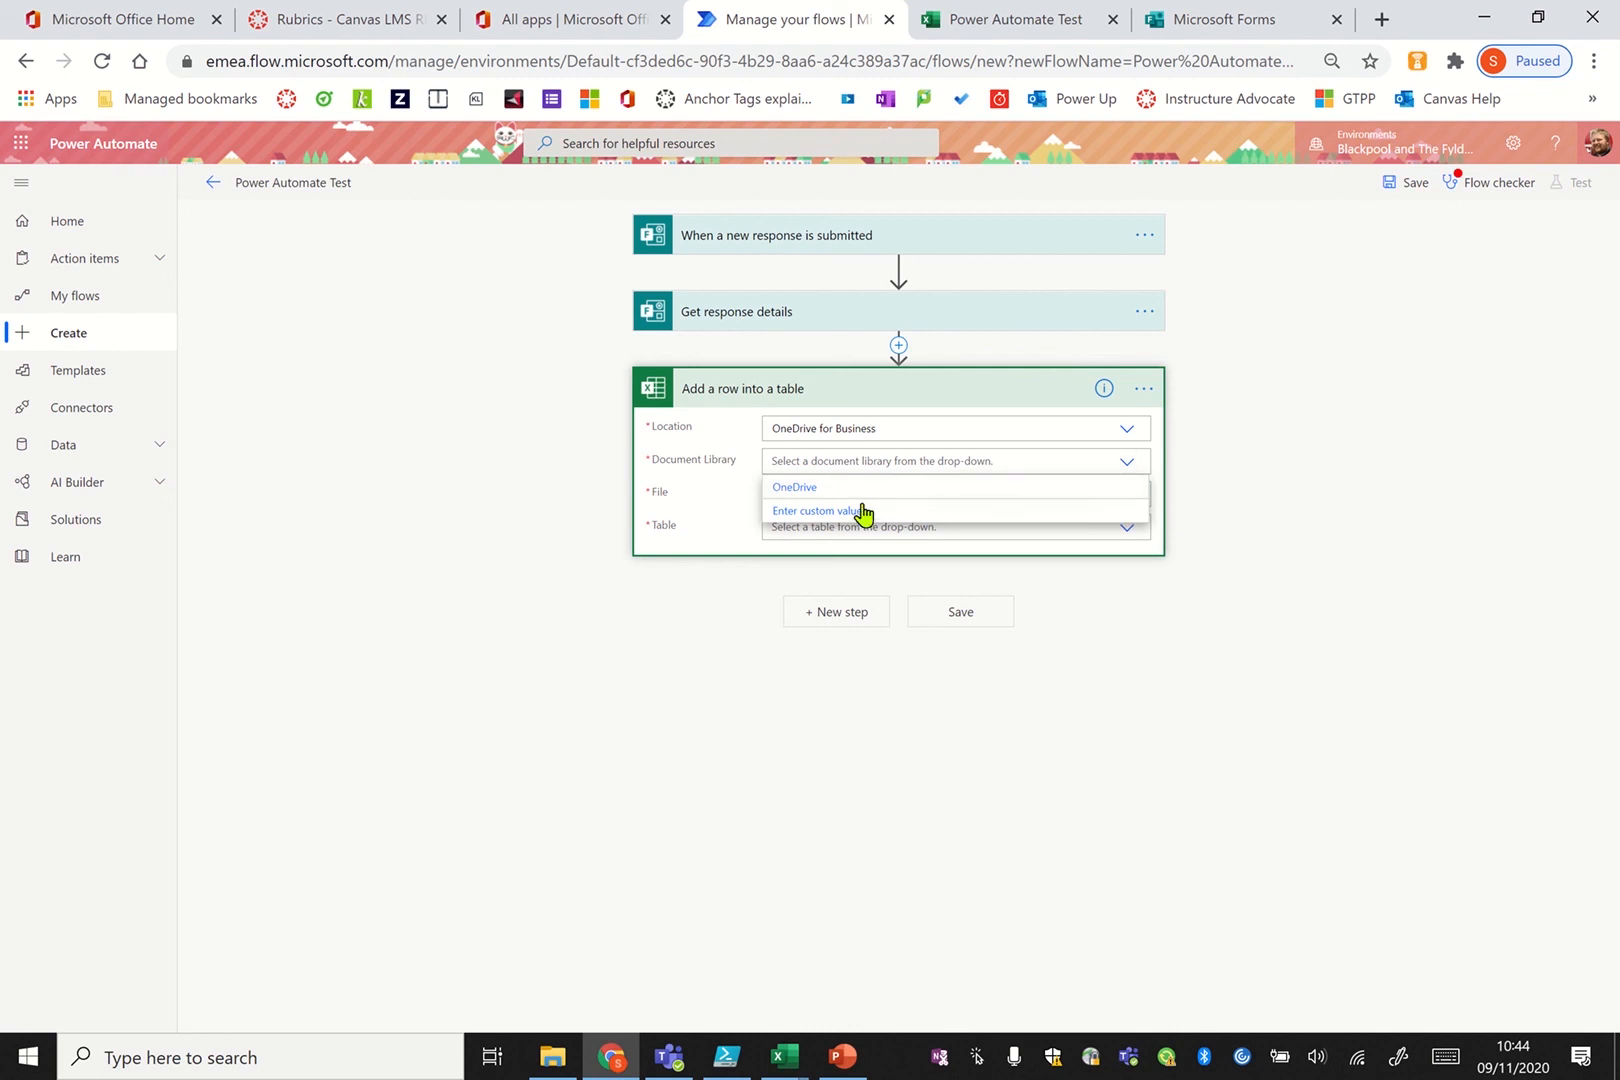
left_click(795, 488)
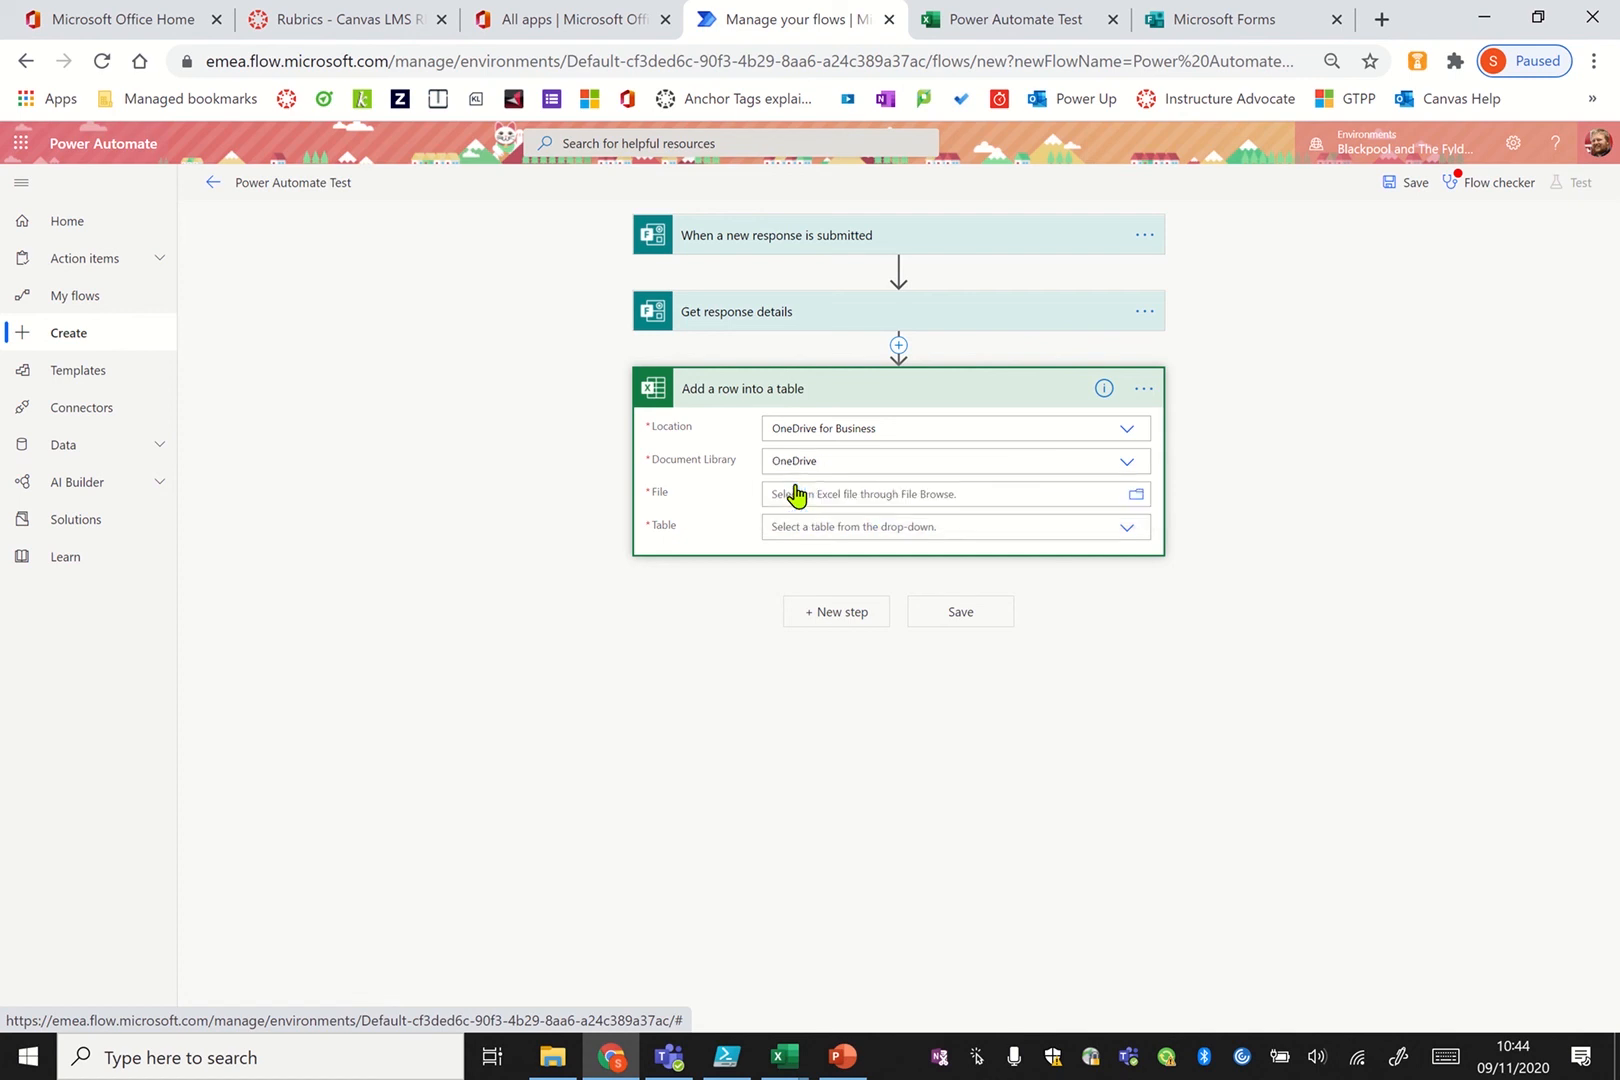
Choose the workbook Power Automate Test.xlsx as the Excel action's file and PATest as its table
left_click(1134, 496)
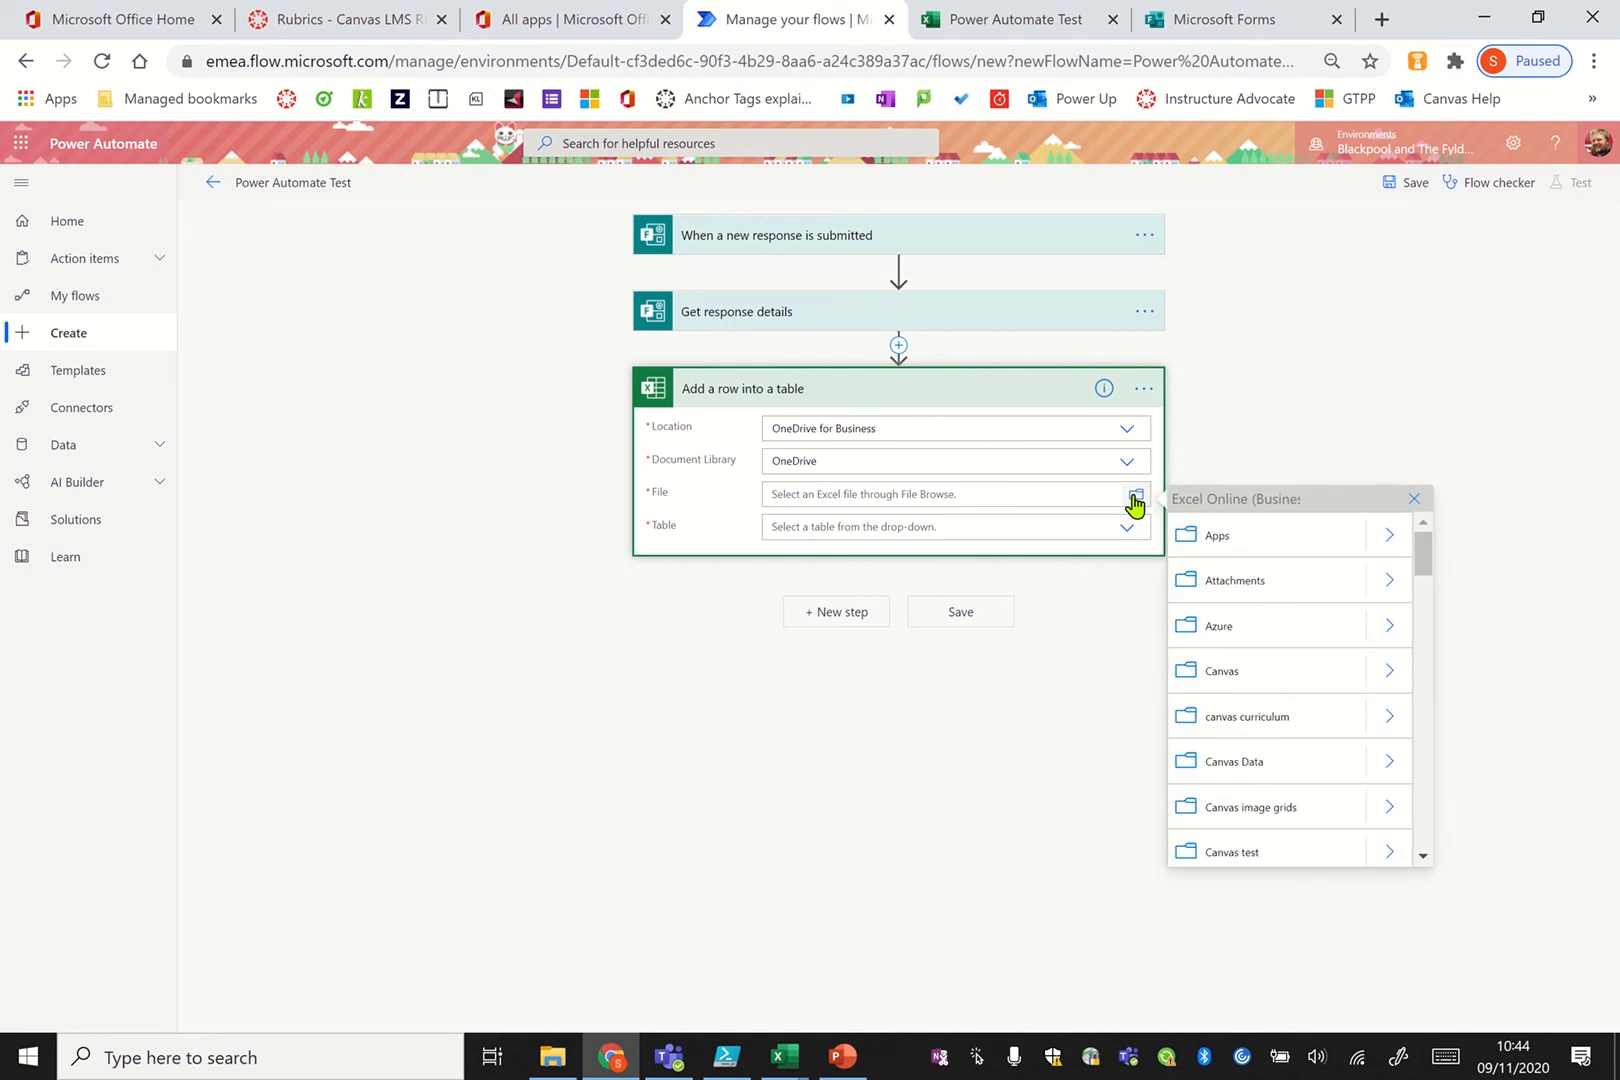
left_click_drag(1432, 560, 1428, 803)
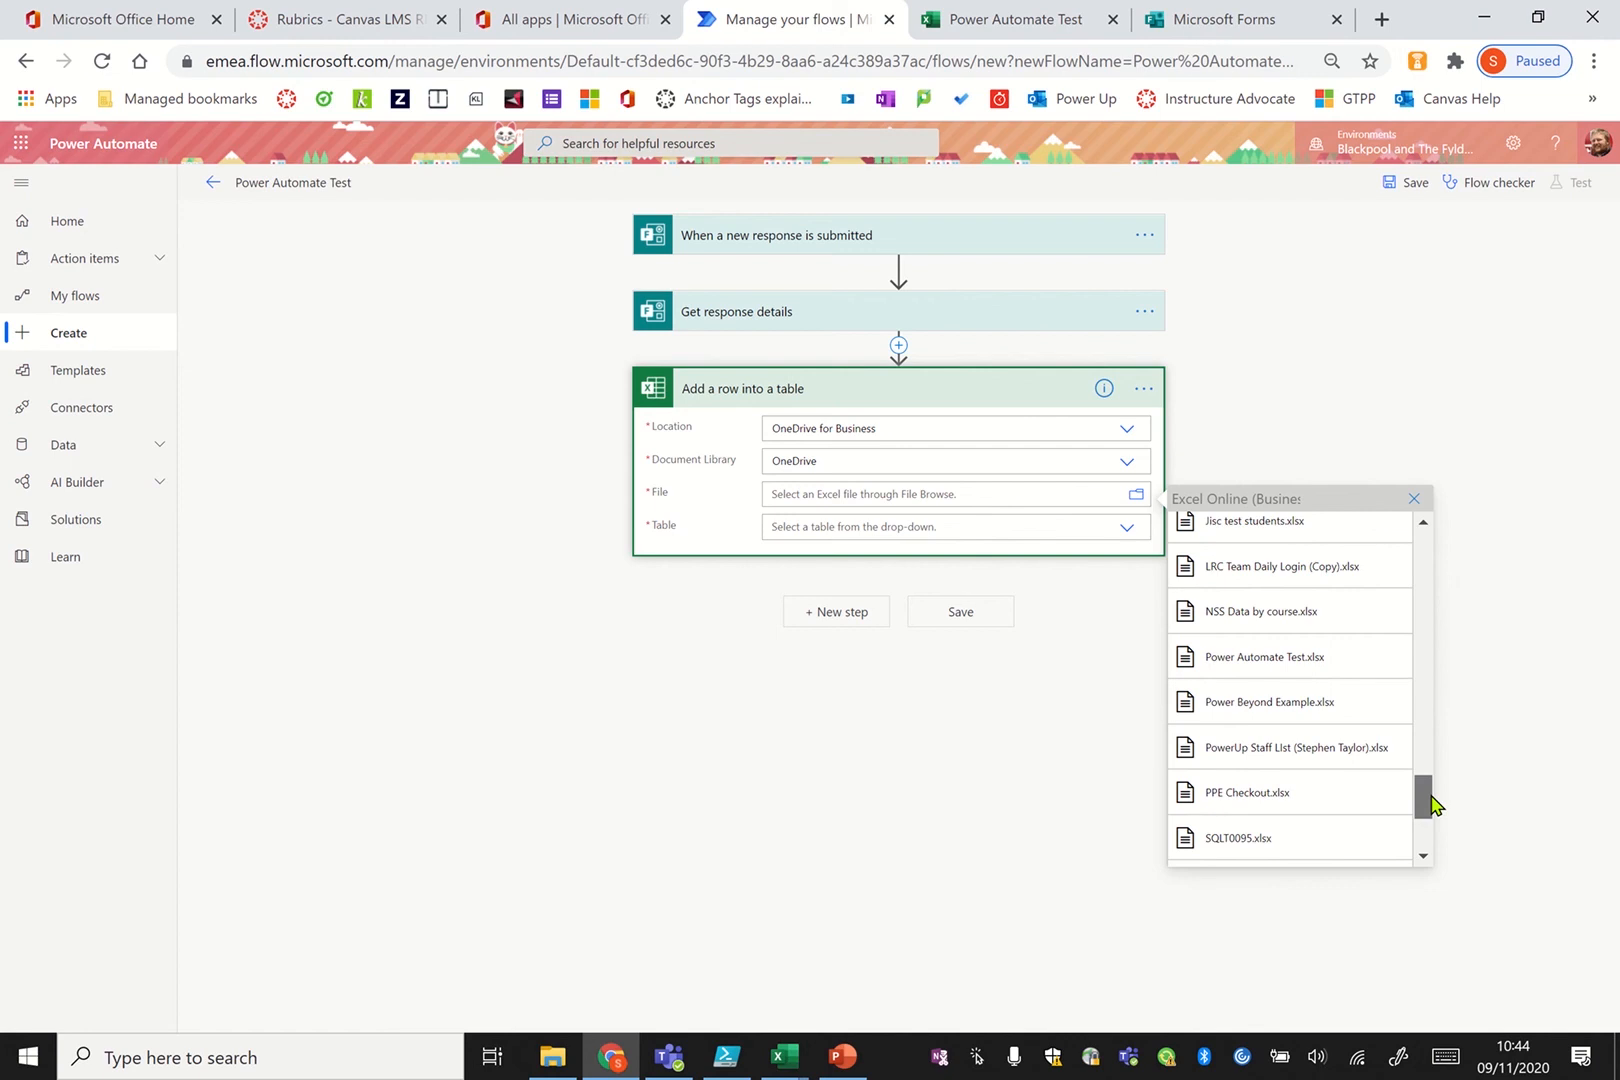
left_click(1222, 665)
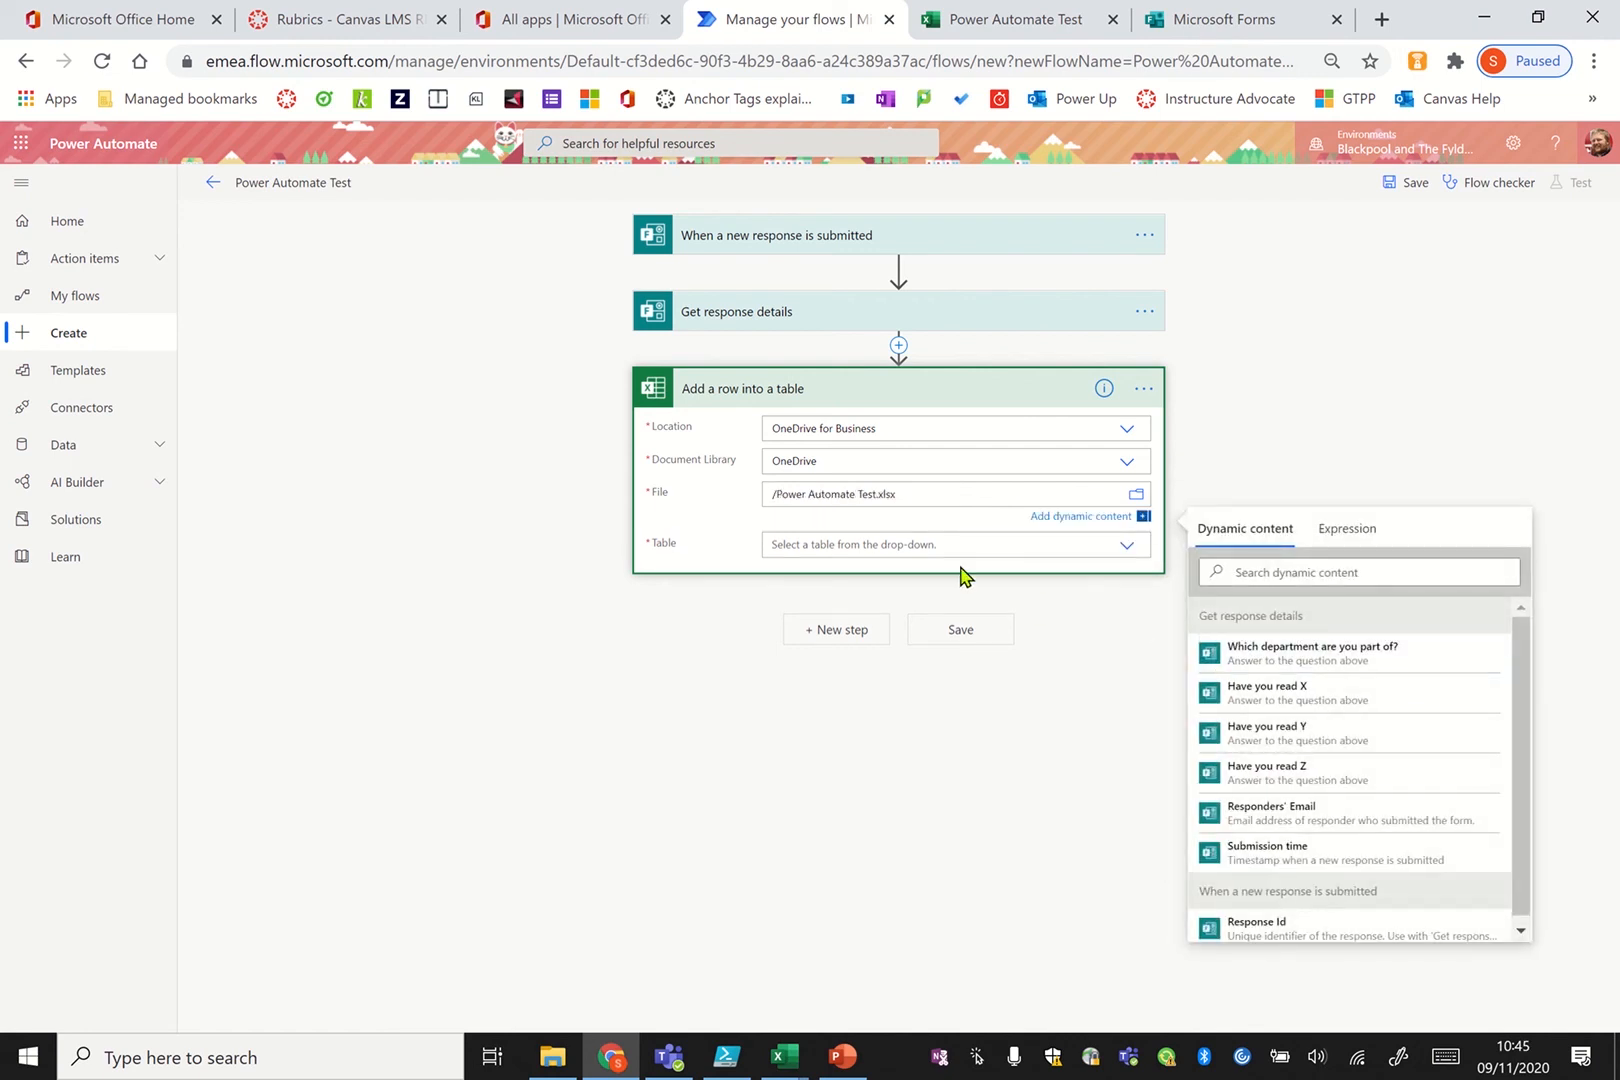
left_click(901, 543)
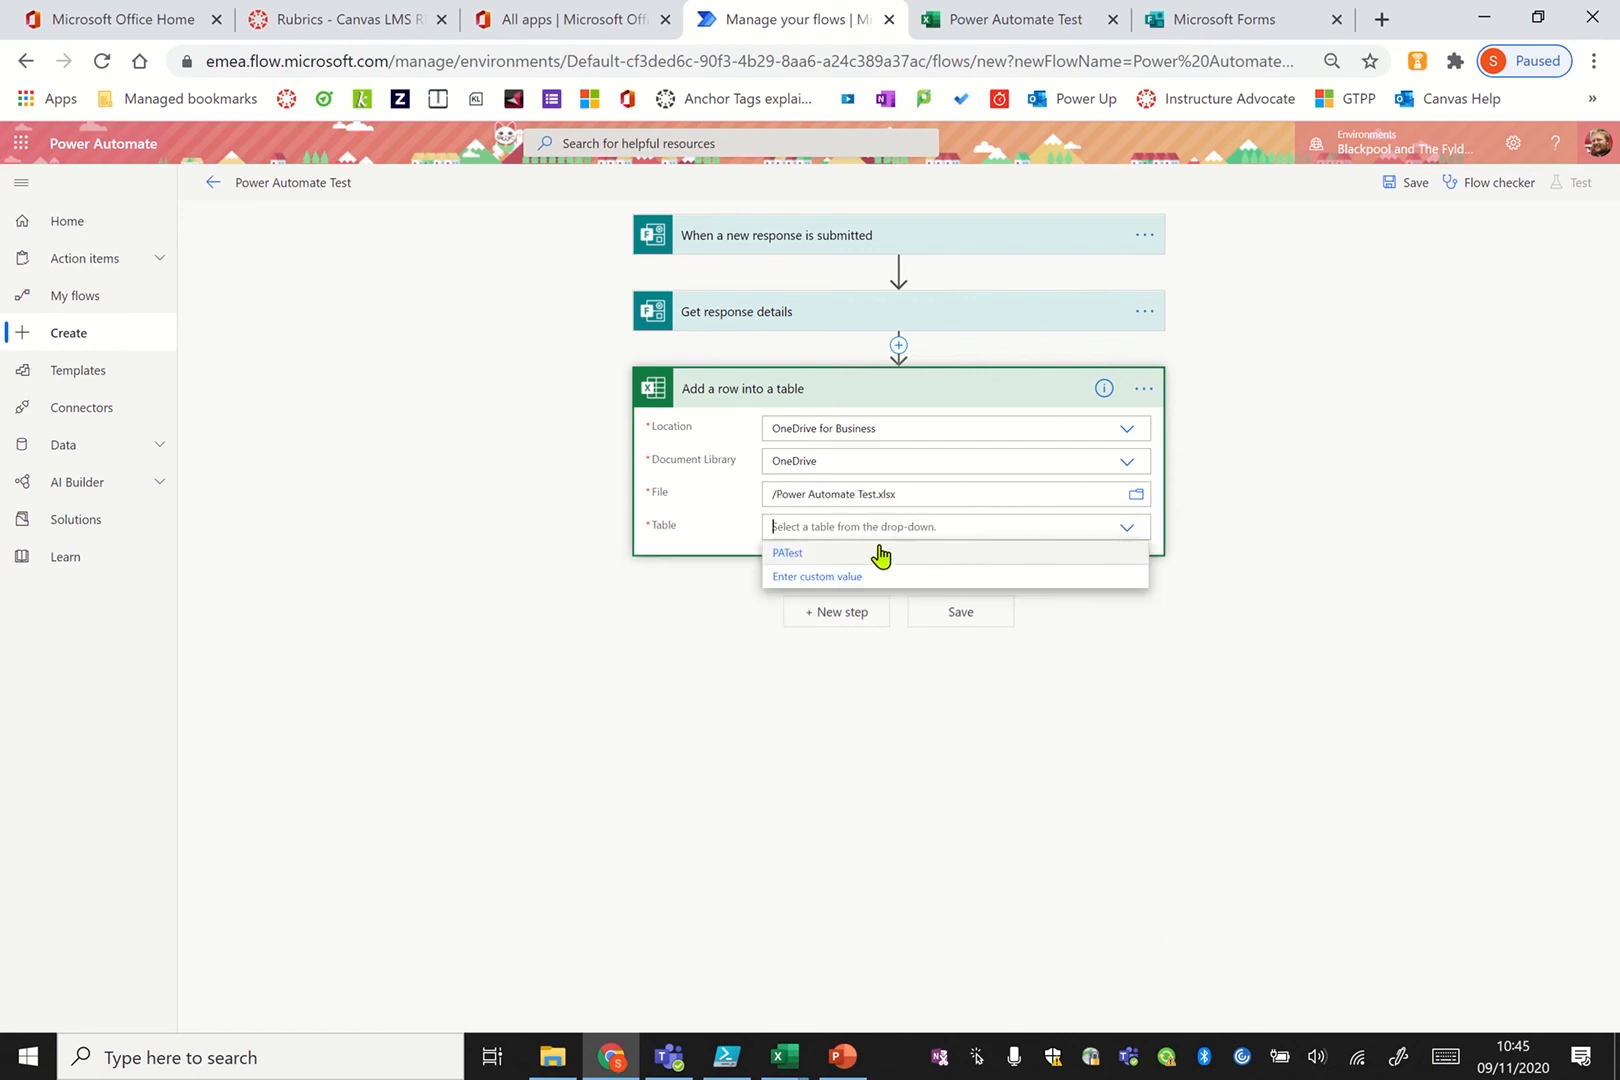
left_click(784, 556)
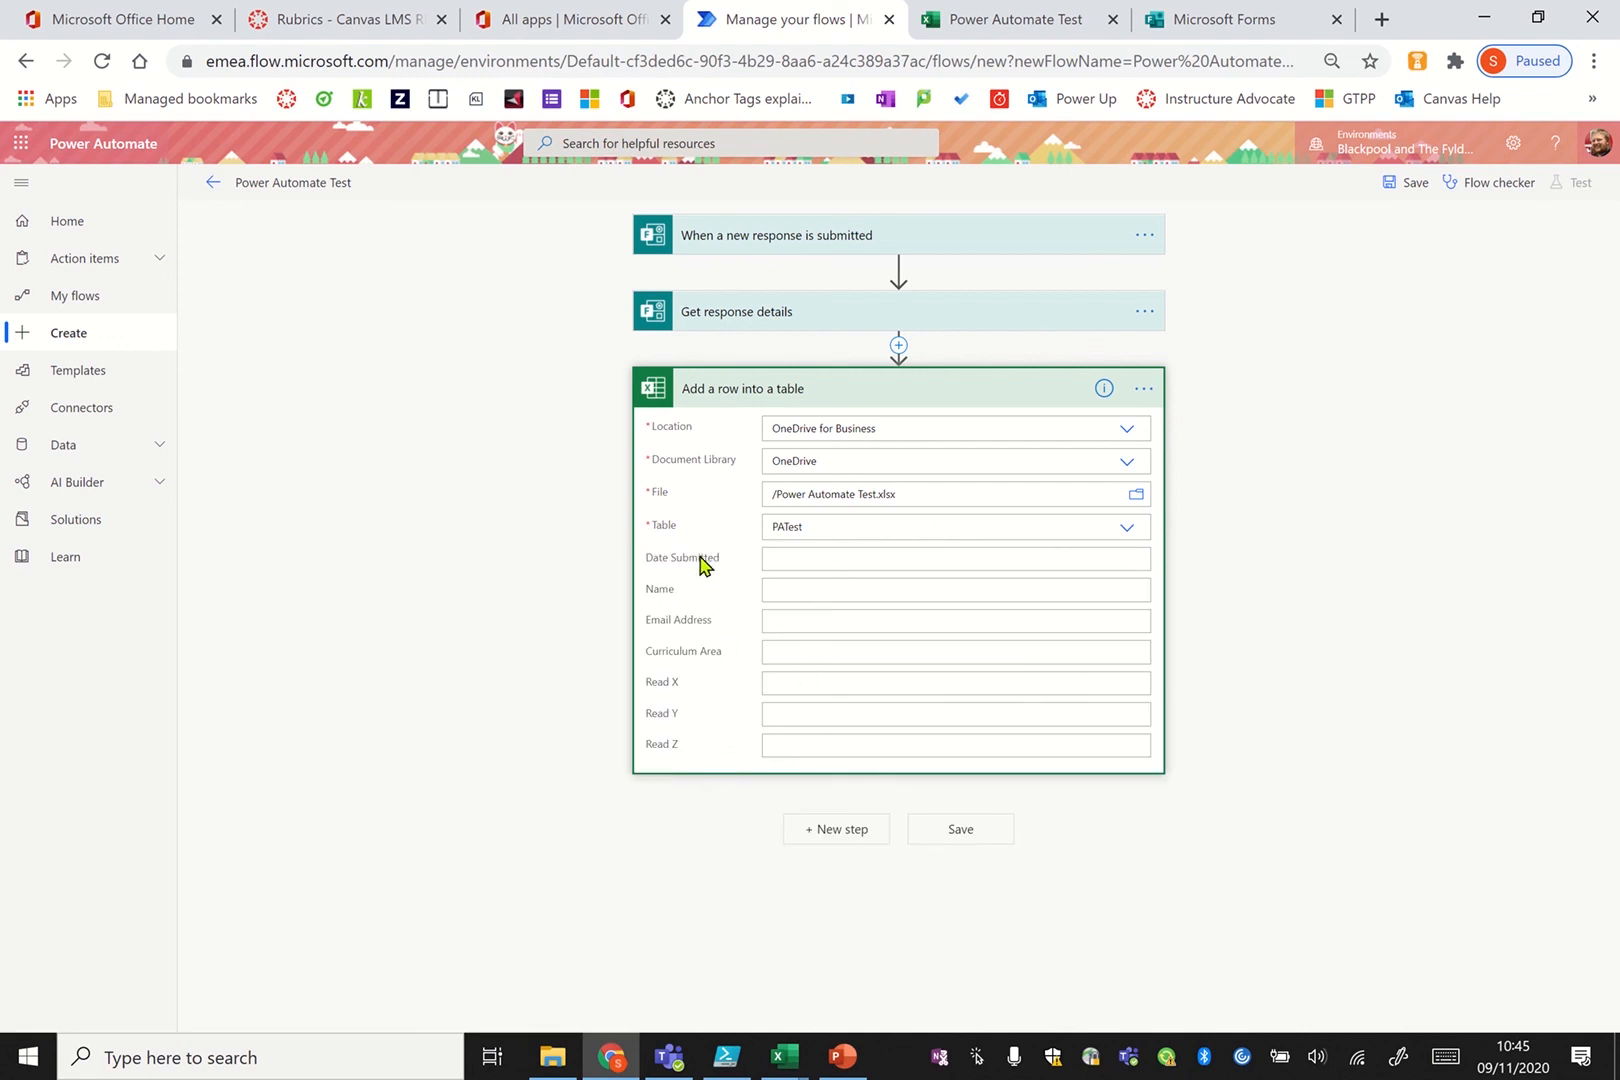
Map Date Submitted to Submission time, Email Address to Responders' Email, and Curriculum Area to "Which department are you part of?" in the Excel action
left_click(780, 559)
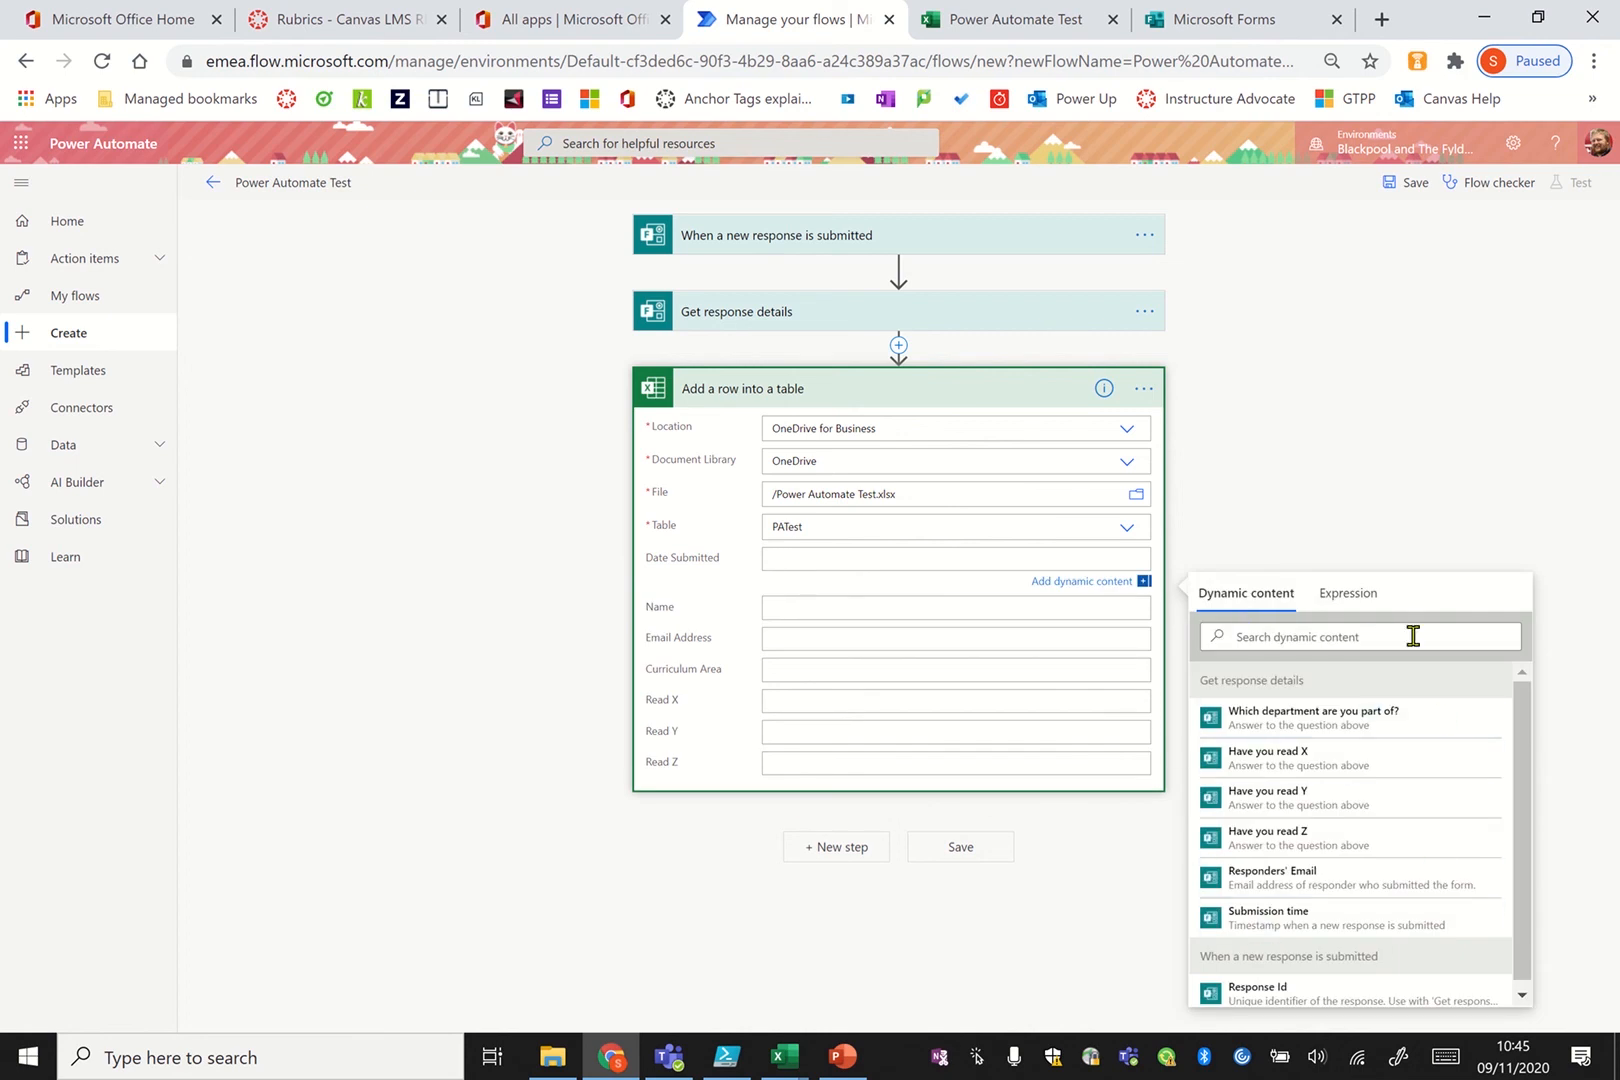
left_click(1258, 918)
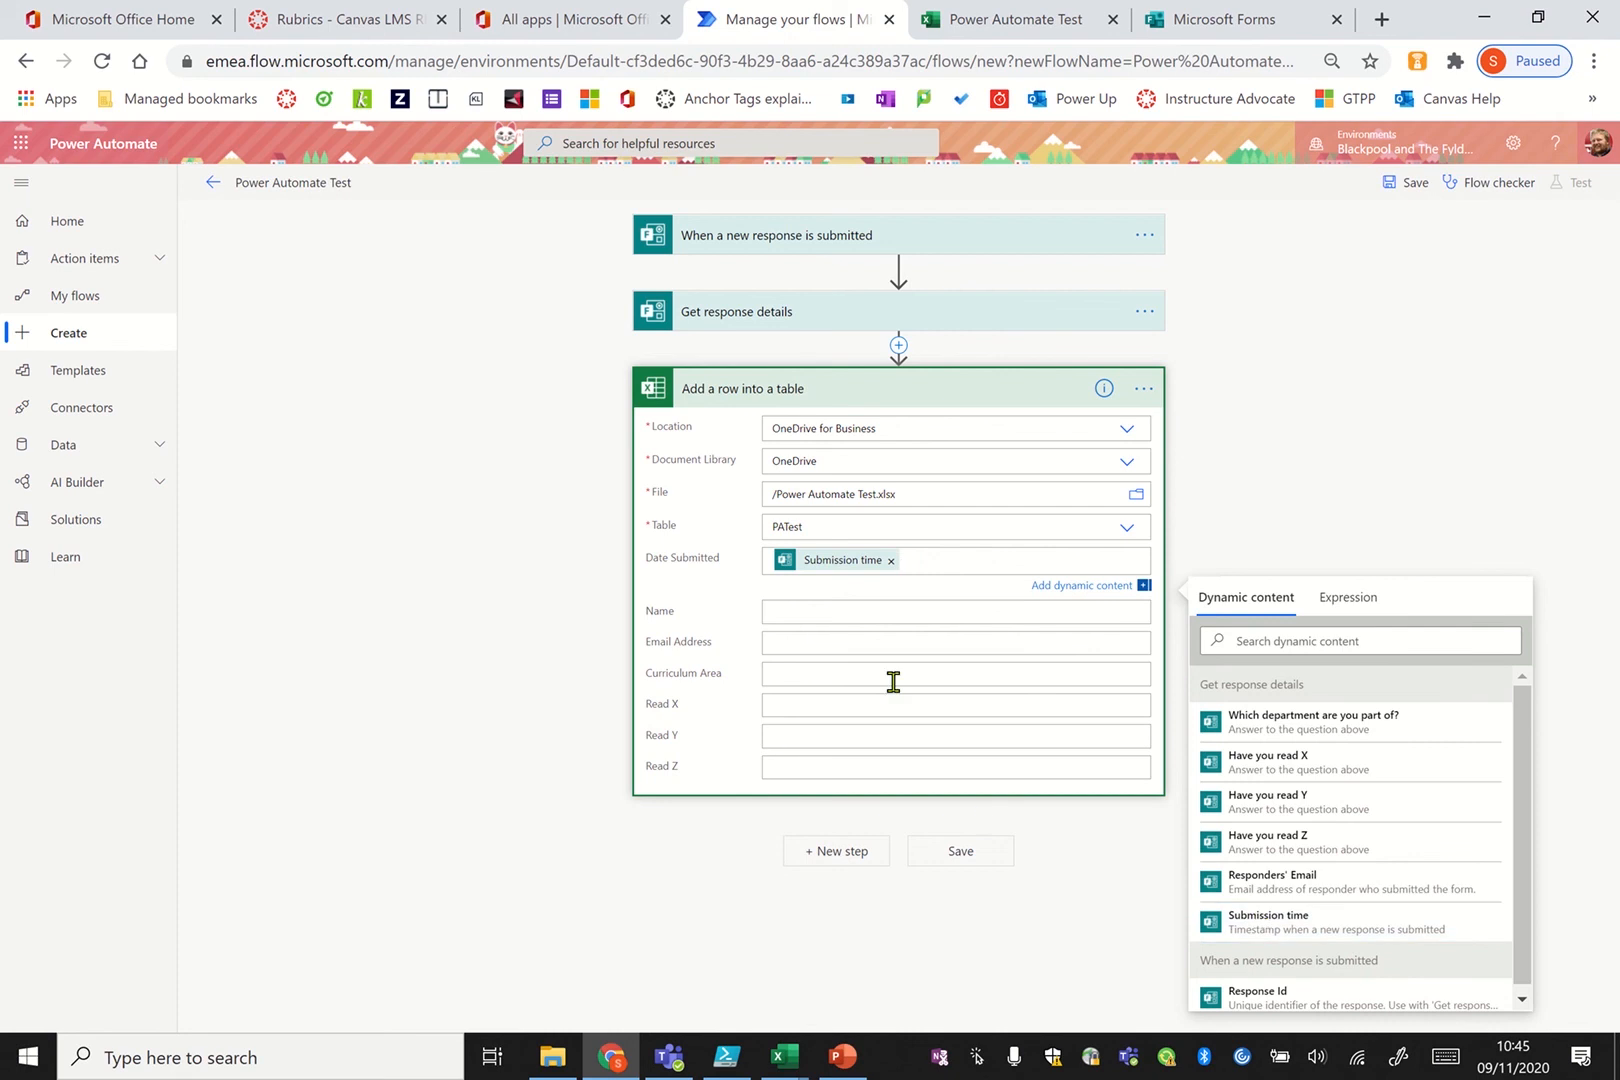
left_click(844, 641)
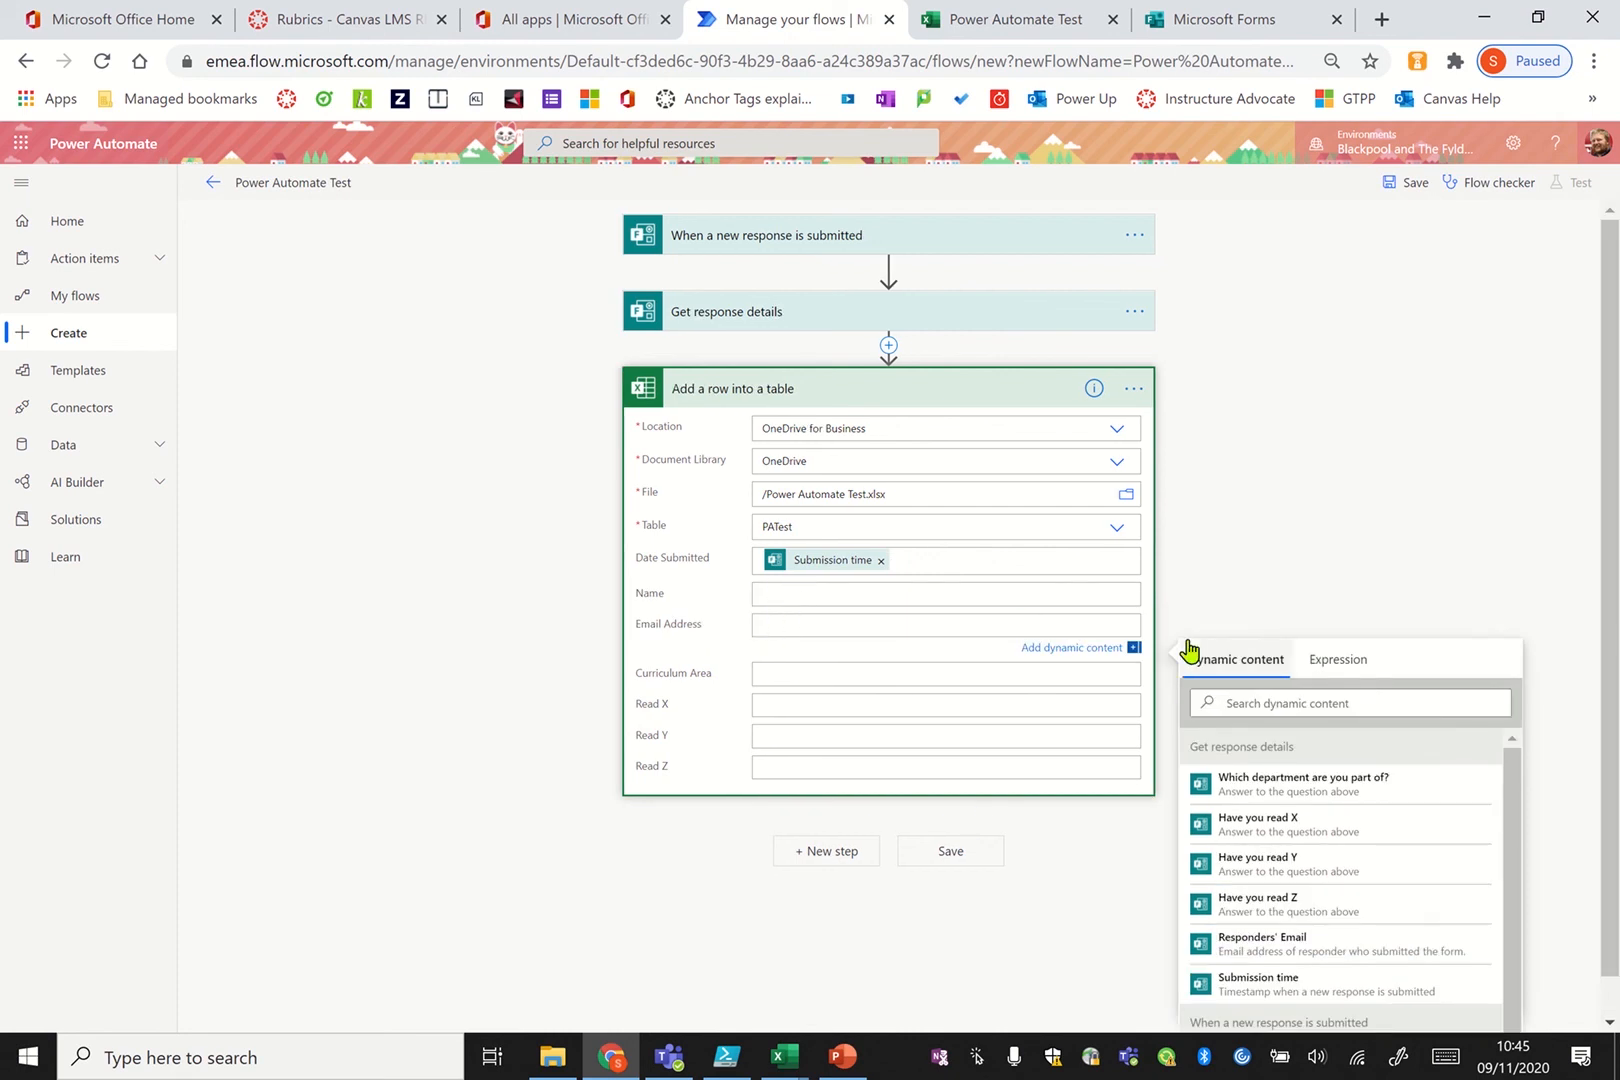
left_click(1258, 958)
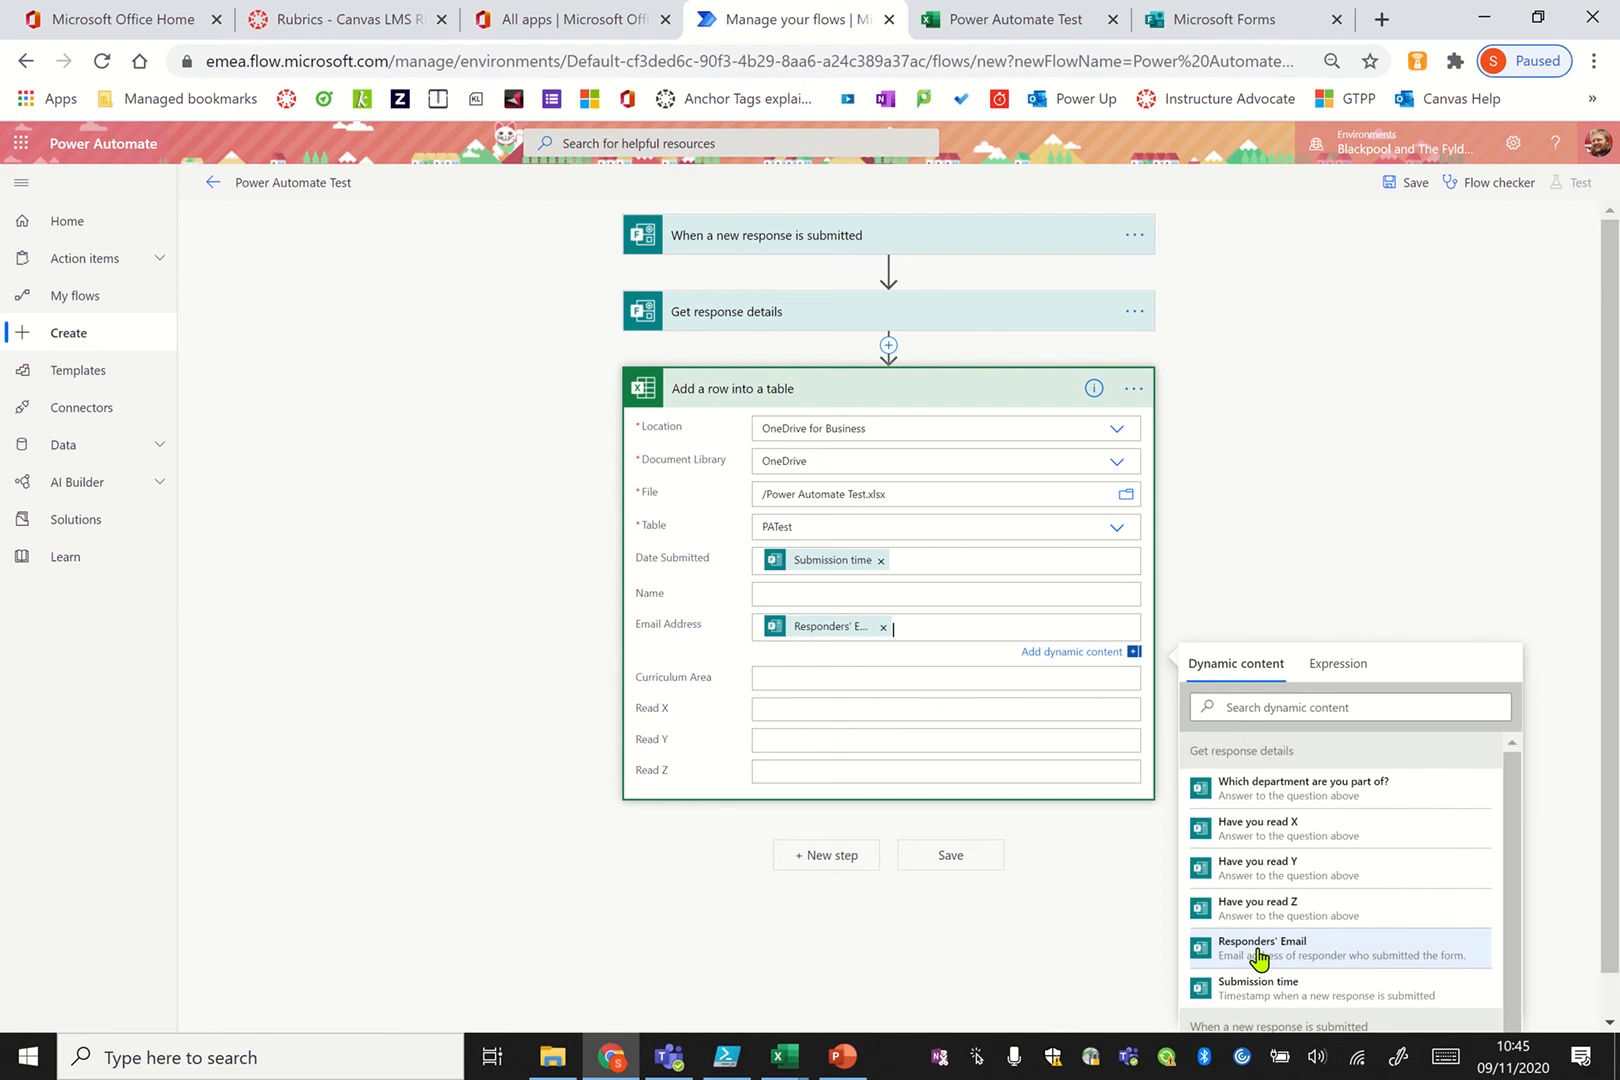
left_click(784, 680)
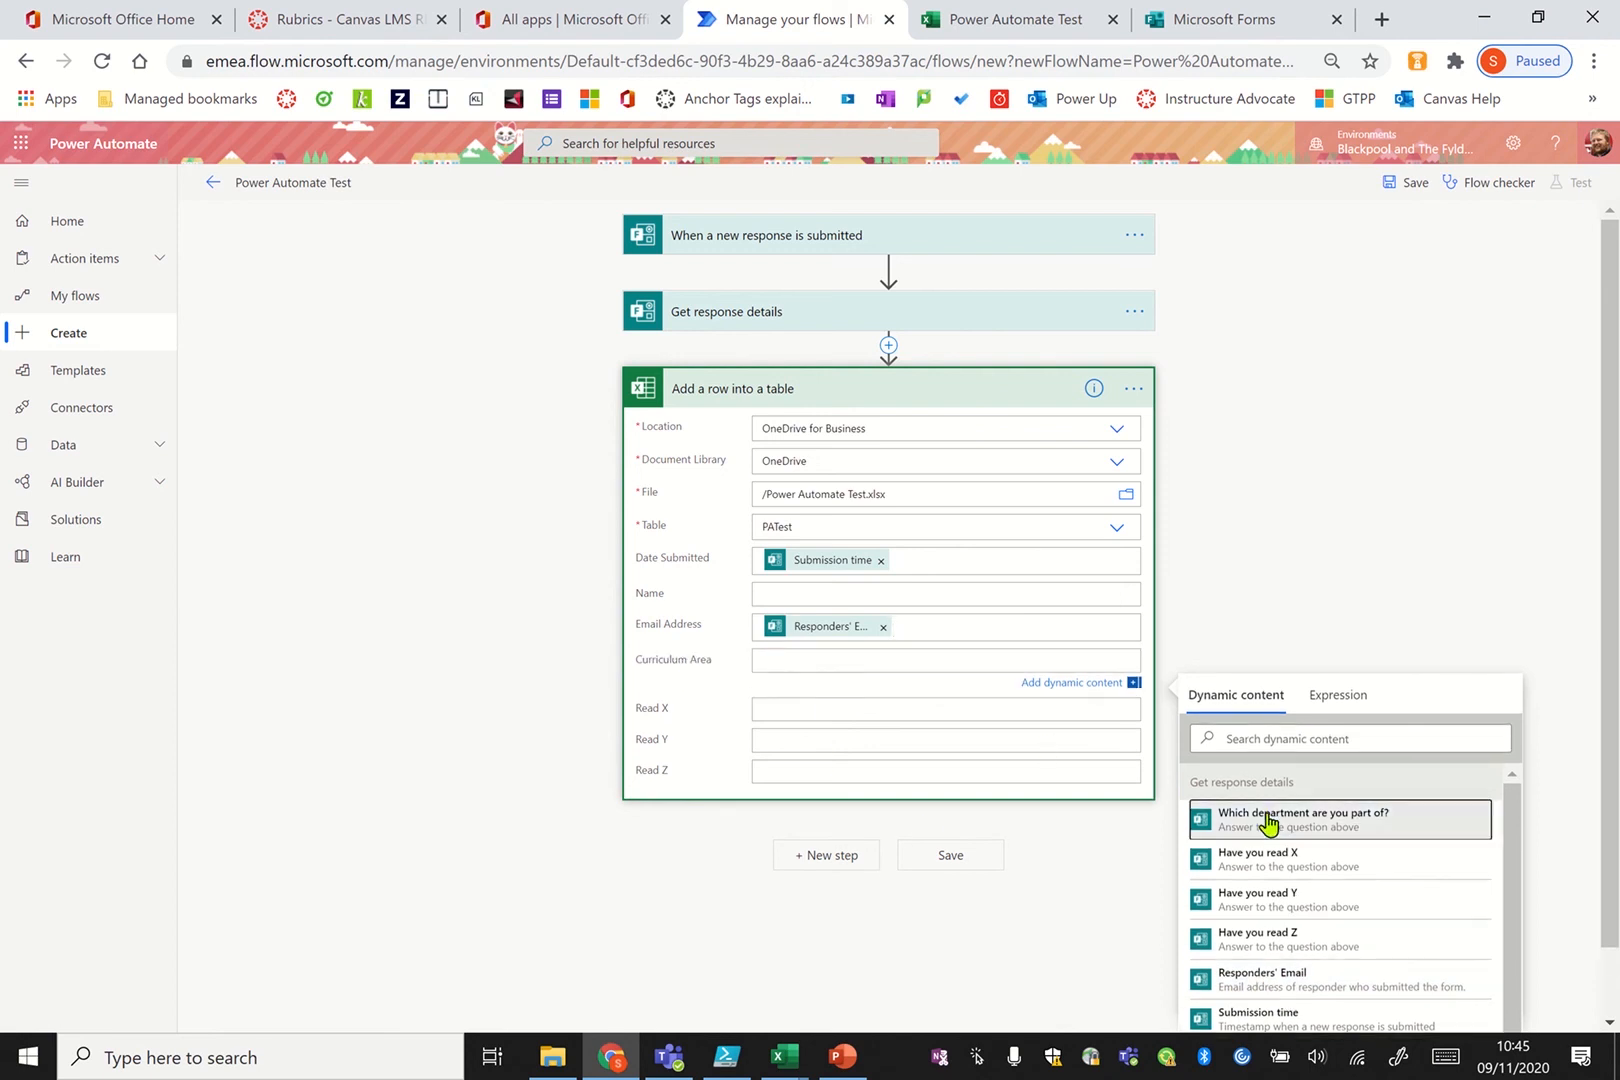
left_click(1268, 826)
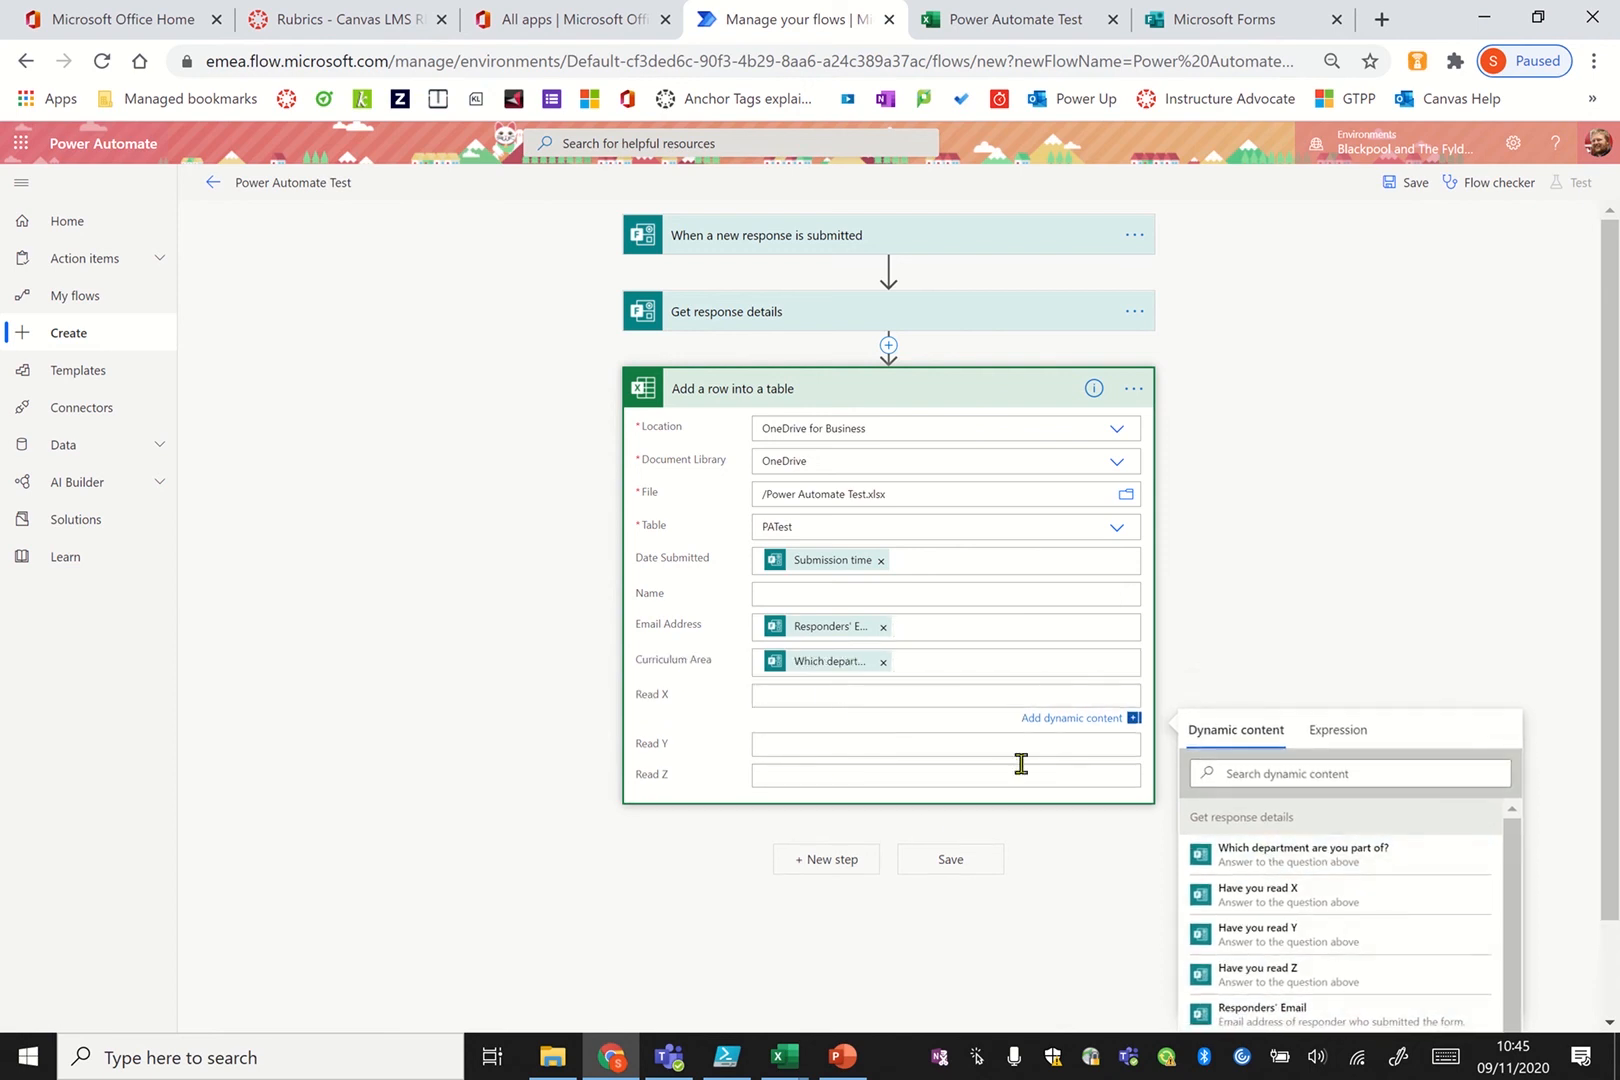
Map the Read X, Read Y and Read Z columns to the matching "Have you read X", "Have you read Y" and "Have you read Z" answers
left_click(1258, 895)
left_click(877, 745)
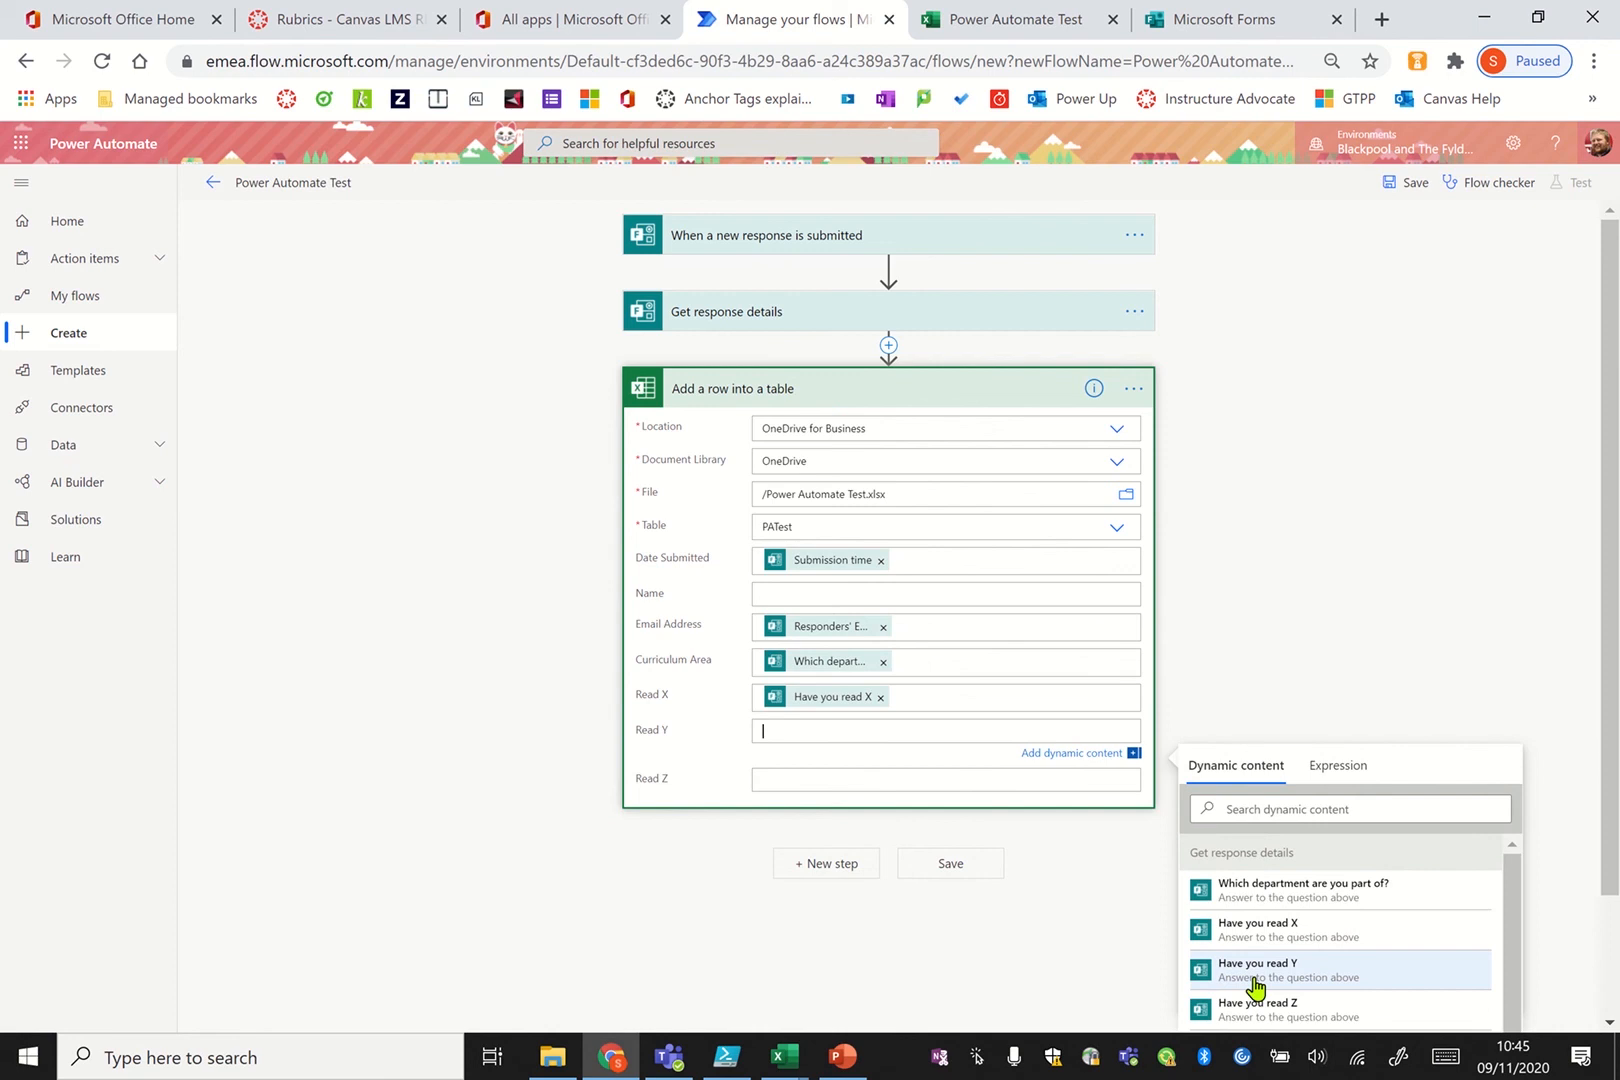
left_click(1258, 972)
scroll(1500, 860, "down", 2)
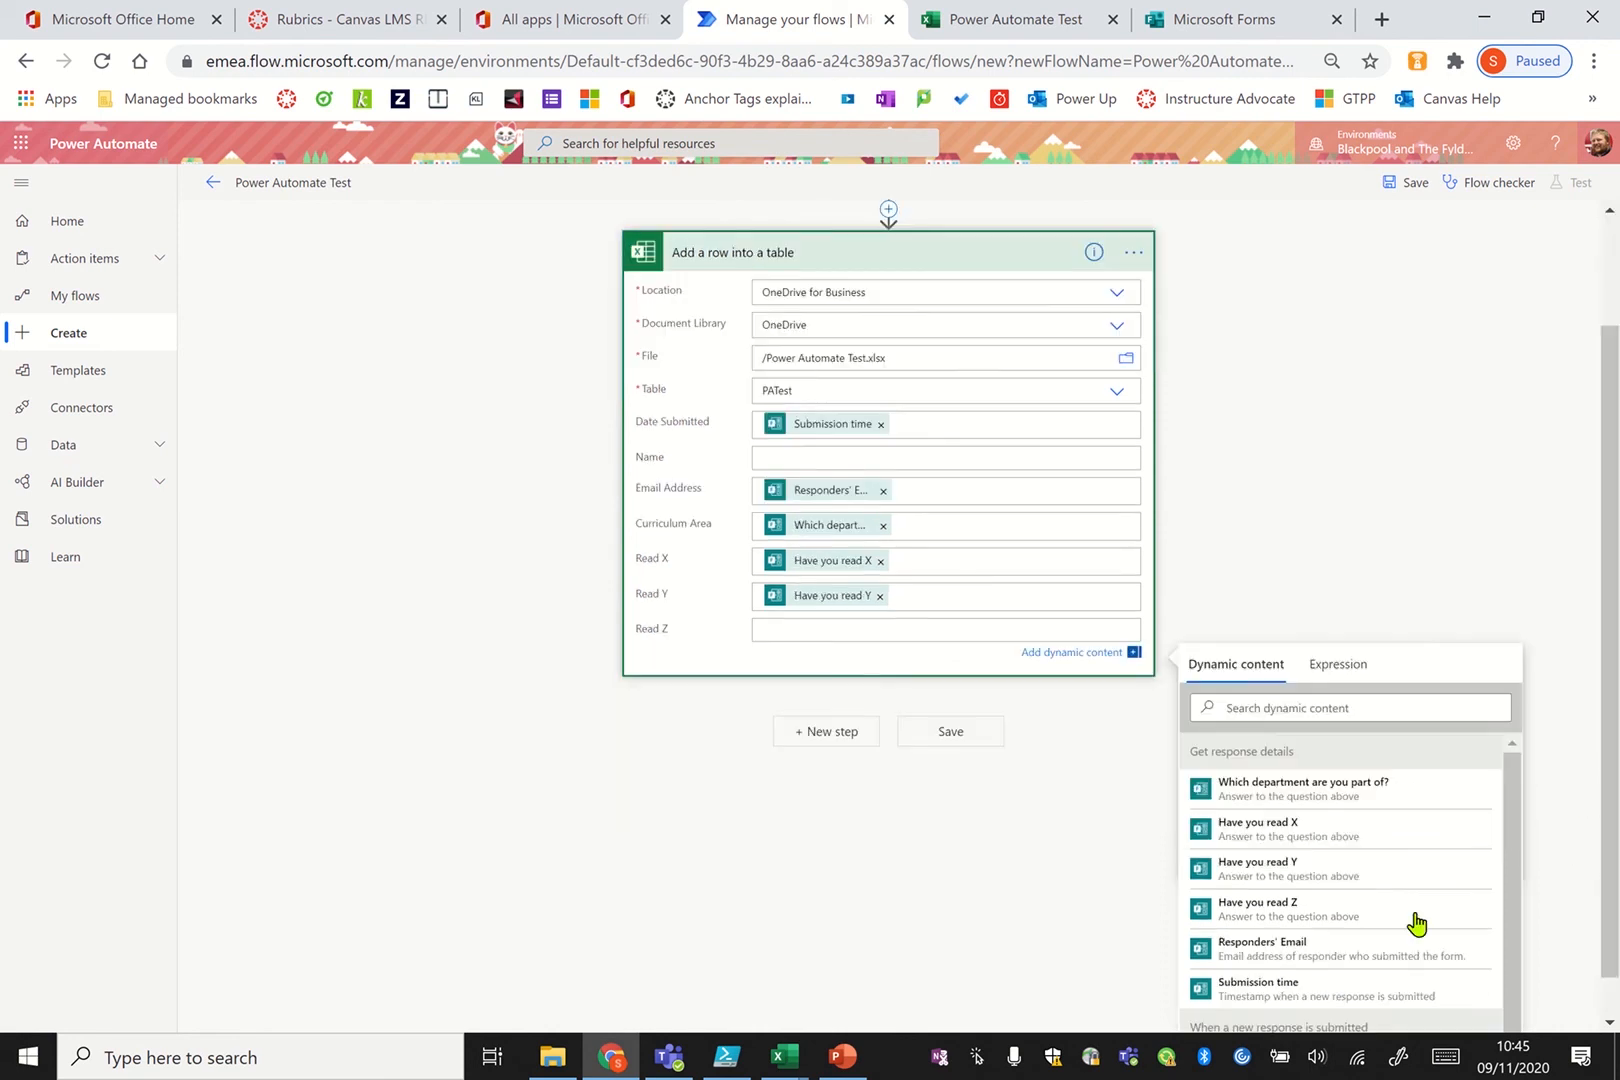
left_click(1303, 912)
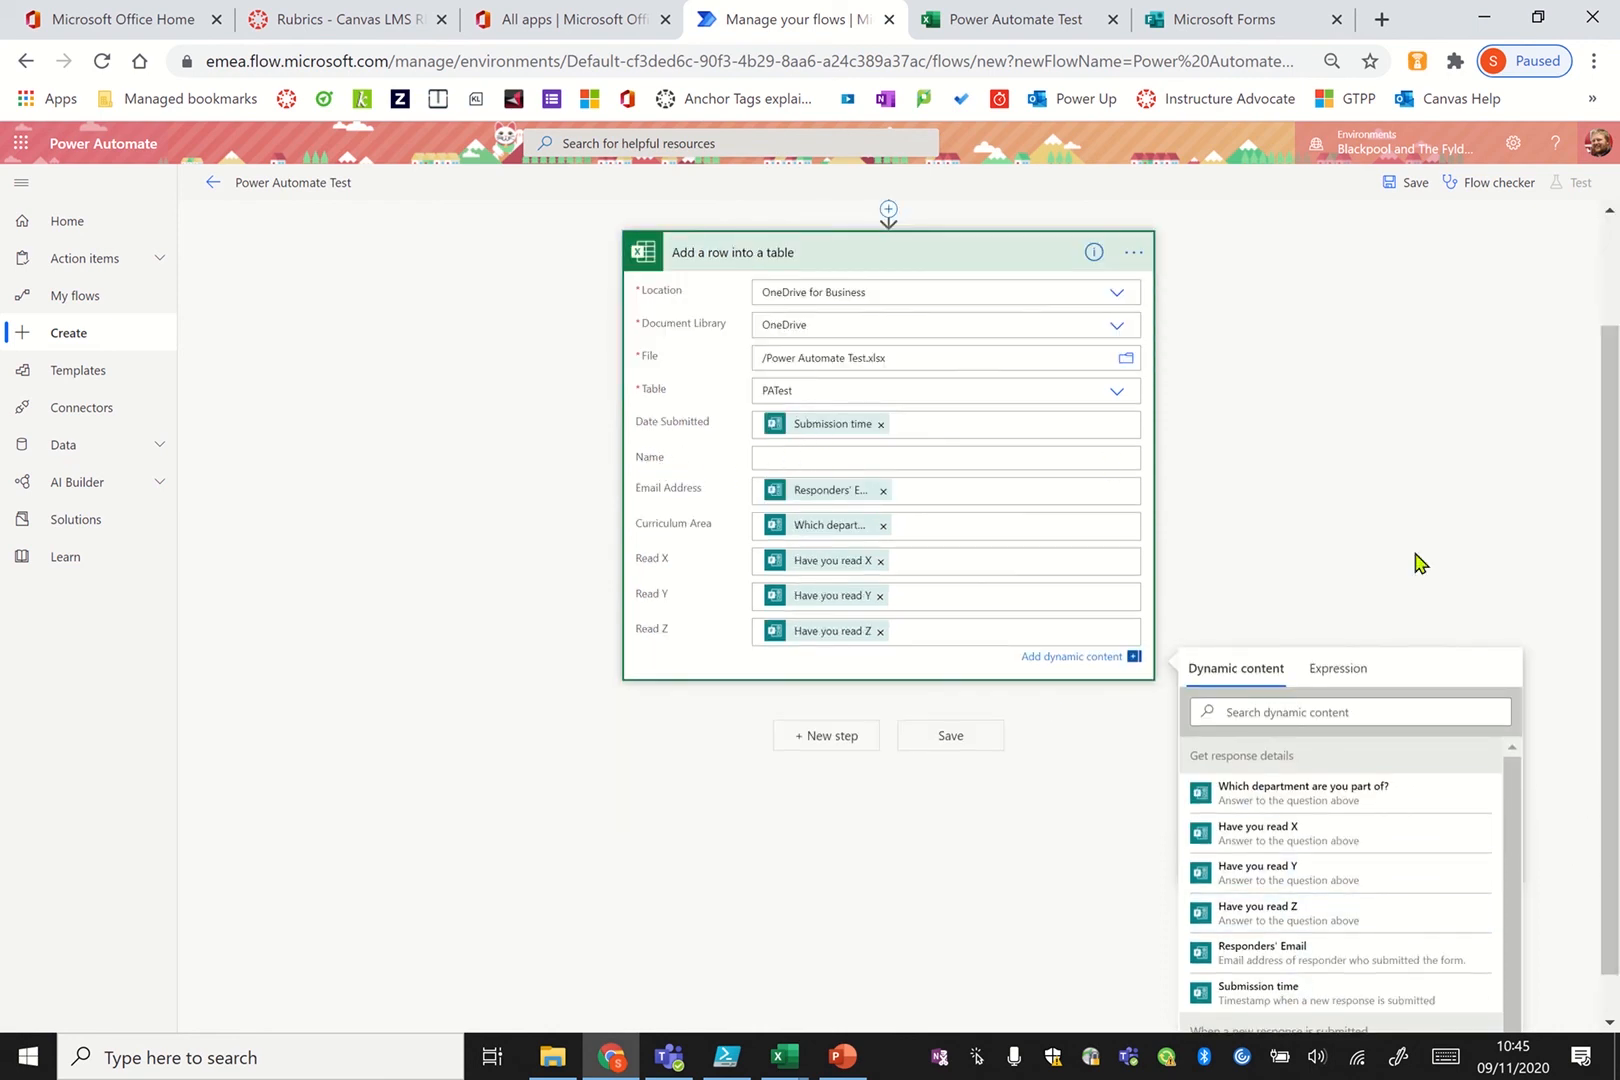
Insert the Office 365 Users action "Get user profile (V2)" after Get response details and set its User (UPN) to Responders' Email
scroll(1615, 553, "up", 2)
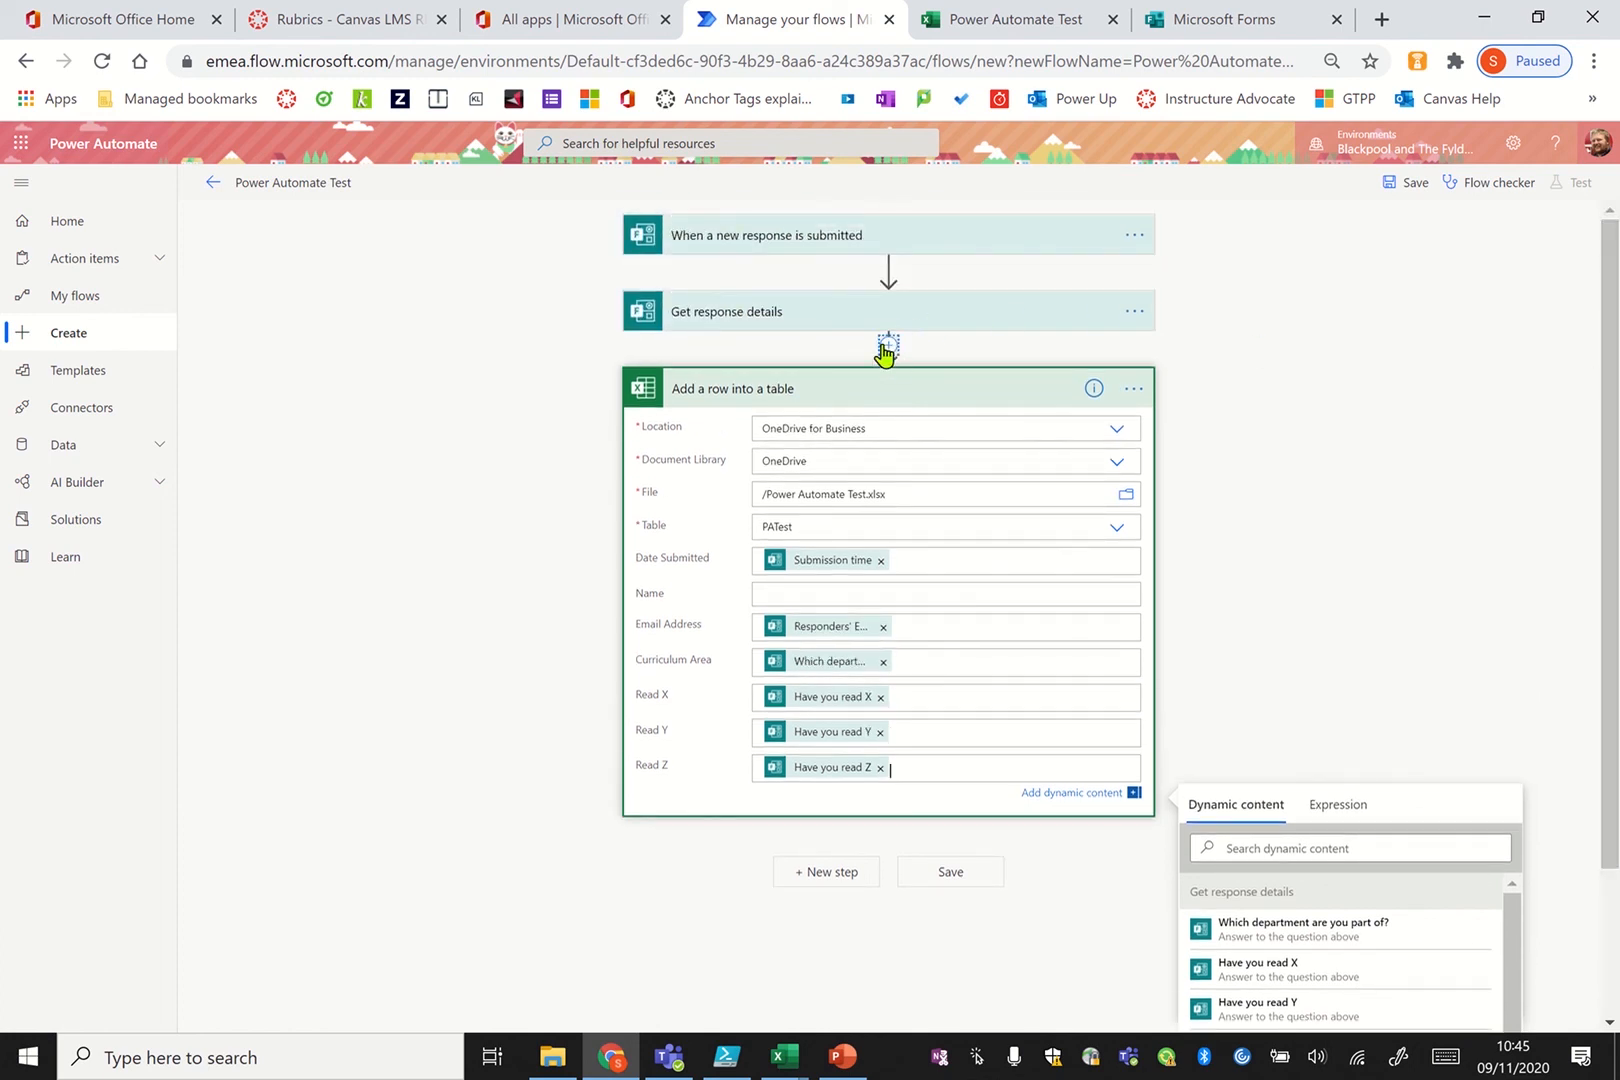
left_click(888, 350)
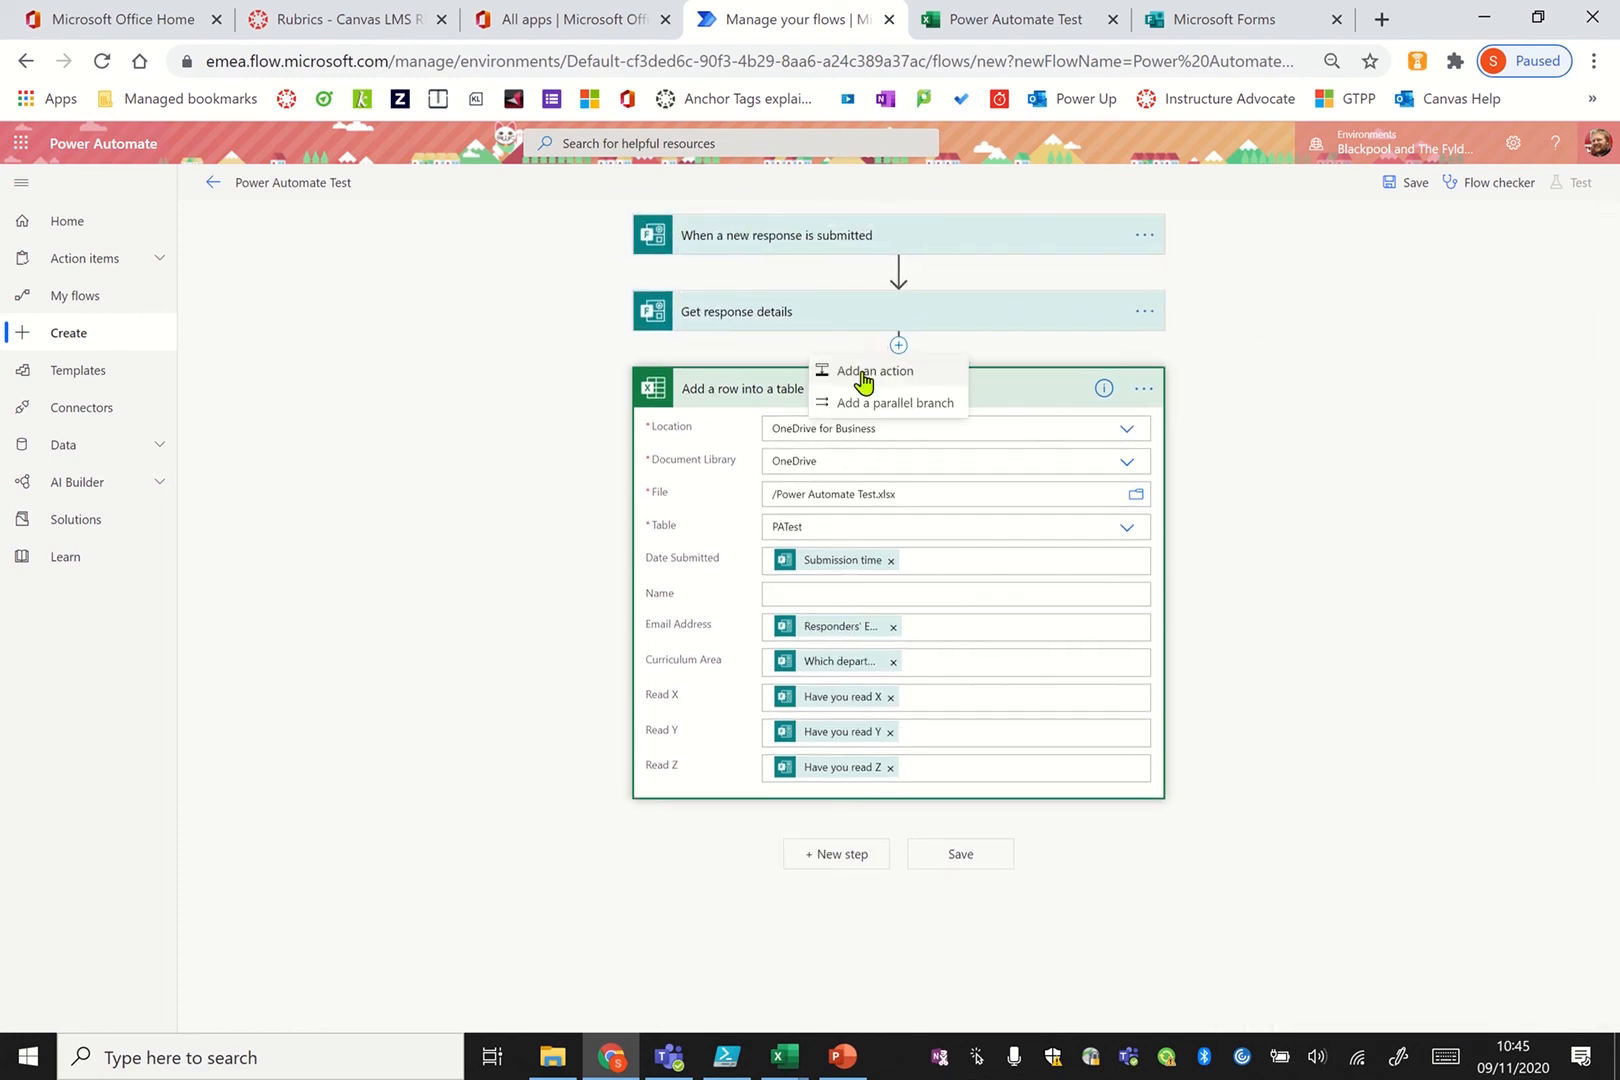
left_click(858, 372)
type("user")
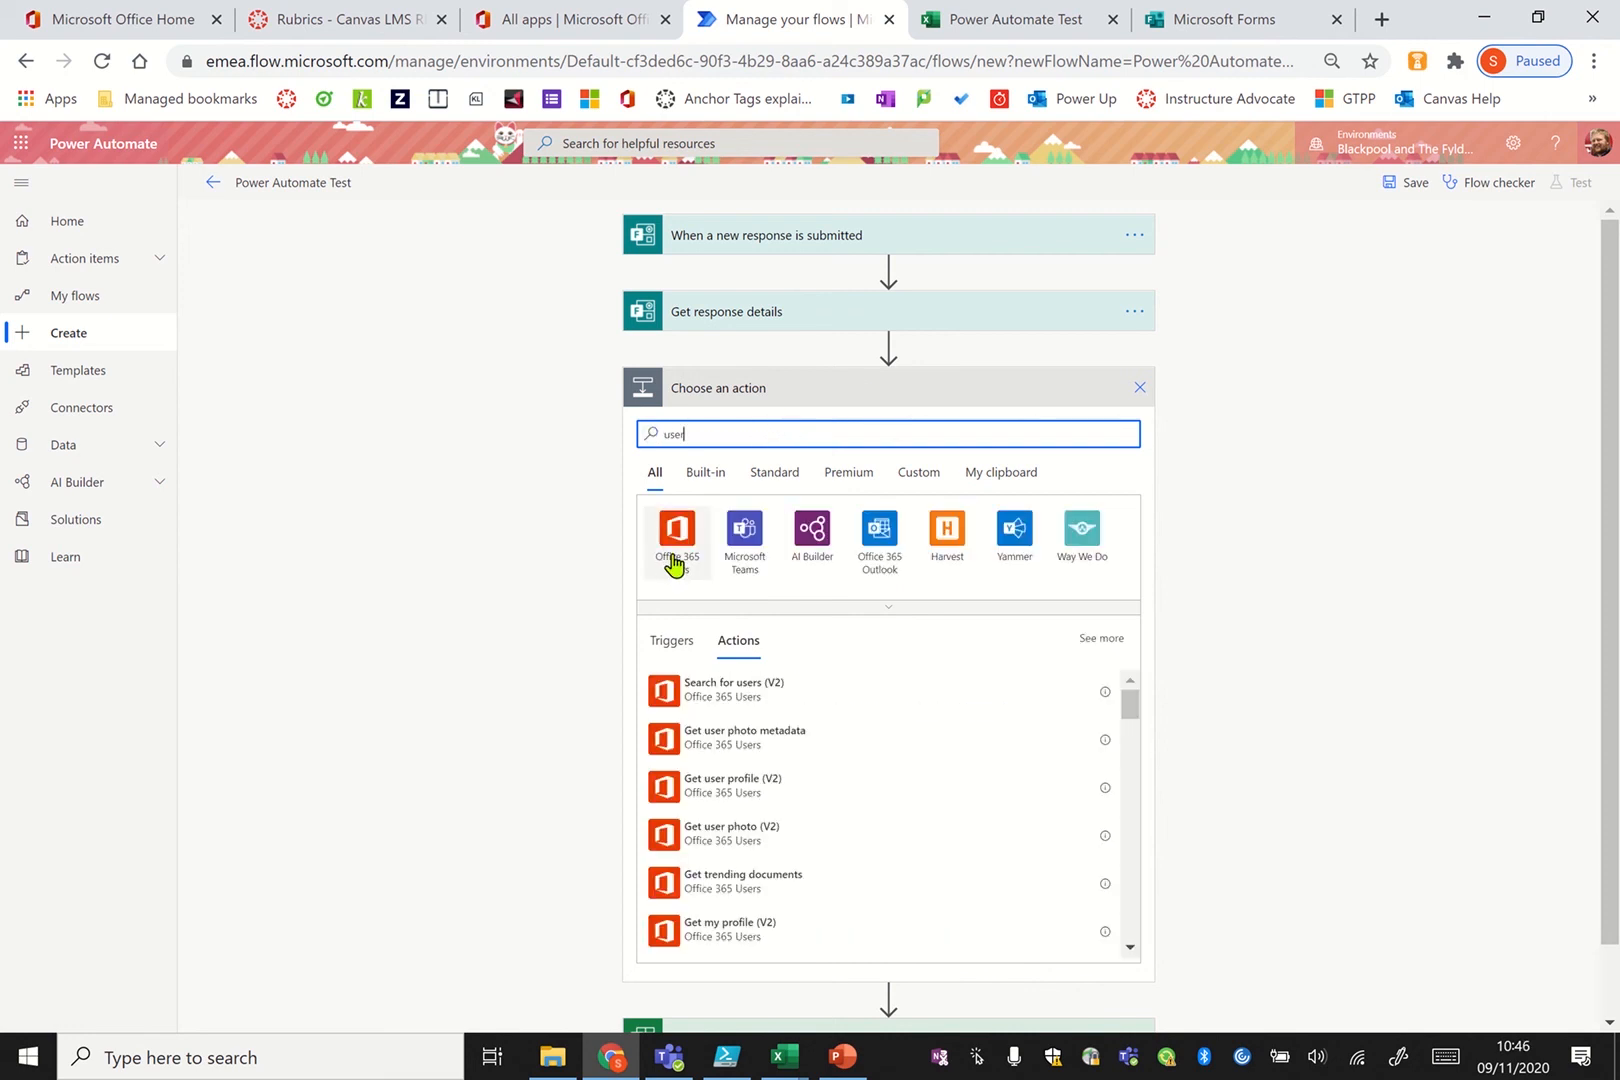
left_click(676, 560)
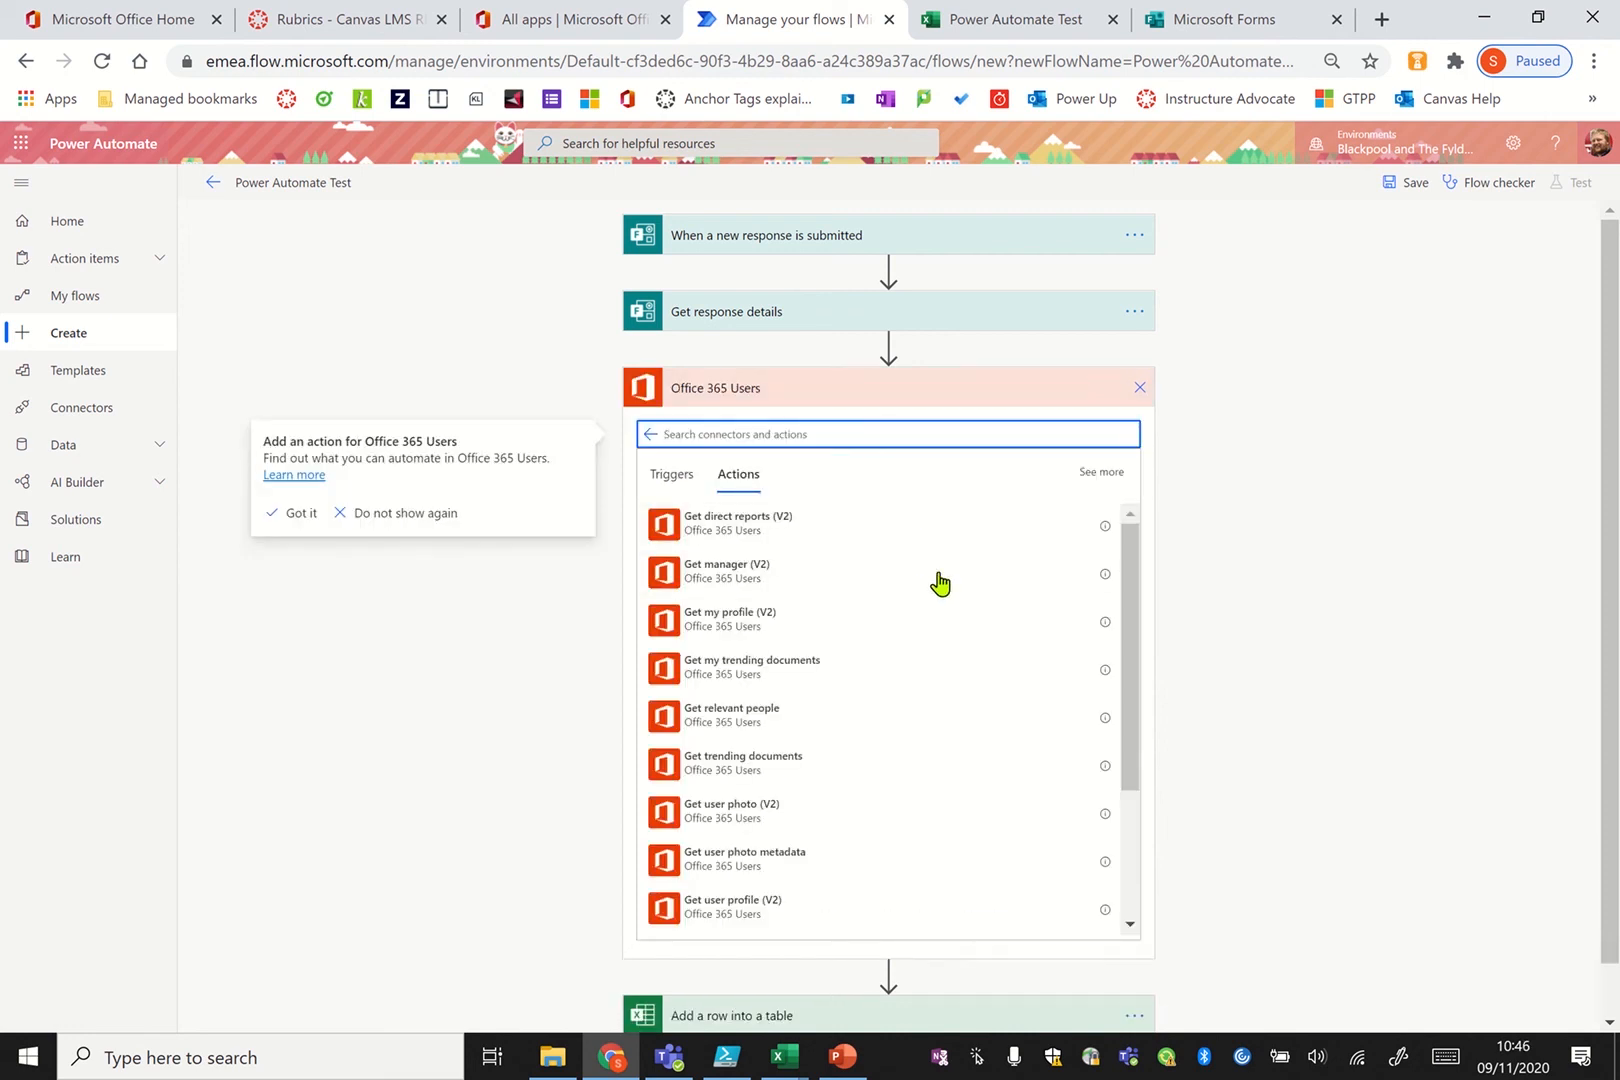
left_click(746, 918)
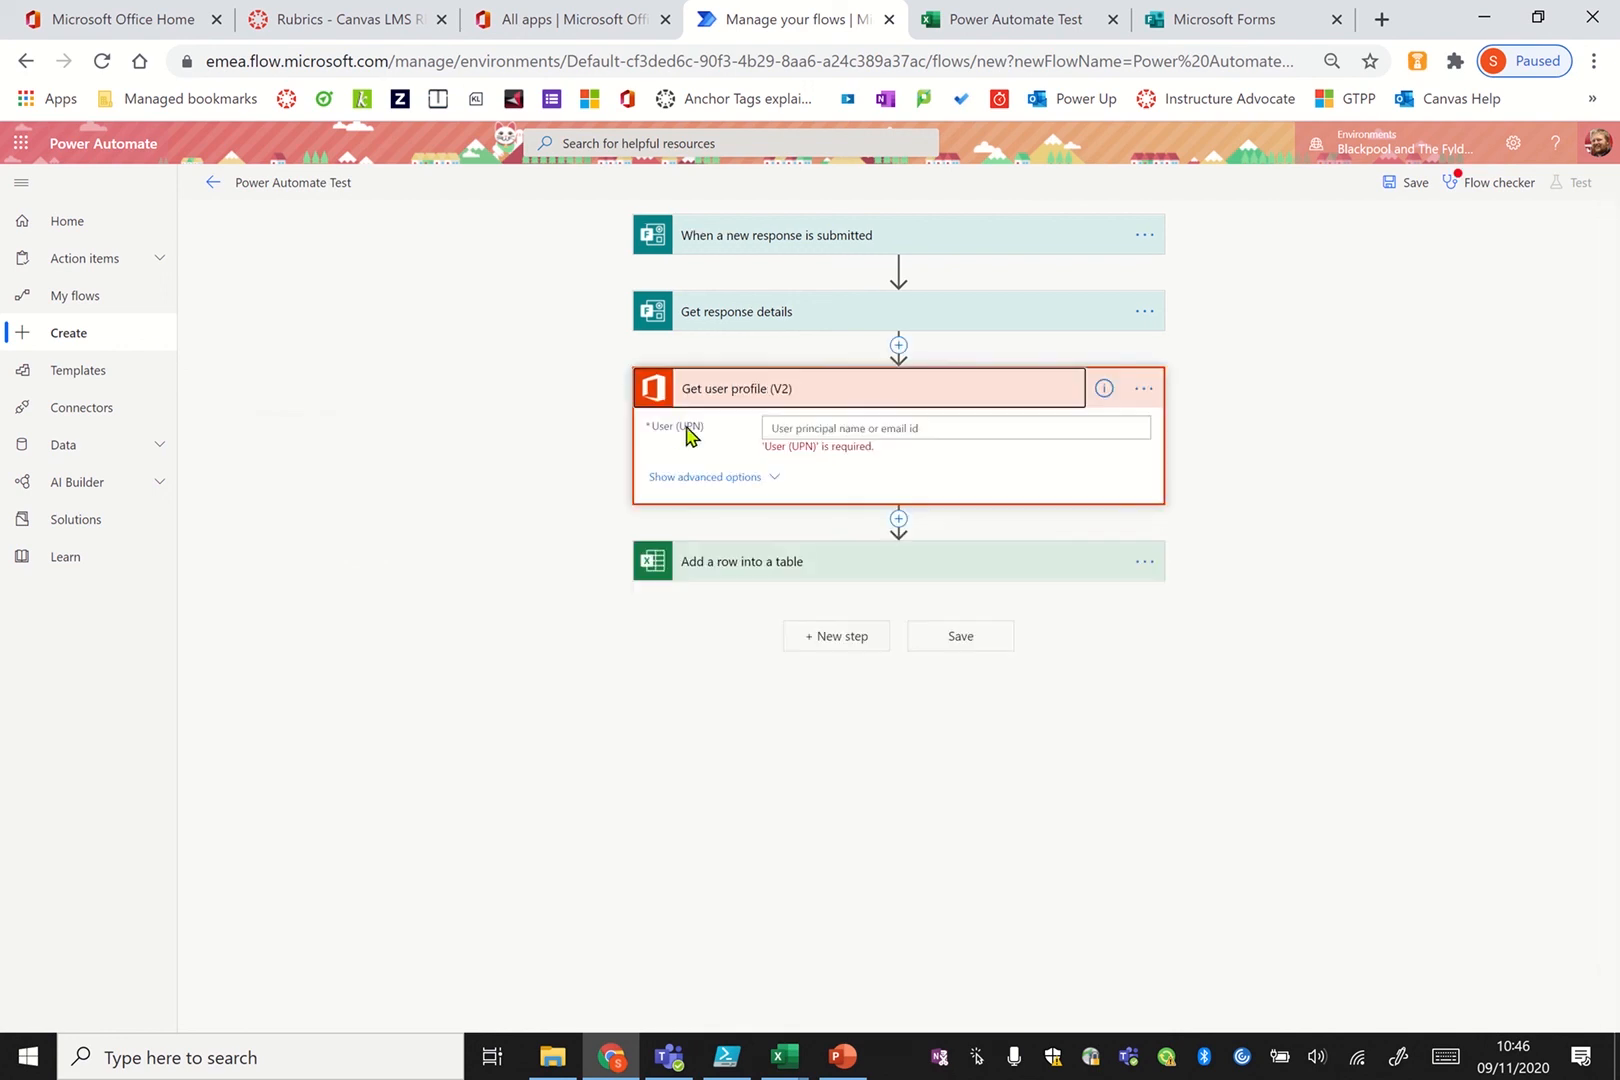
left_click(819, 428)
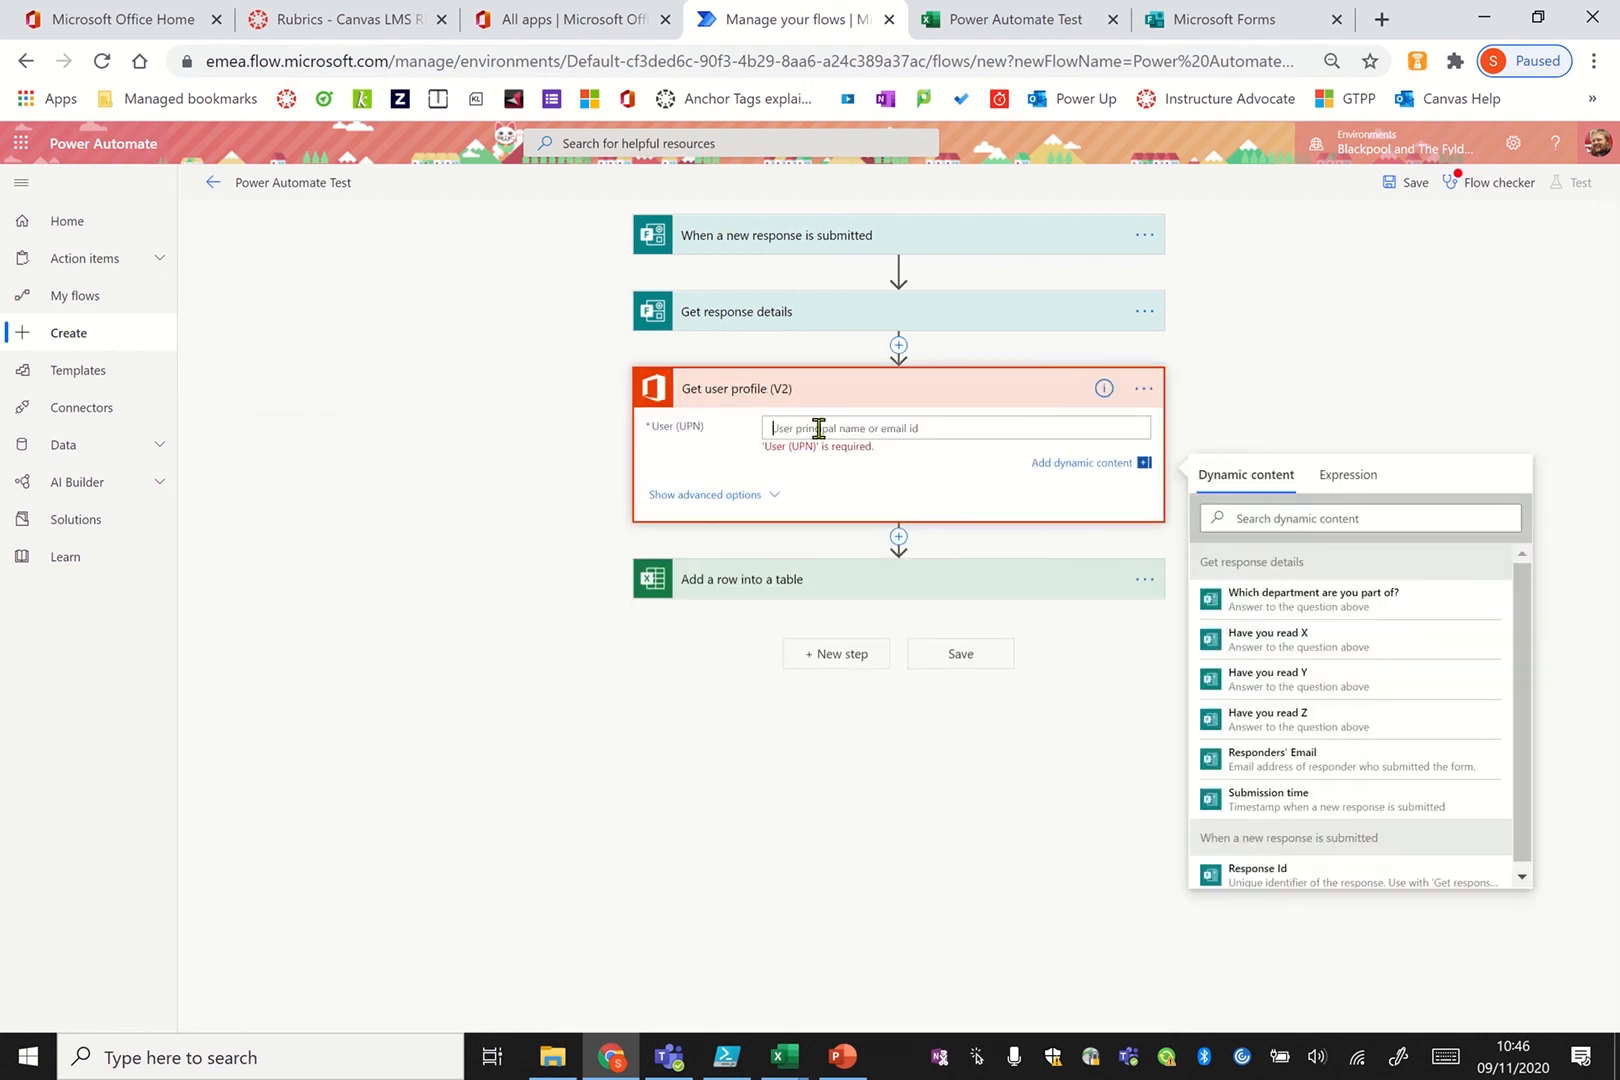
left_click(1253, 762)
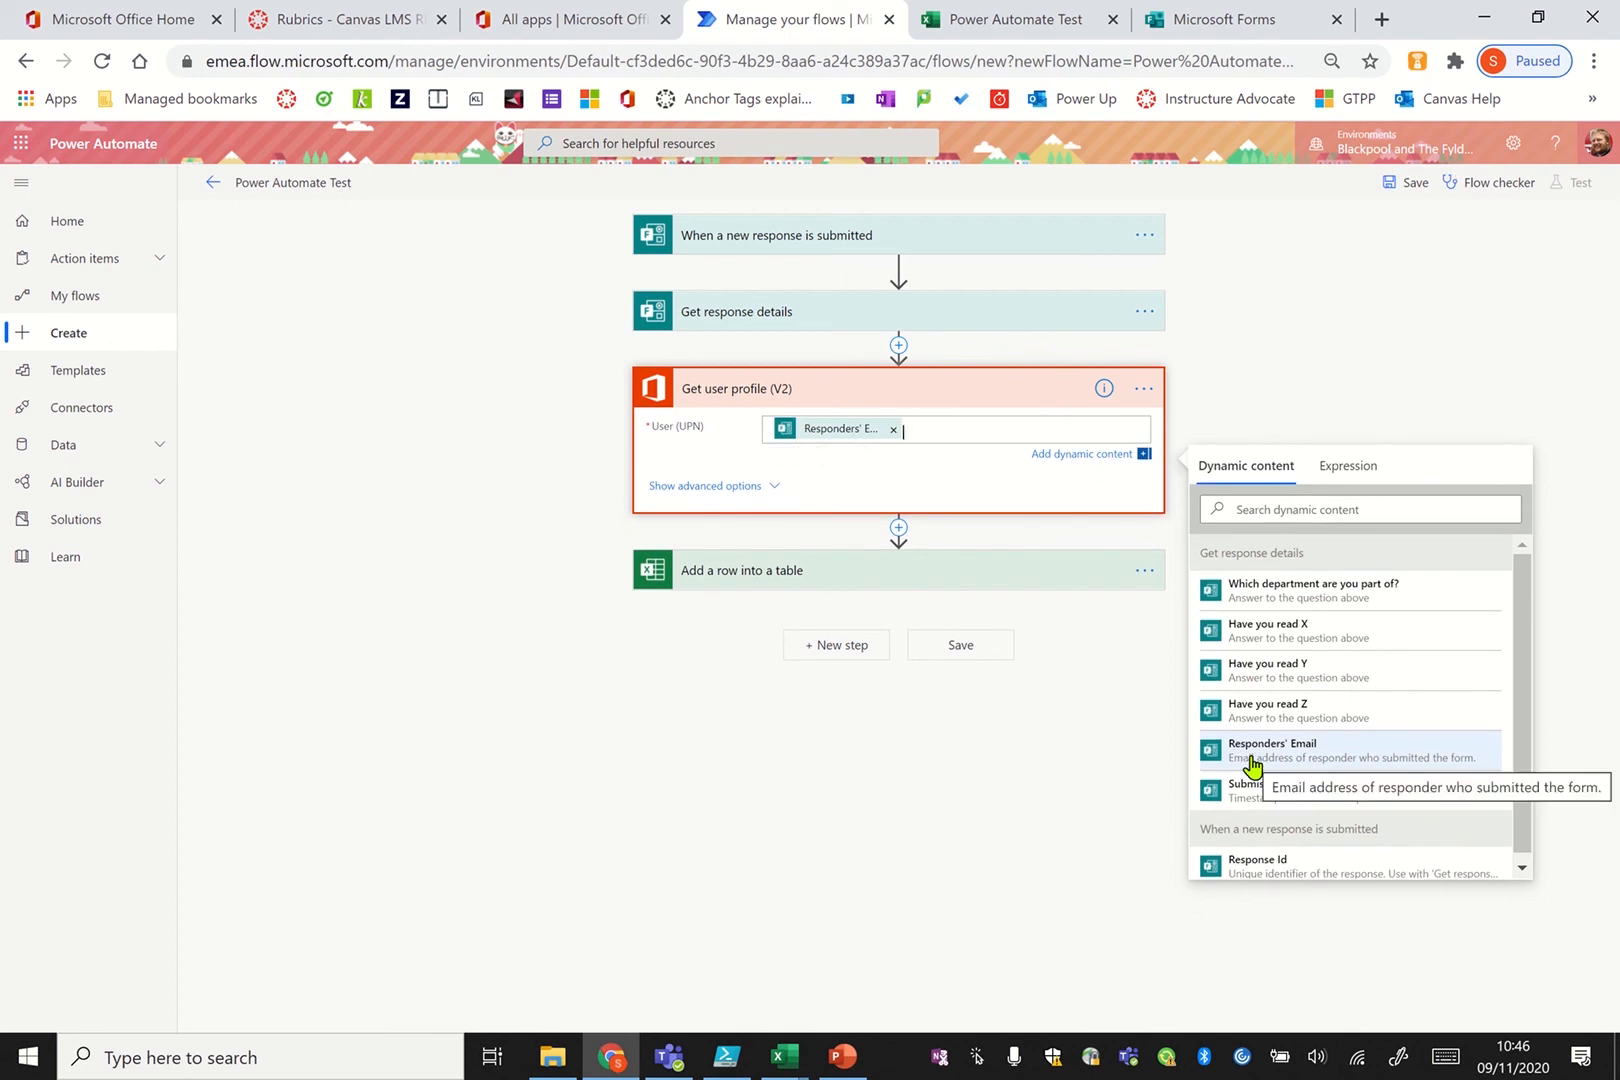
Map the Name column of "Add a row into a table" to the user profile's Display Name
left_click(738, 580)
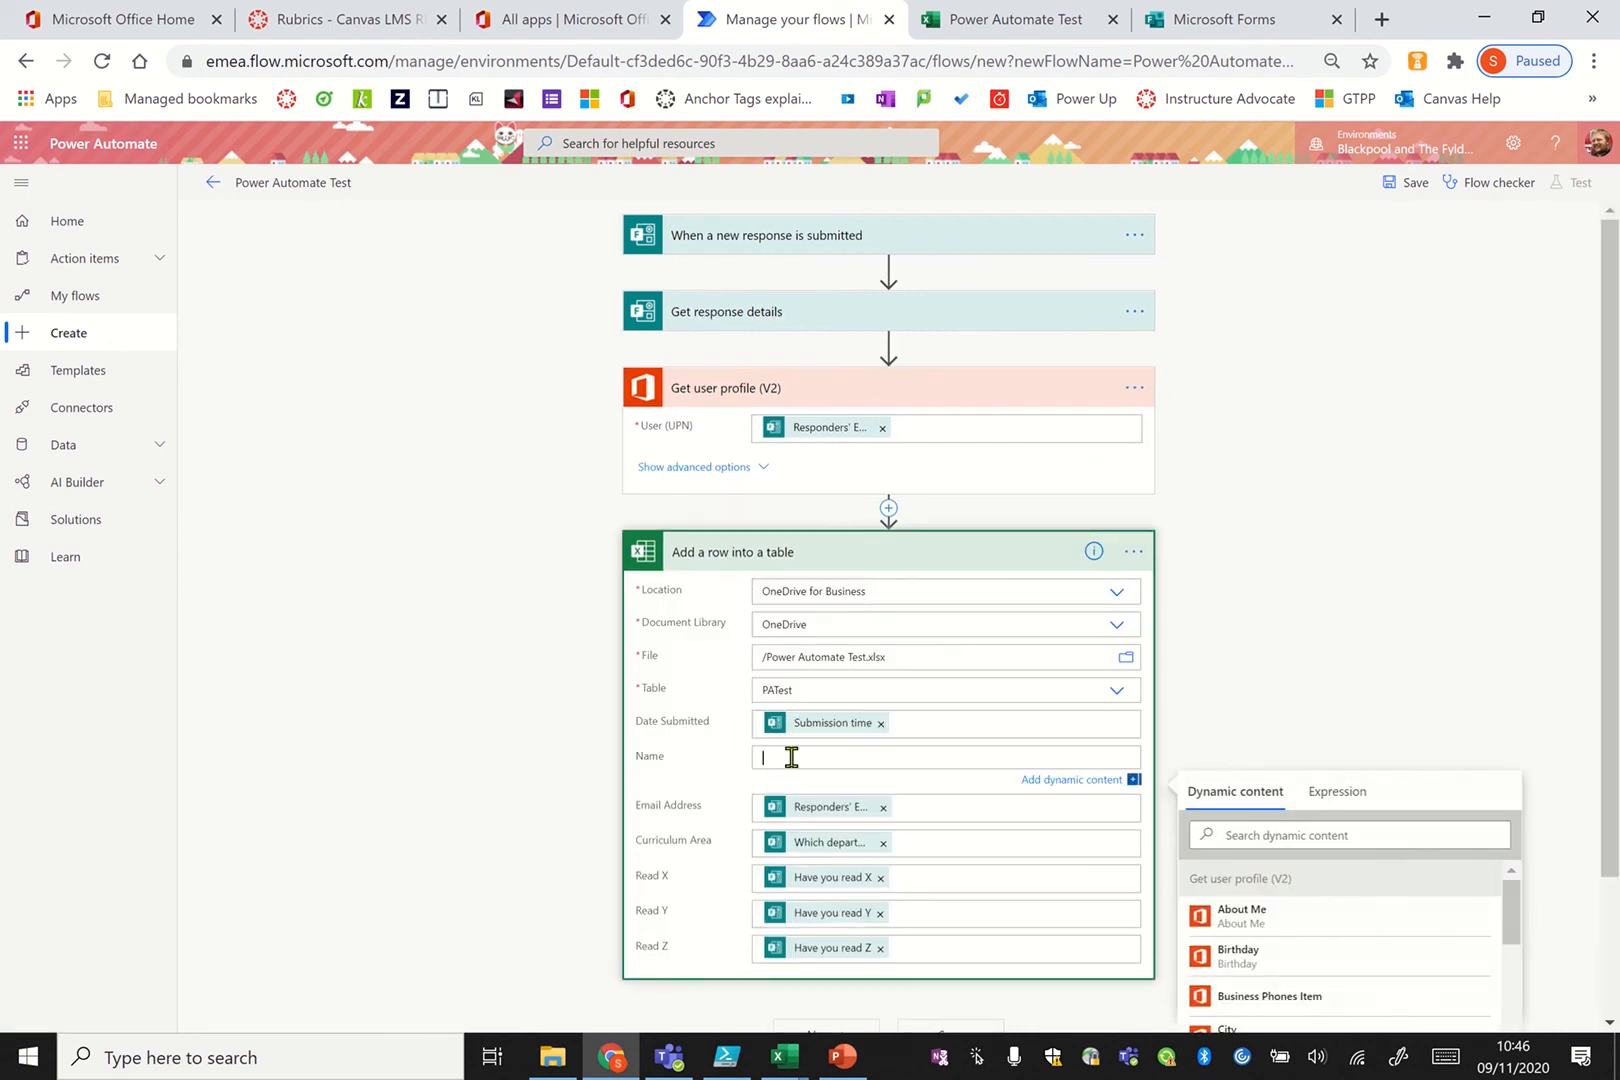
left_click_drag(1516, 908, 1519, 955)
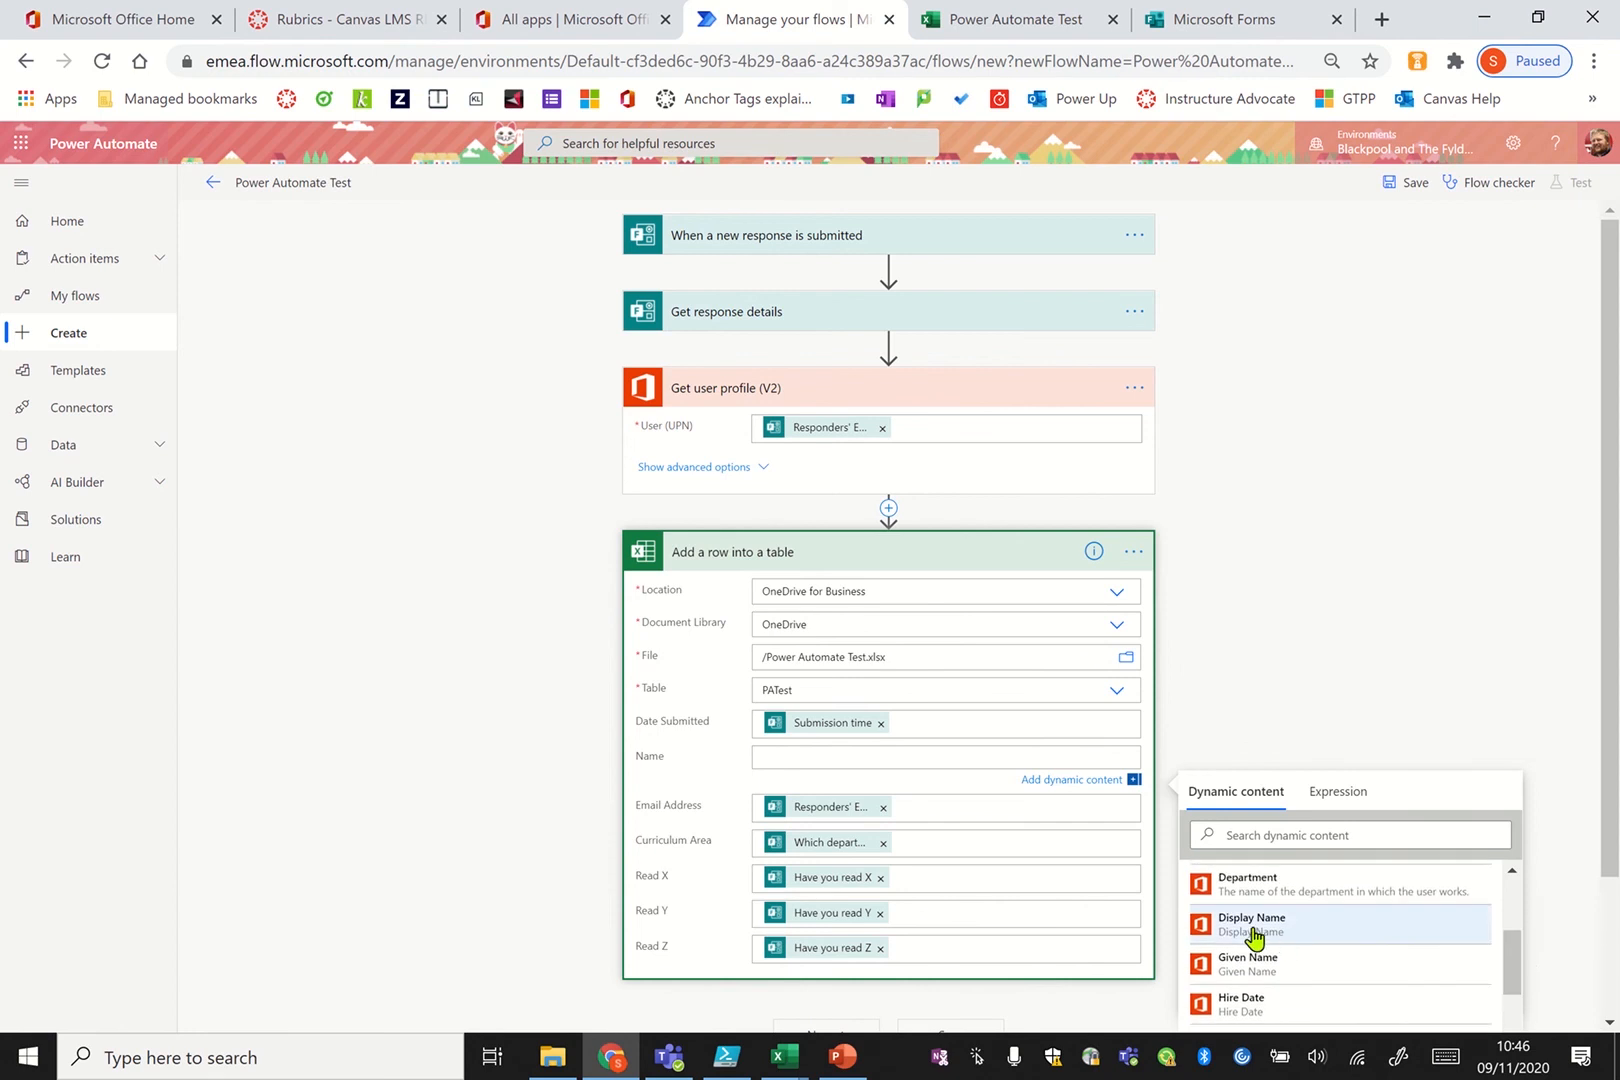
left_click(1254, 937)
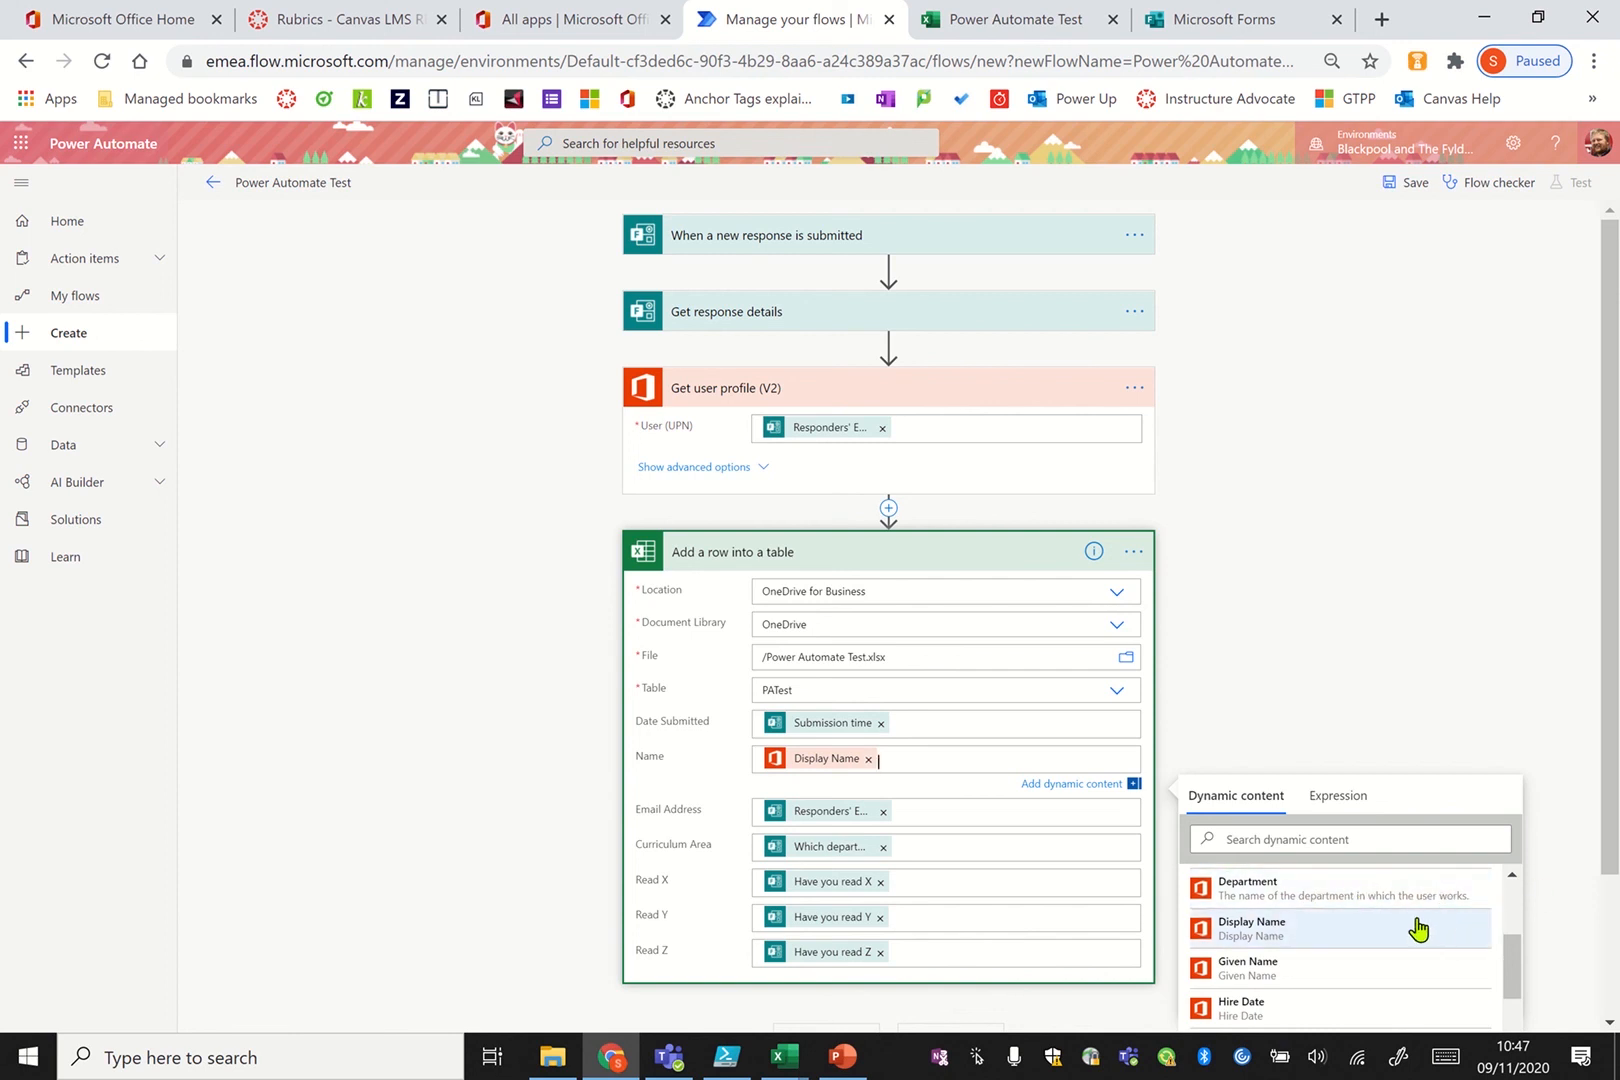
left_click(1410, 700)
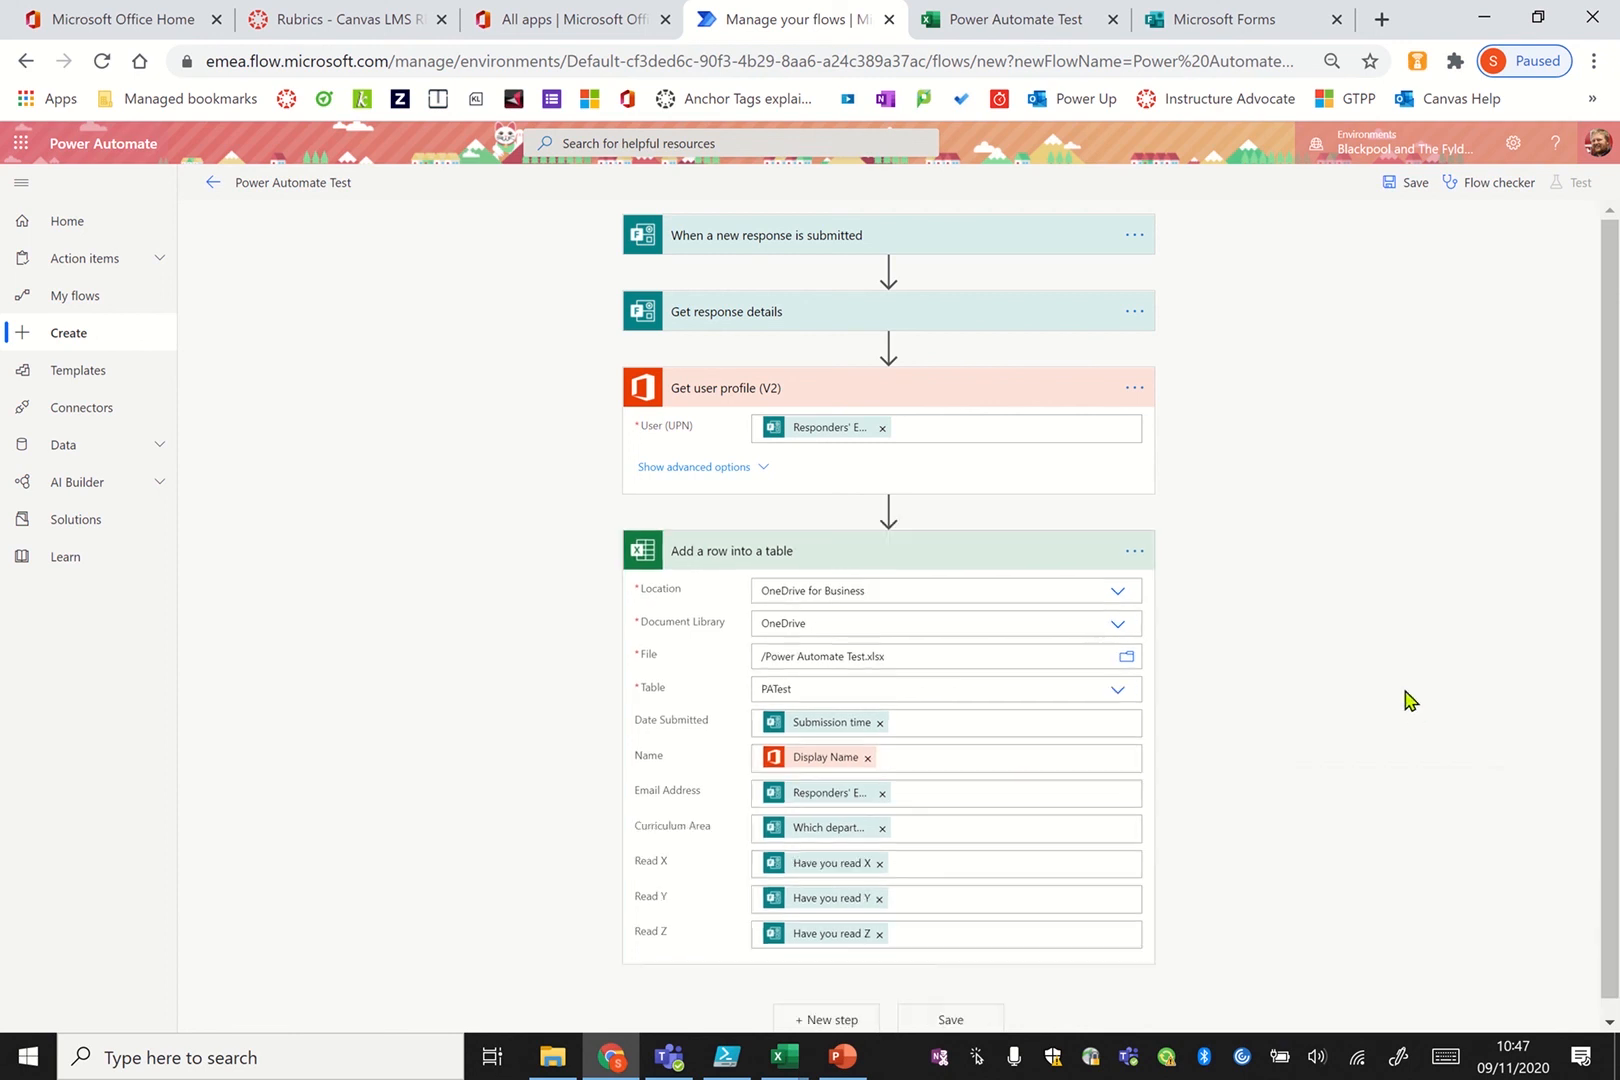
Save the flow and start a test run with the option "I'll perform the trigger action"
left_click(950, 1012)
left_click(1576, 196)
left_click(1341, 224)
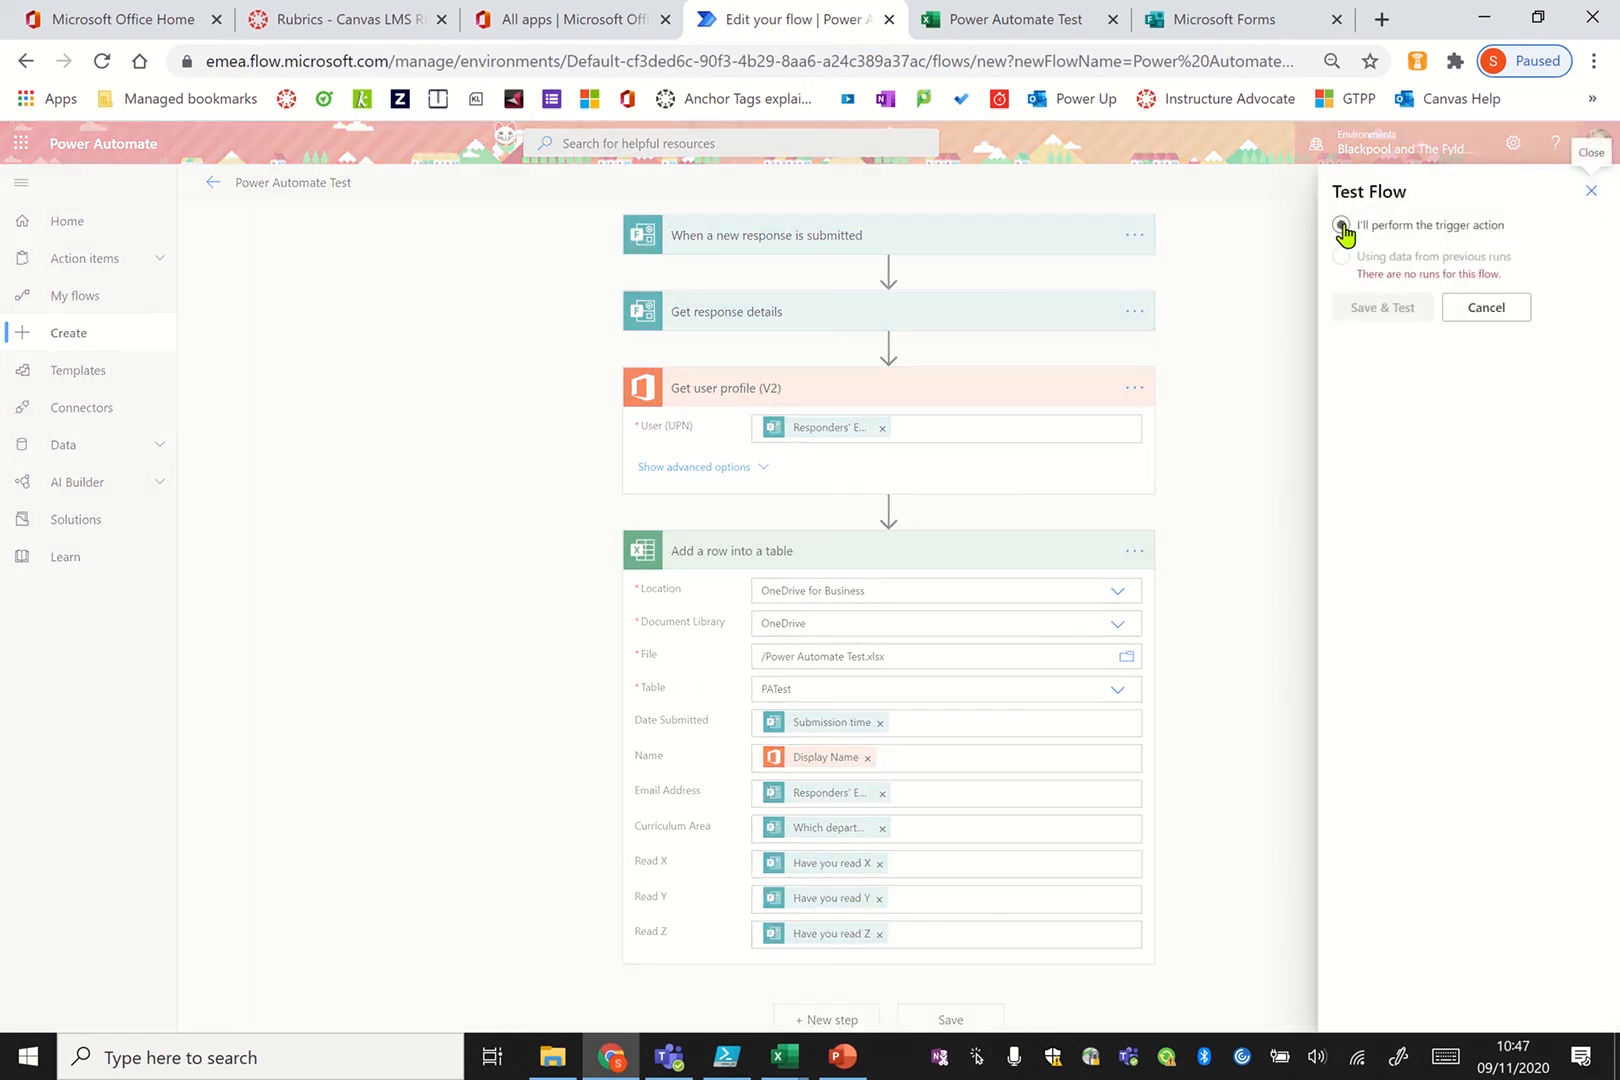
left_click(1397, 310)
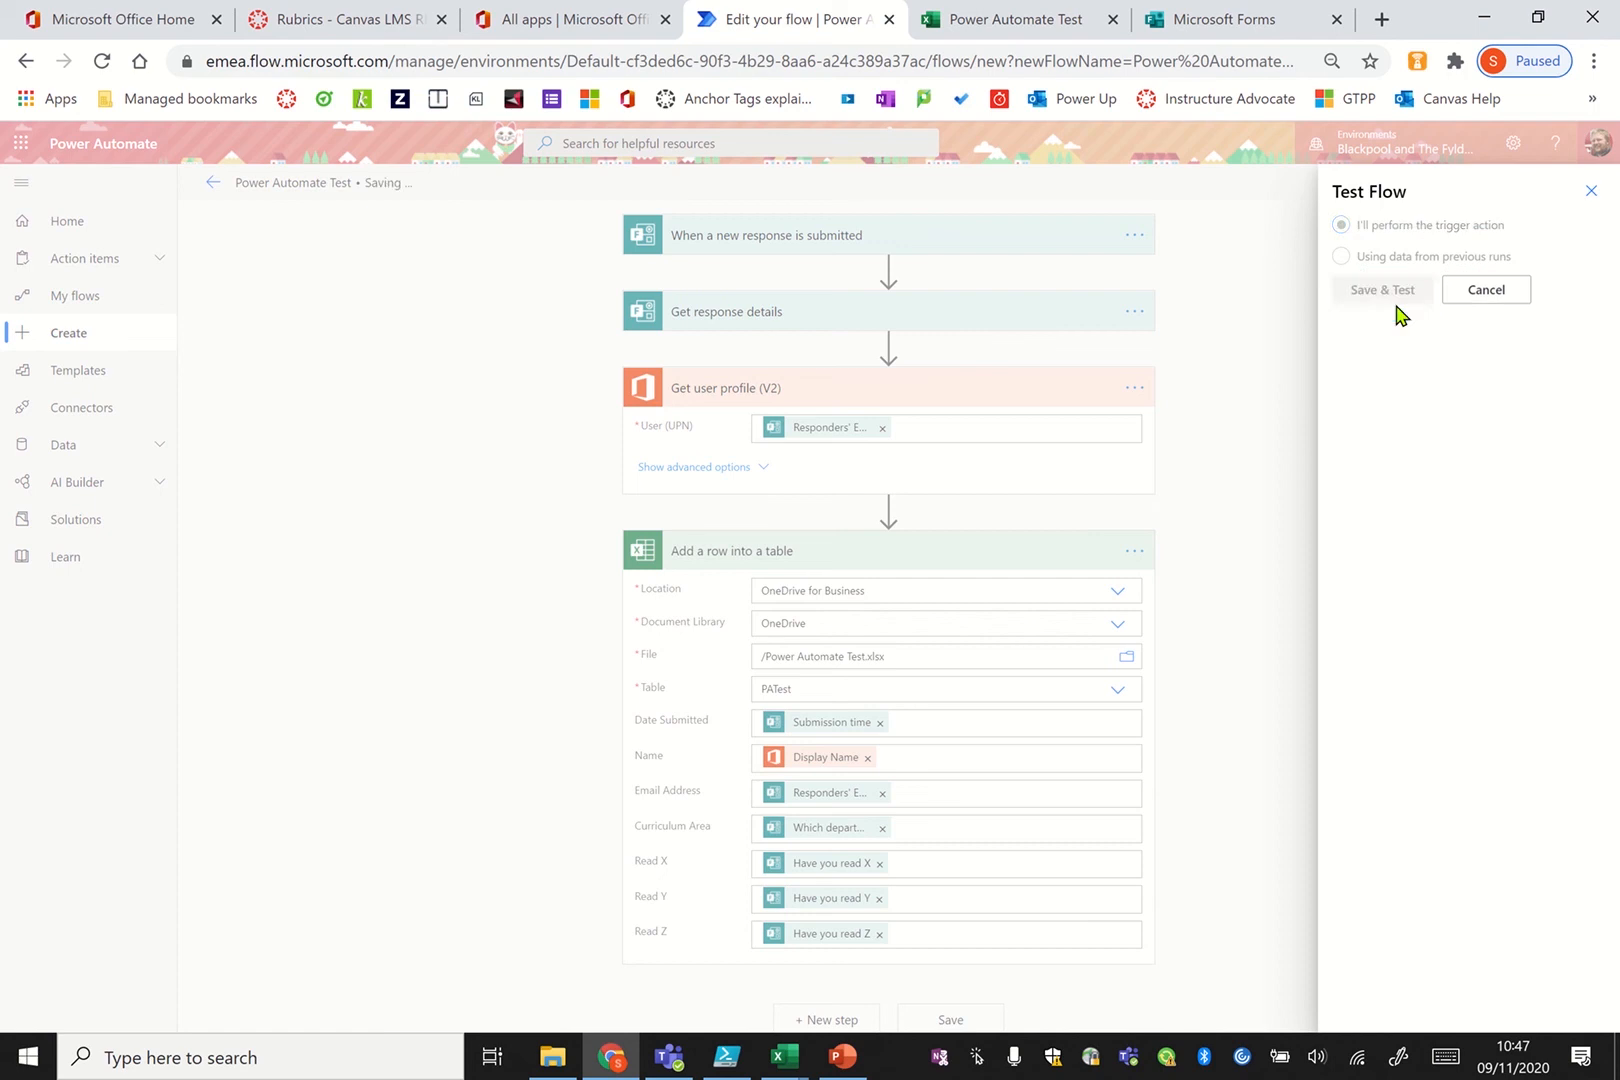
Switch to the Power Automate Test form in Microsoft Forms
left_click(1210, 22)
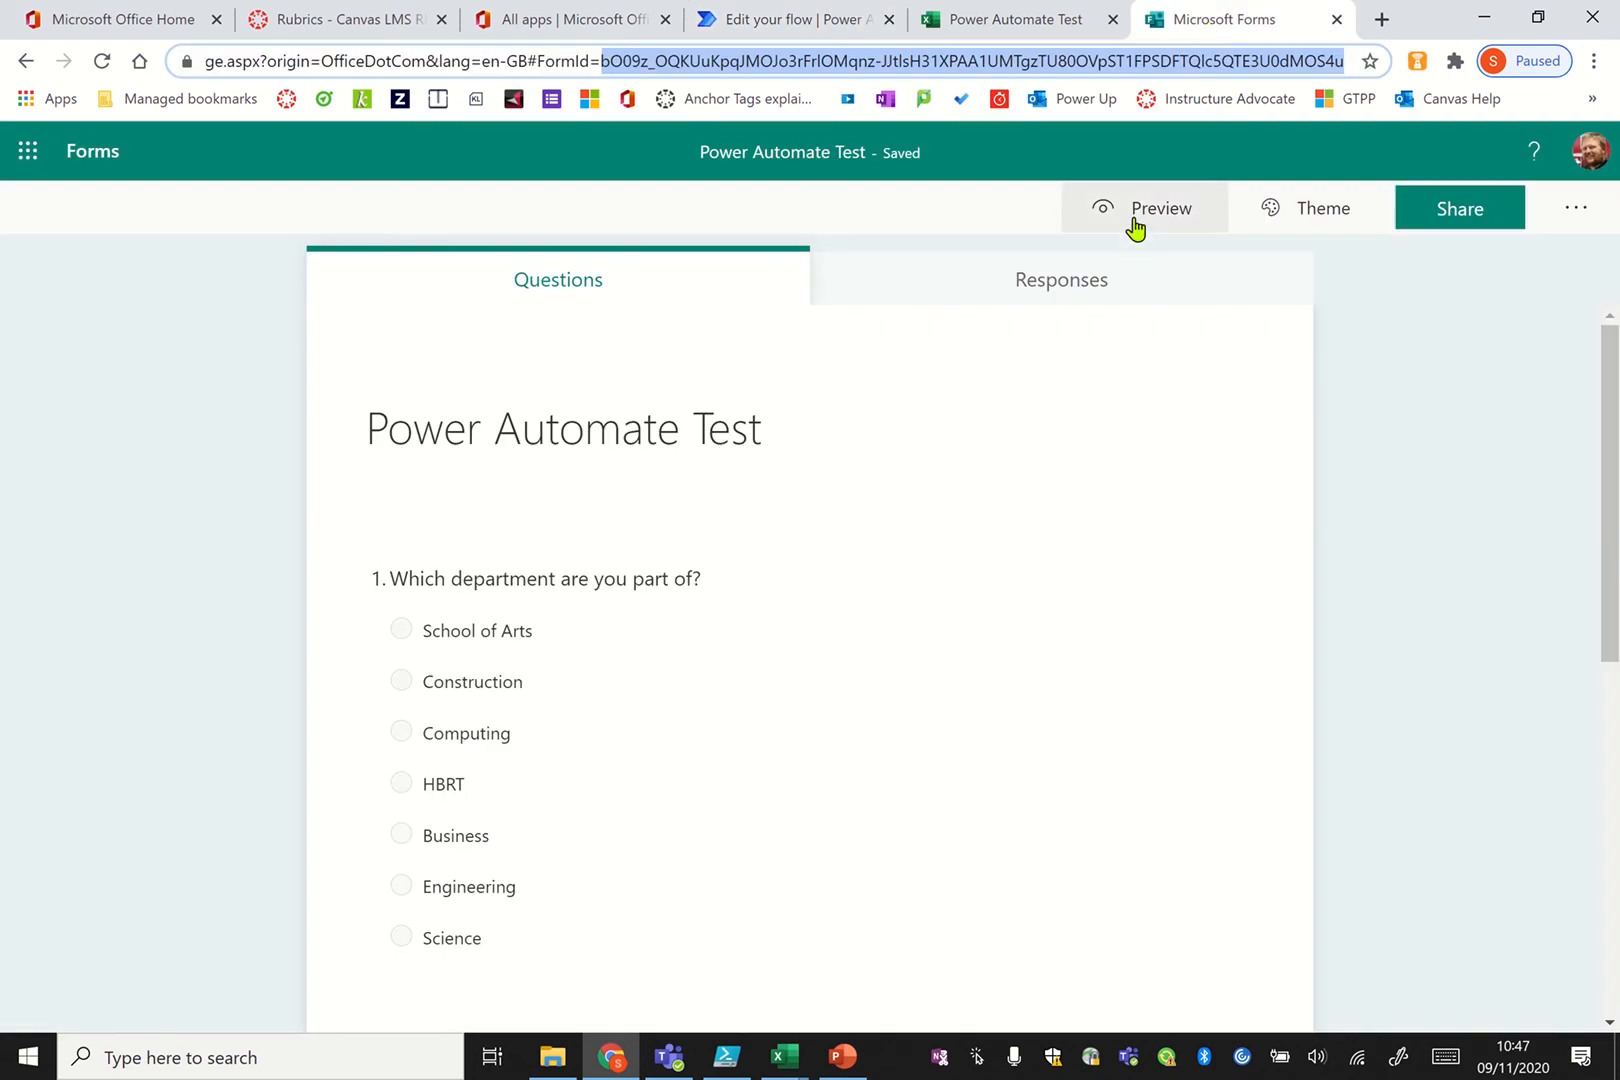